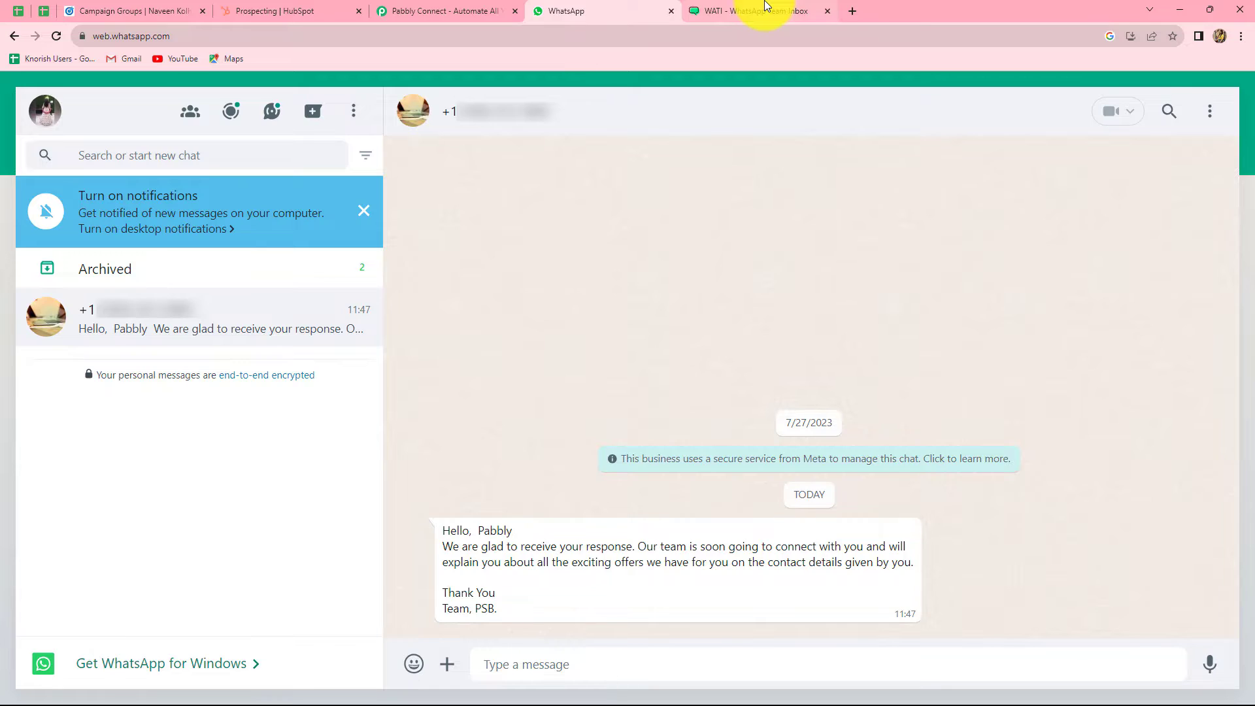
# Step: After viewing the WATI message templates, switch to the Pabbly site, sign in and access Pabbly Connect
pyautogui.click(766, 8)
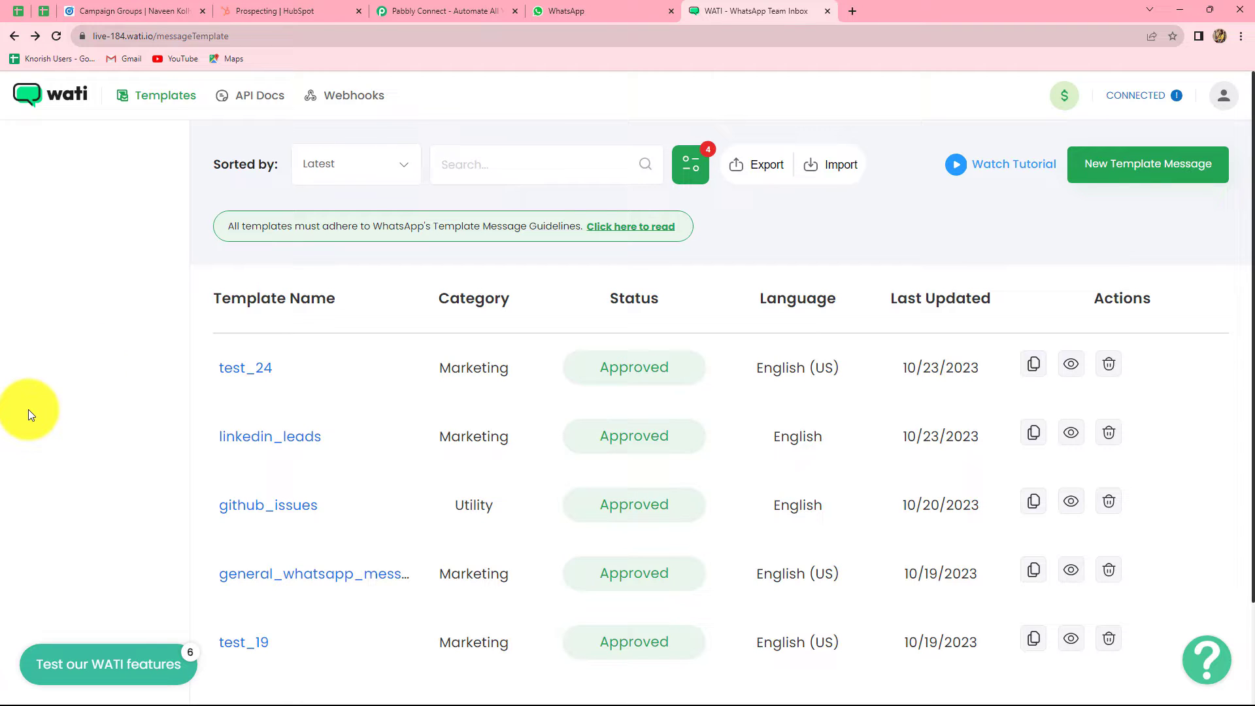
pyautogui.click(445, 9)
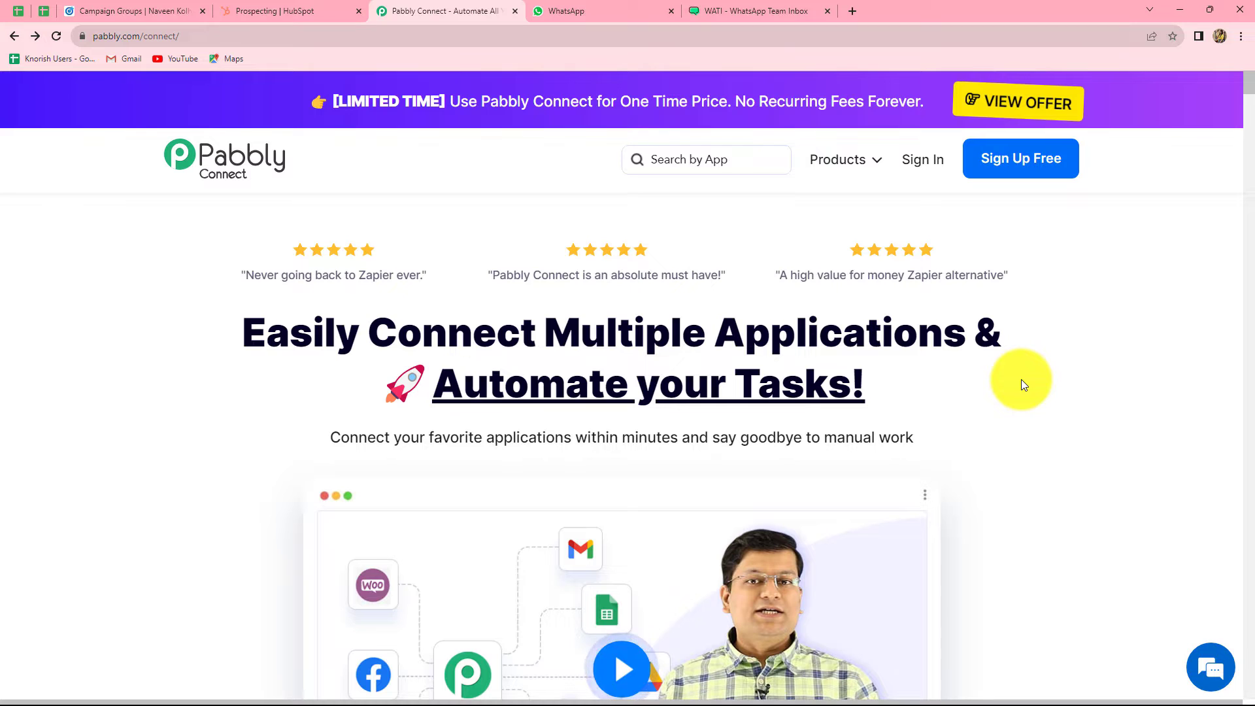
pyautogui.click(918, 160)
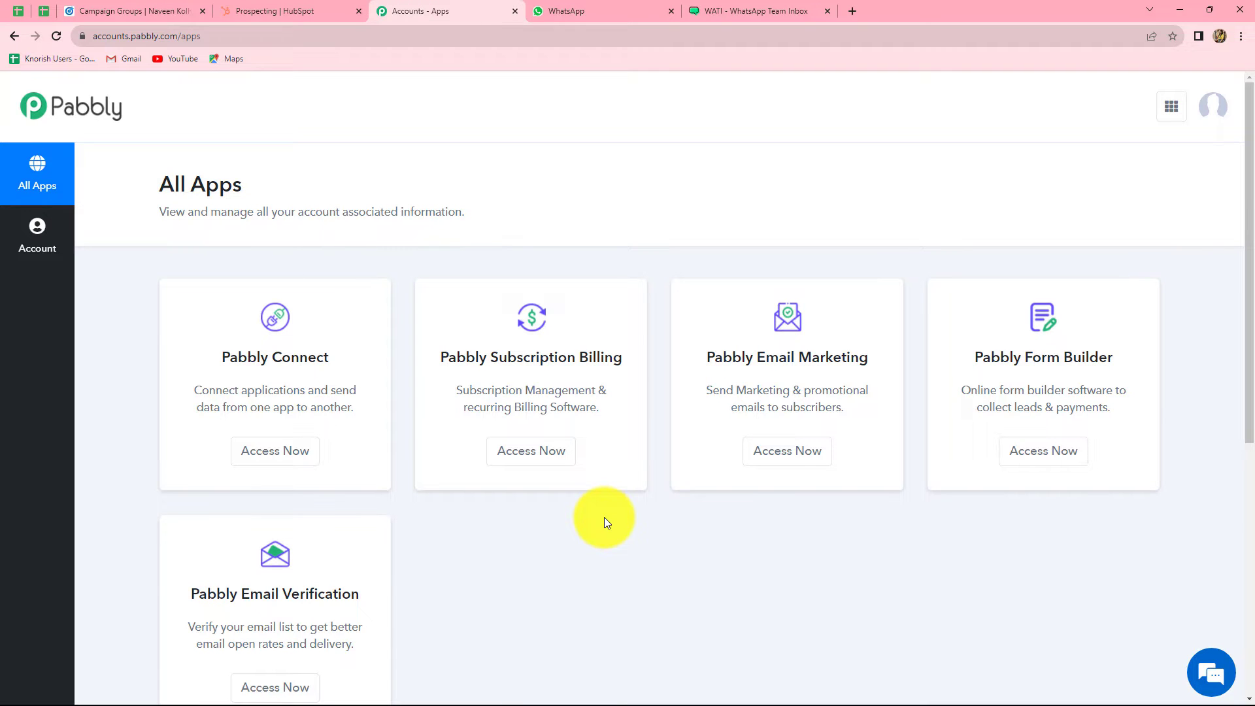
pyautogui.click(299, 462)
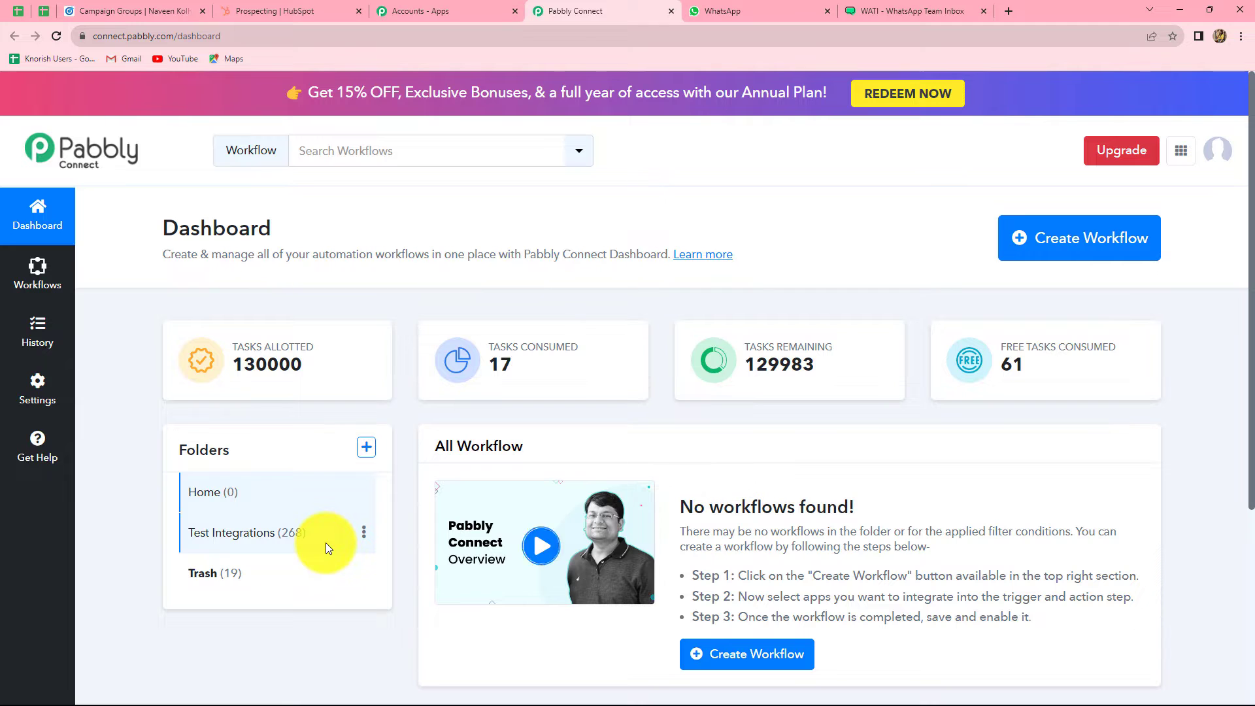
# Step: Create a workflow named "Create Contact in HubSpot CRM & Send WhatsApp Message to LinkedIn leads" in the Test Integrations folder
pyautogui.click(1114, 259)
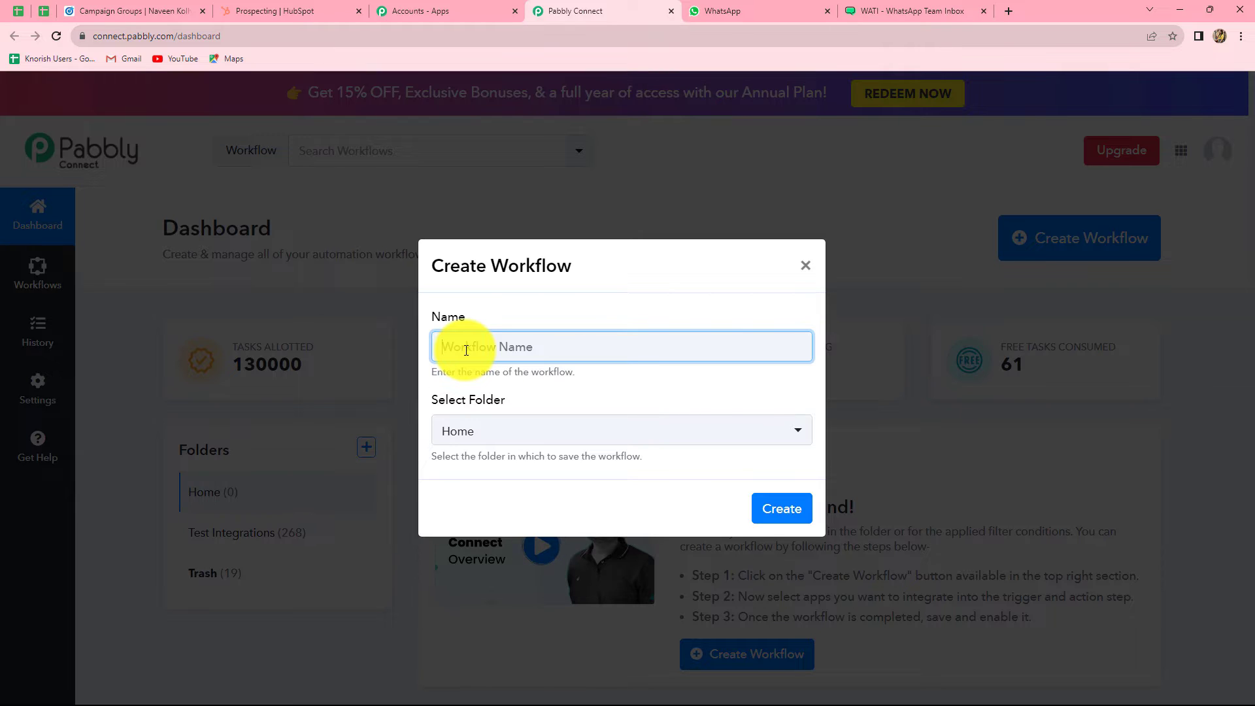
pyautogui.hotkey('ctrl', 'v')
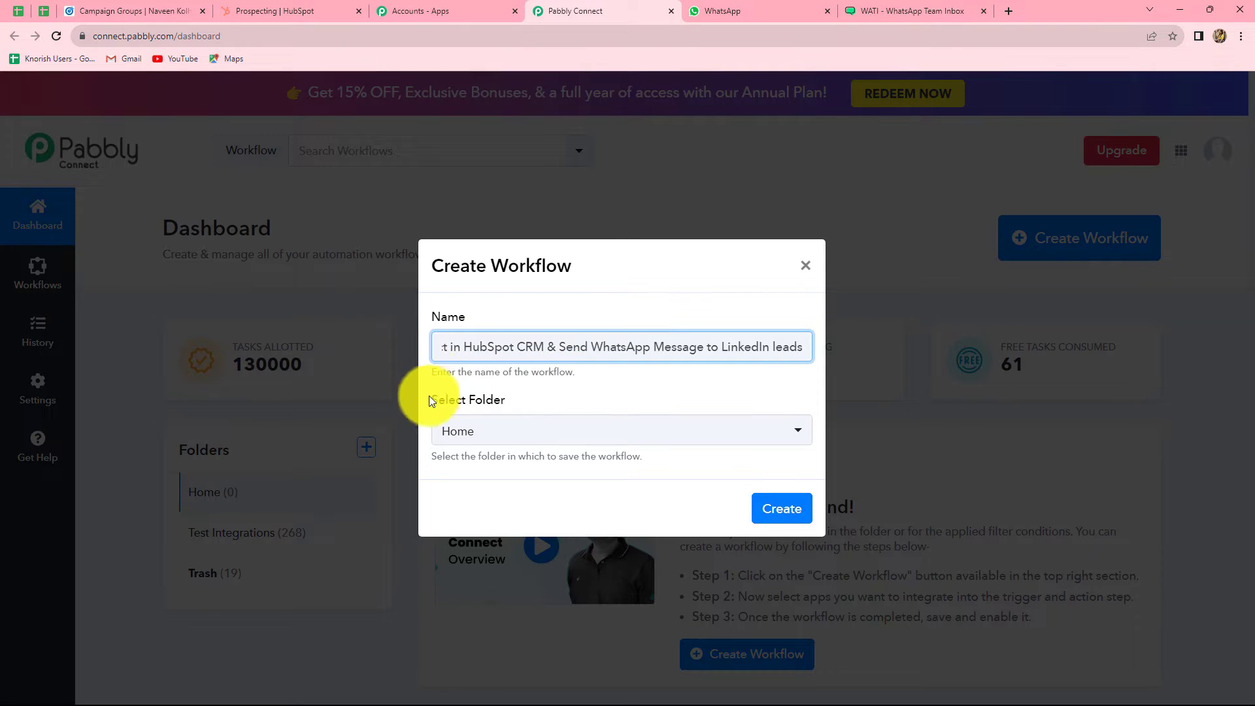
pyautogui.click(501, 441)
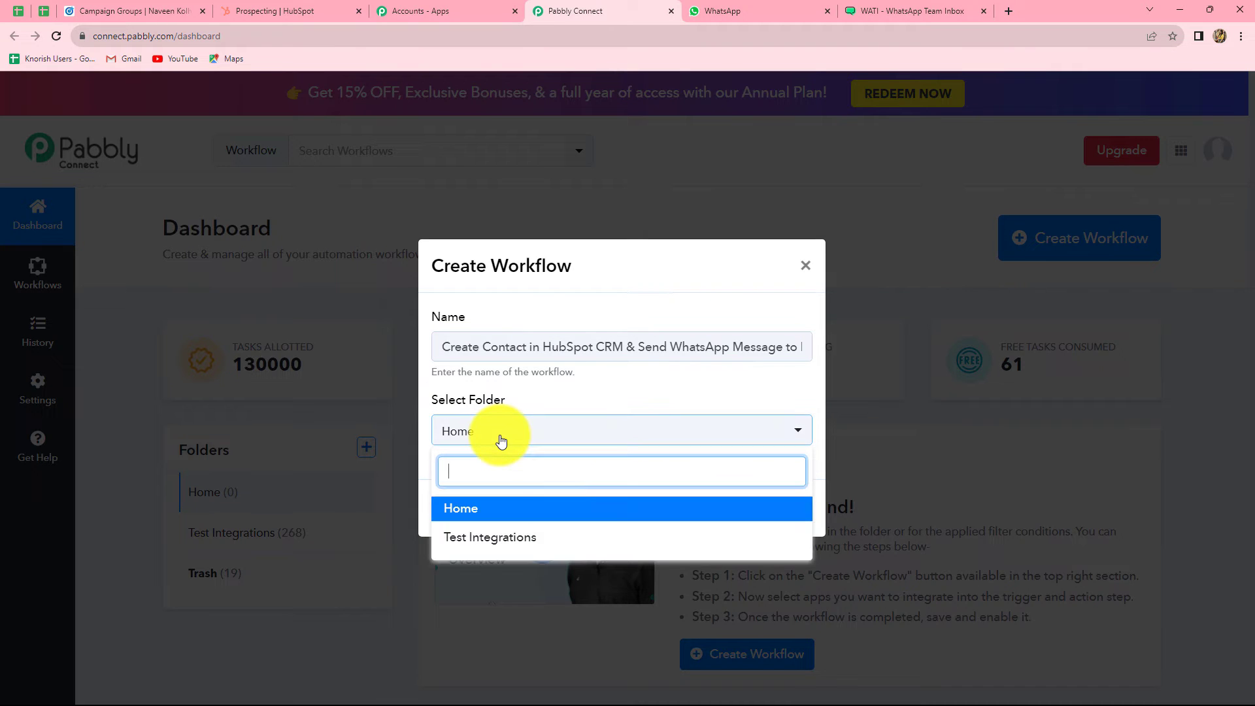
pyautogui.click(526, 539)
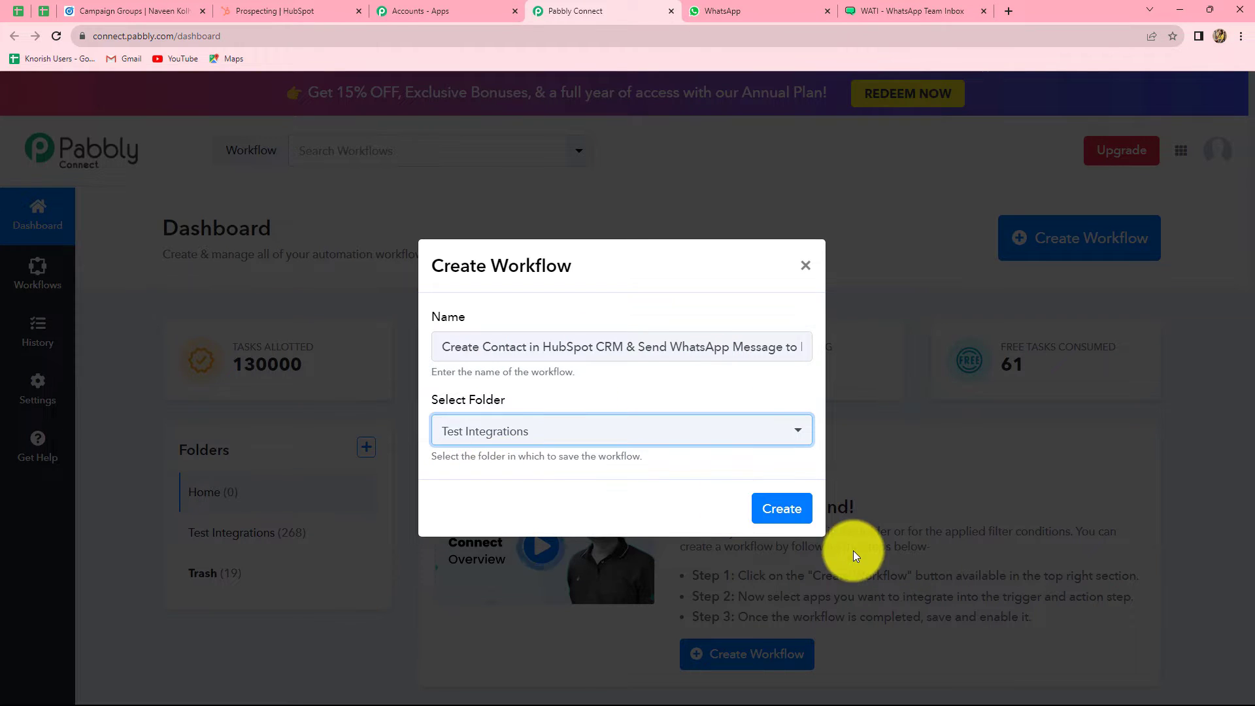
pyautogui.click(786, 514)
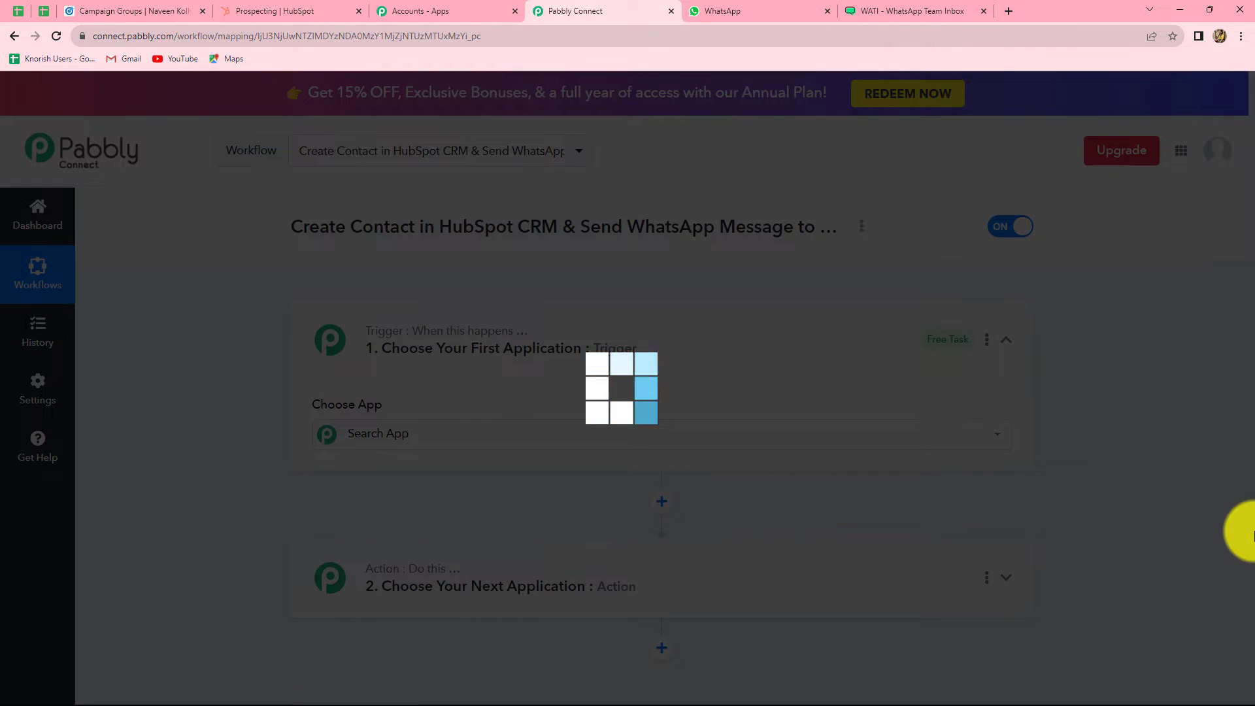
# Step: Set the workflow's trigger to LinkedIn Lead Gen Forms with the New Lead Gen Form Response event
pyautogui.scroll(-3, 1143, 540)
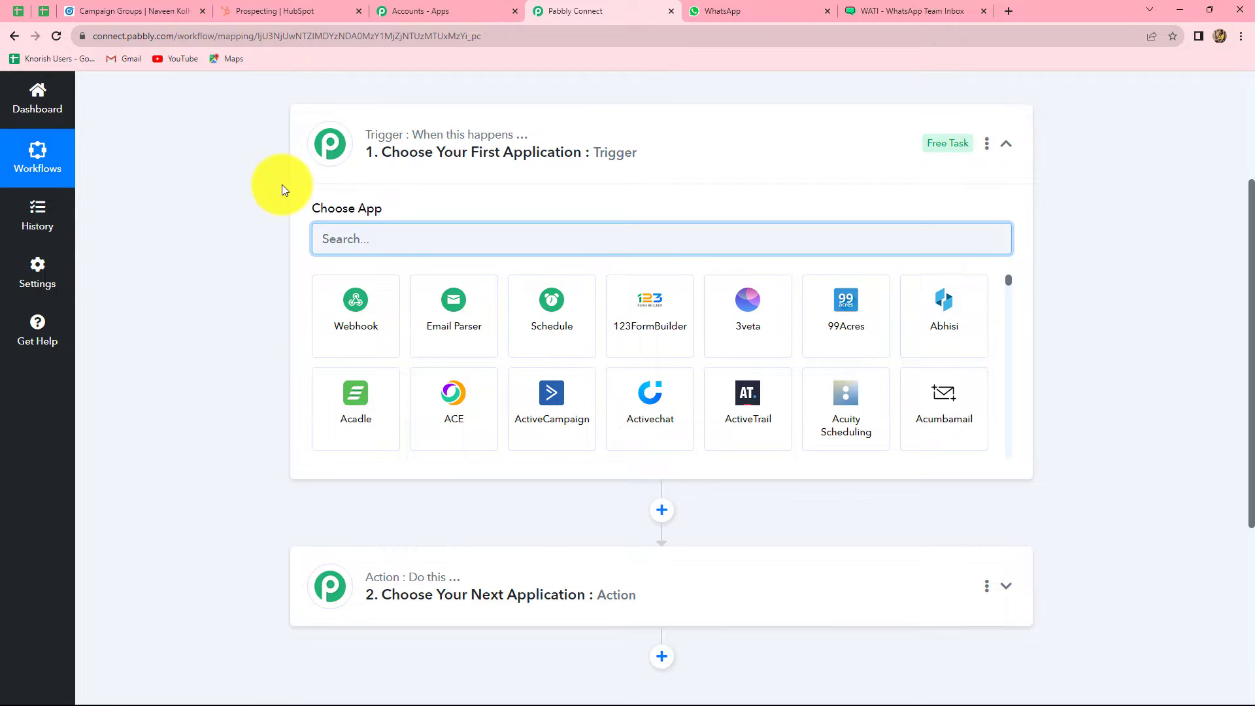
pyautogui.write('Linke')
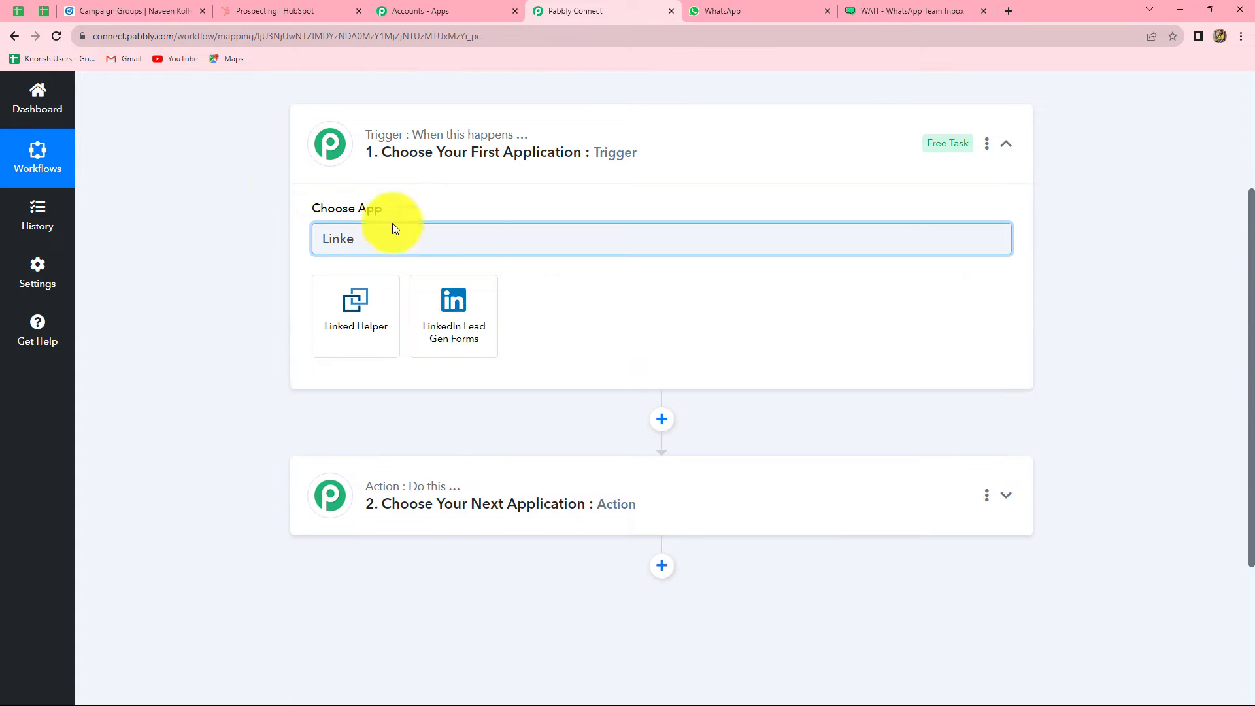
pyautogui.click(453, 317)
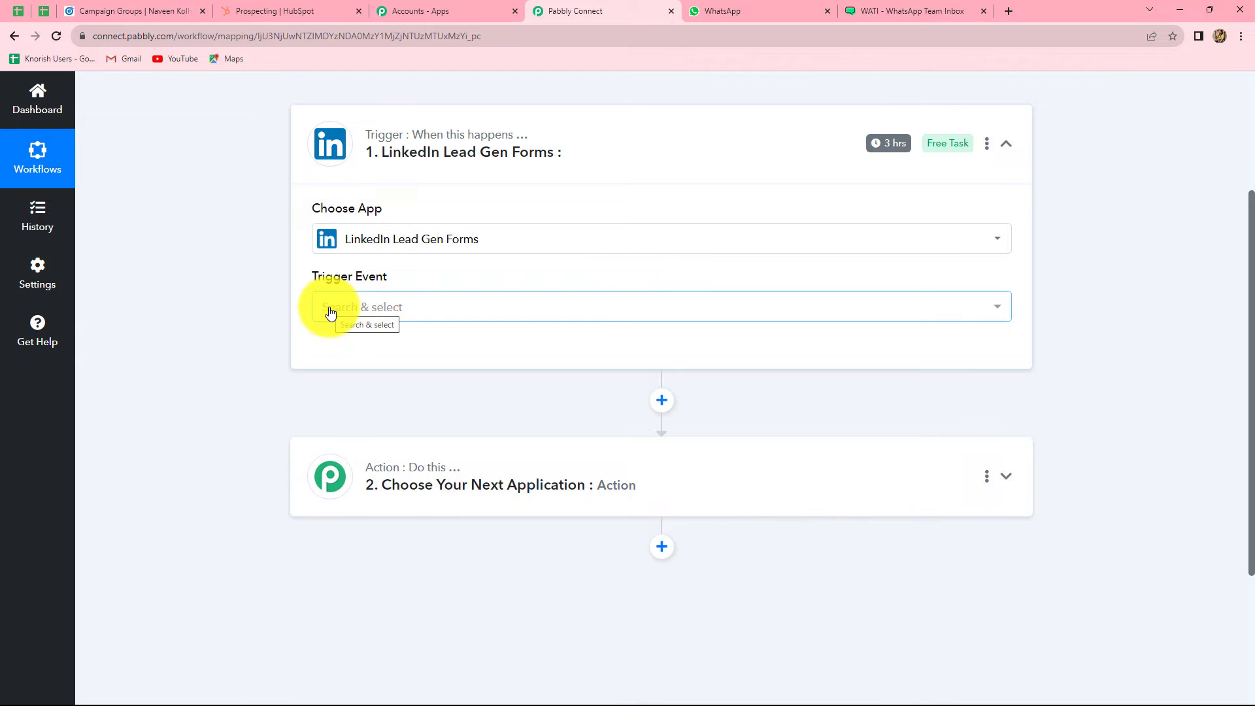
pyautogui.click(330, 313)
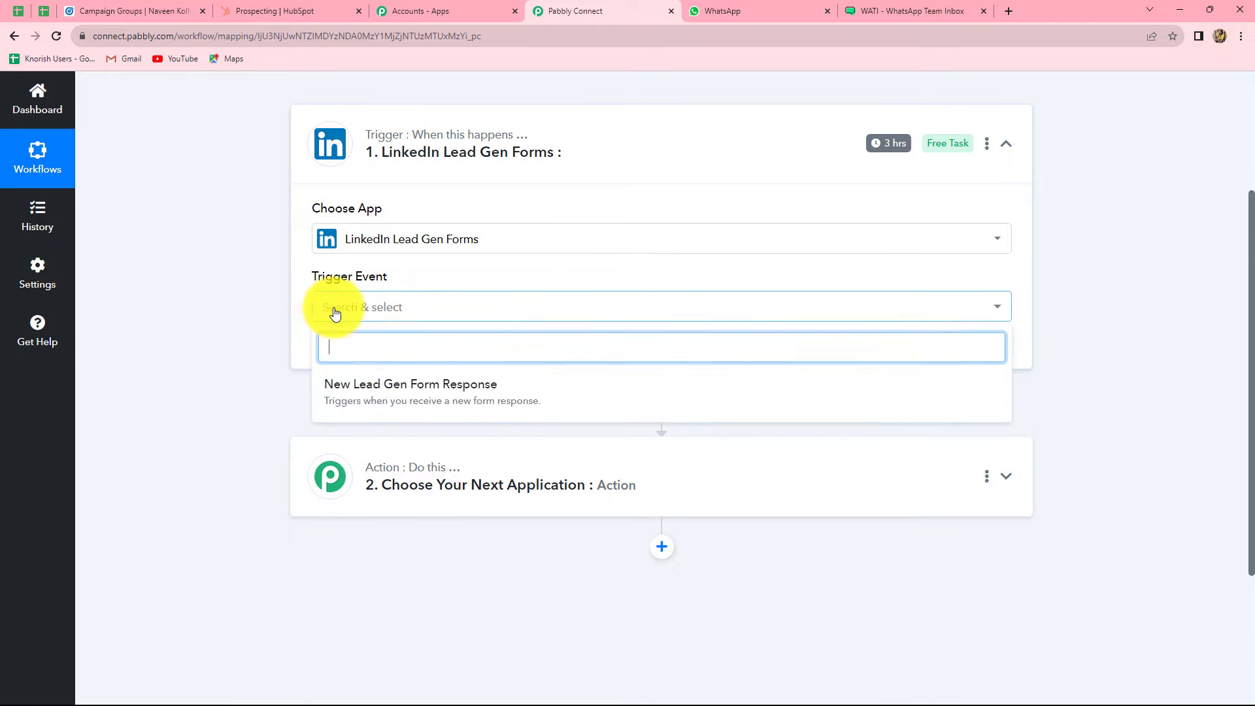
pyautogui.click(482, 395)
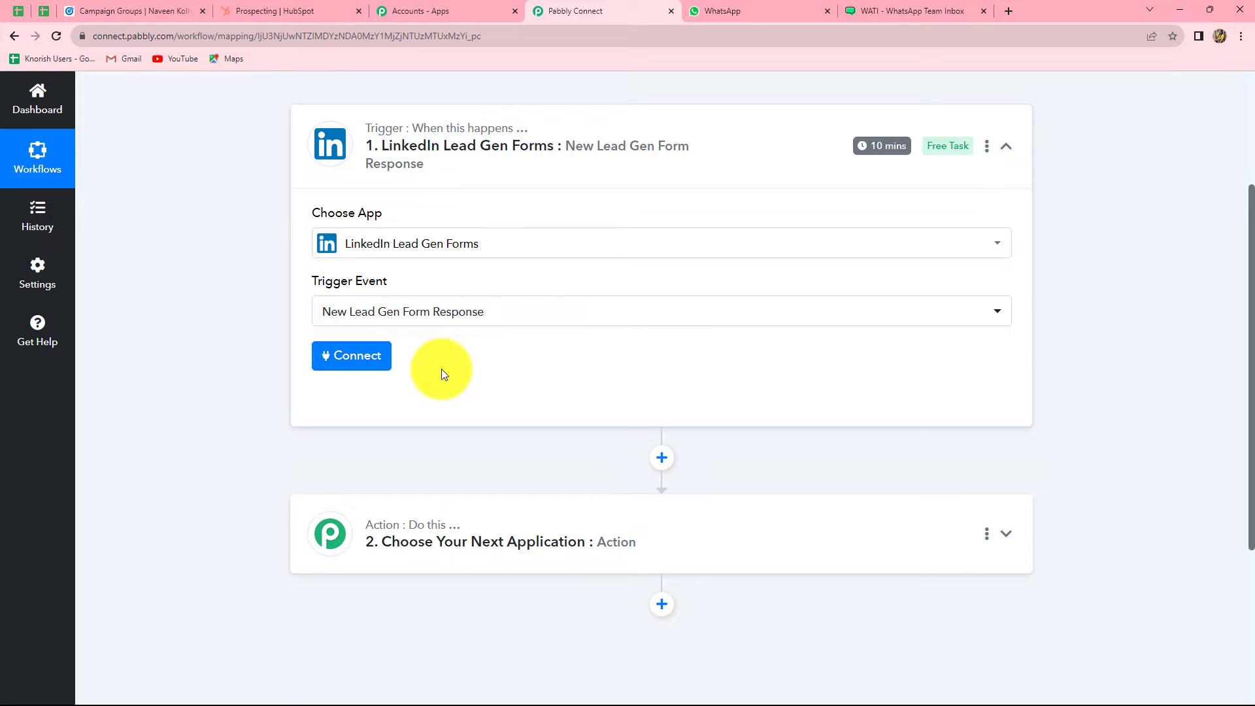
# Step: Connect the trigger to LinkedIn Lead Gen Forms through a new connection
pyautogui.click(367, 361)
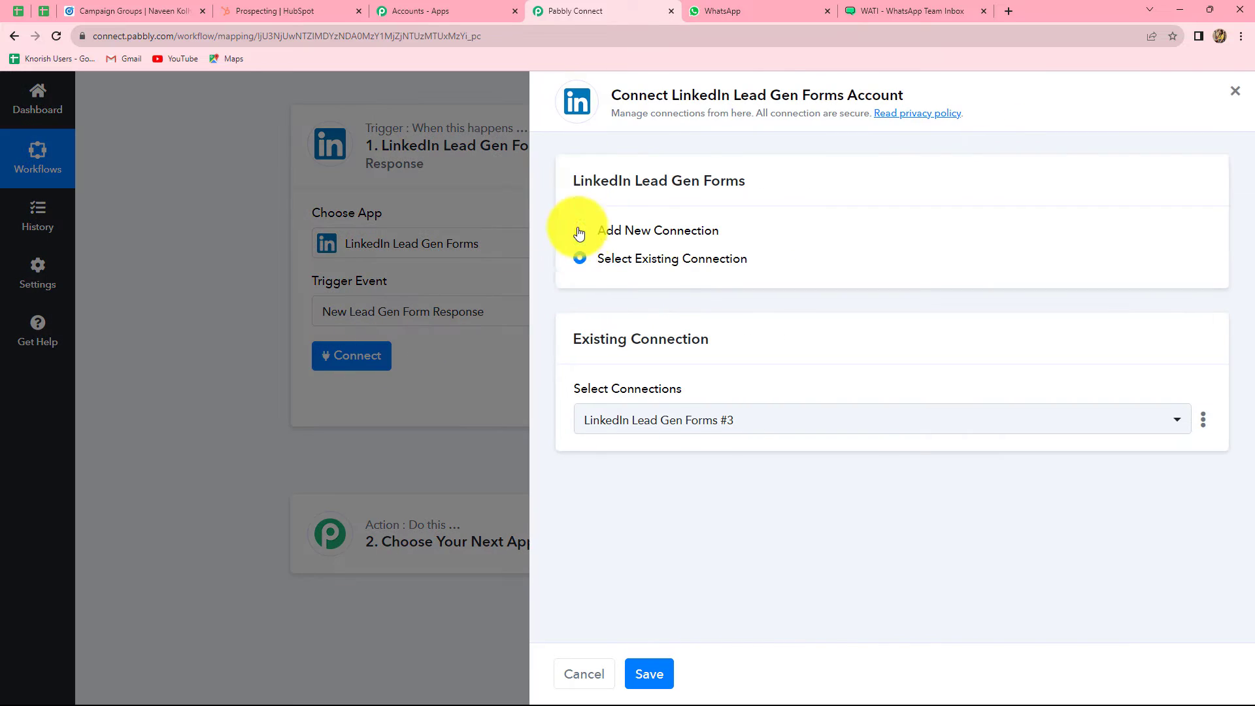
pyautogui.click(578, 228)
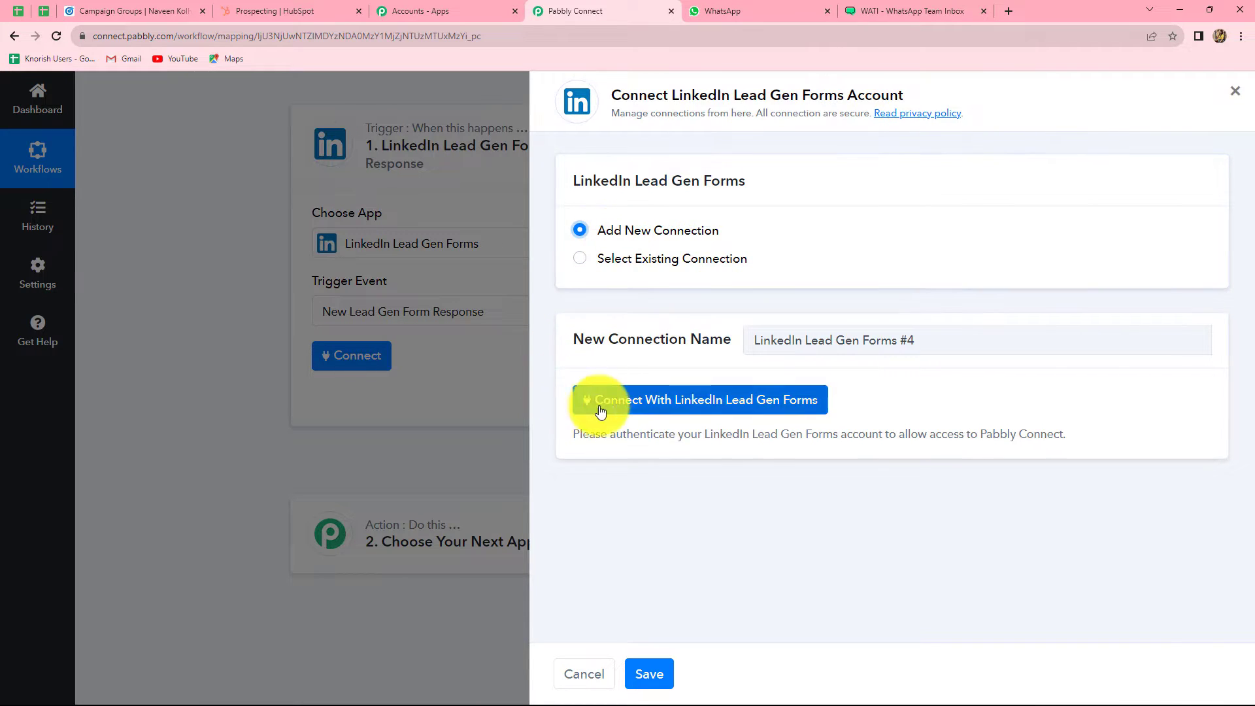
pyautogui.click(745, 409)
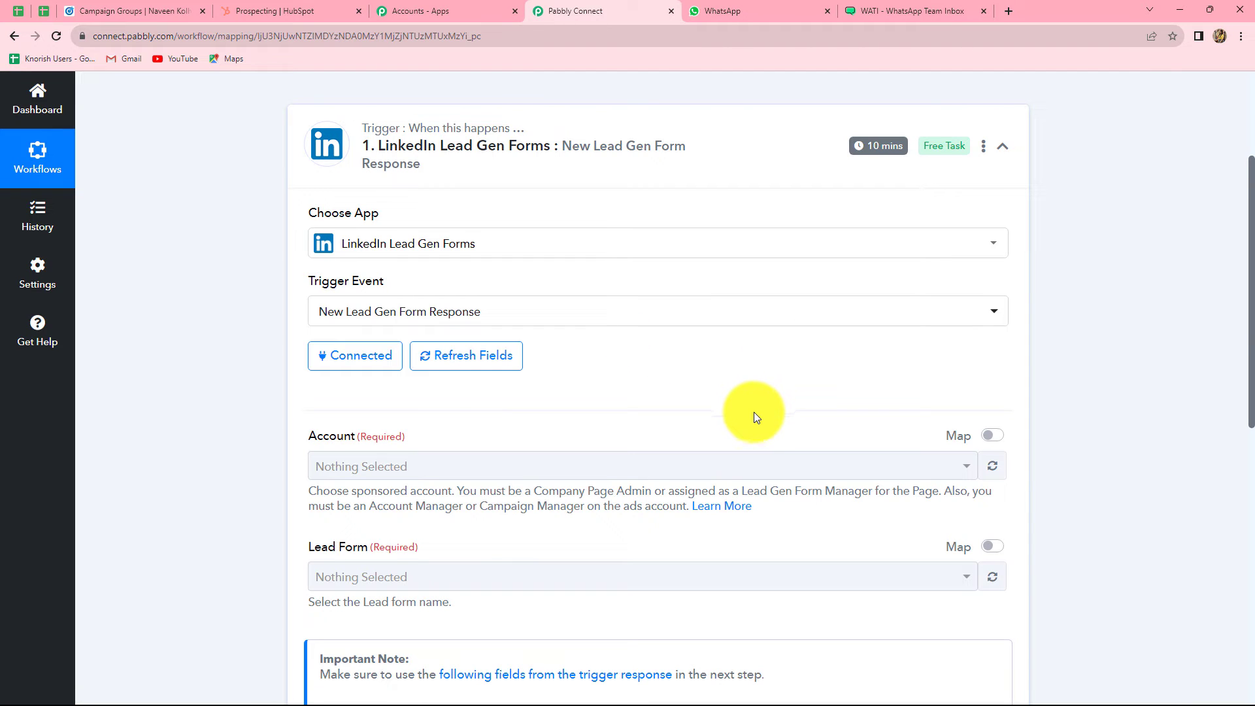
# Step: Compare the ad account in LinkedIn Campaign Manager with the account and lead form selected in the Pabbly Connect trigger
pyautogui.click(156, 6)
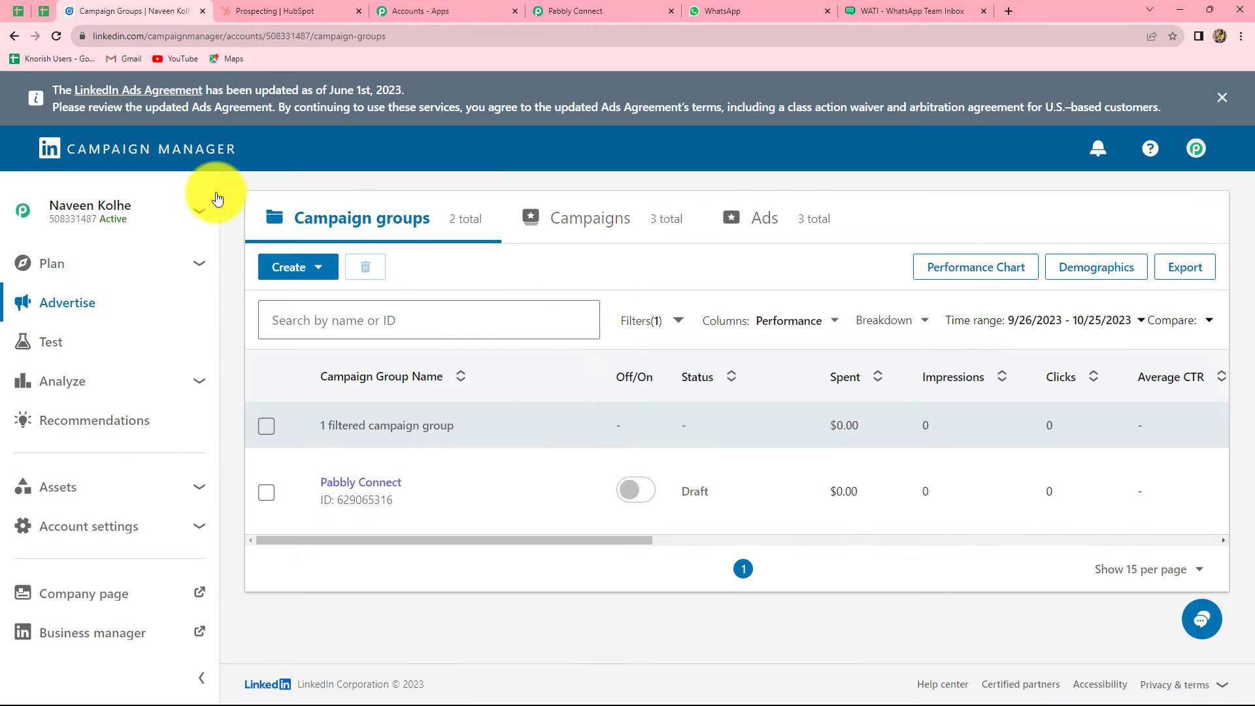
pyautogui.click(596, 11)
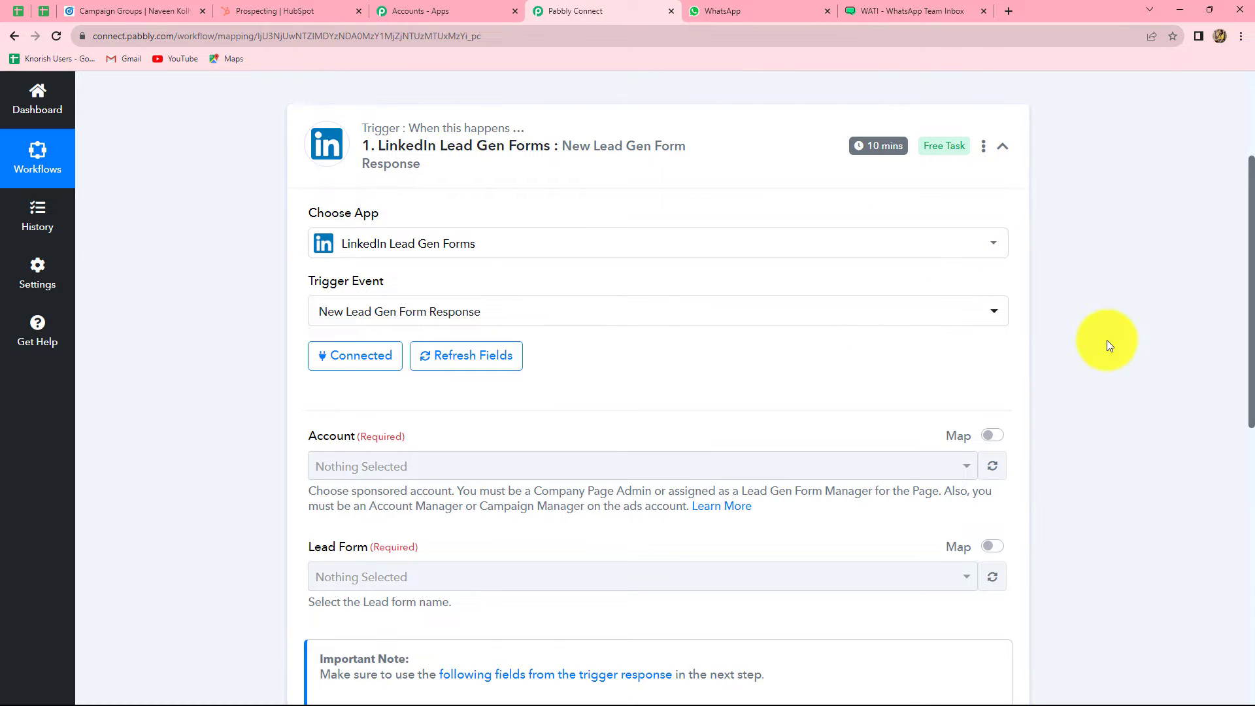
pyautogui.scroll(-2, 1102, 394)
pyautogui.scroll(2, 1102, 394)
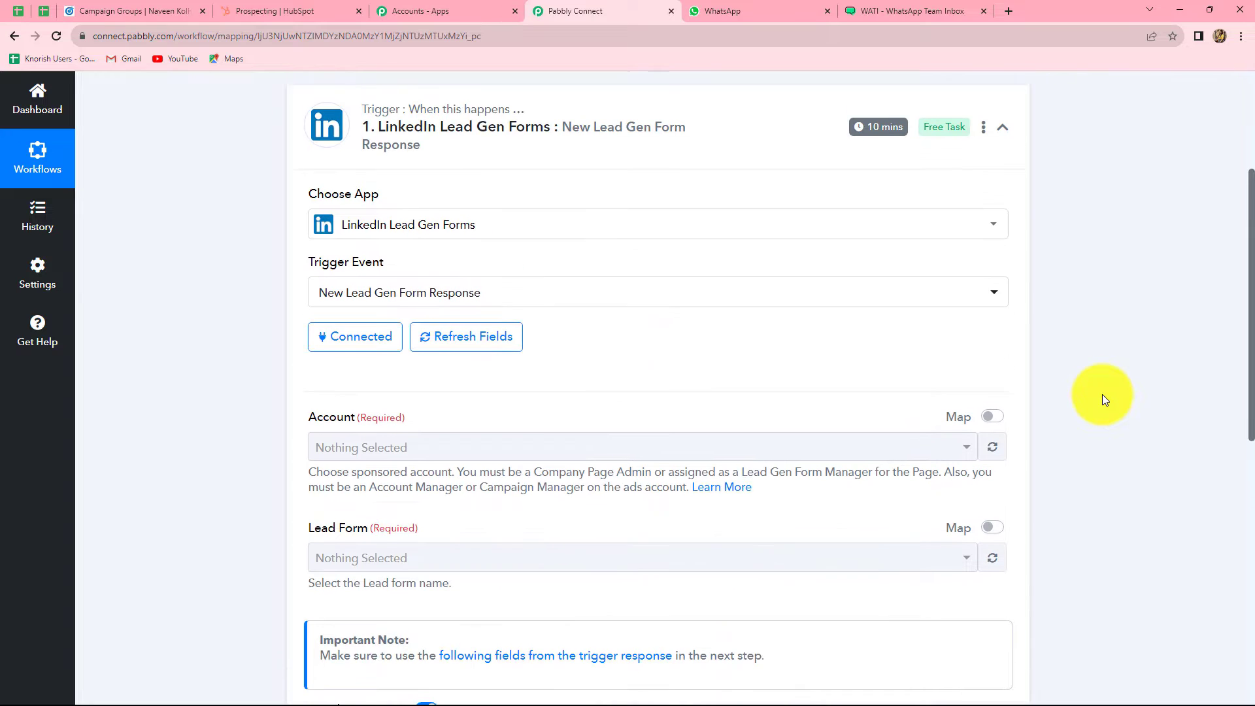
pyautogui.scroll(1, 1102, 394)
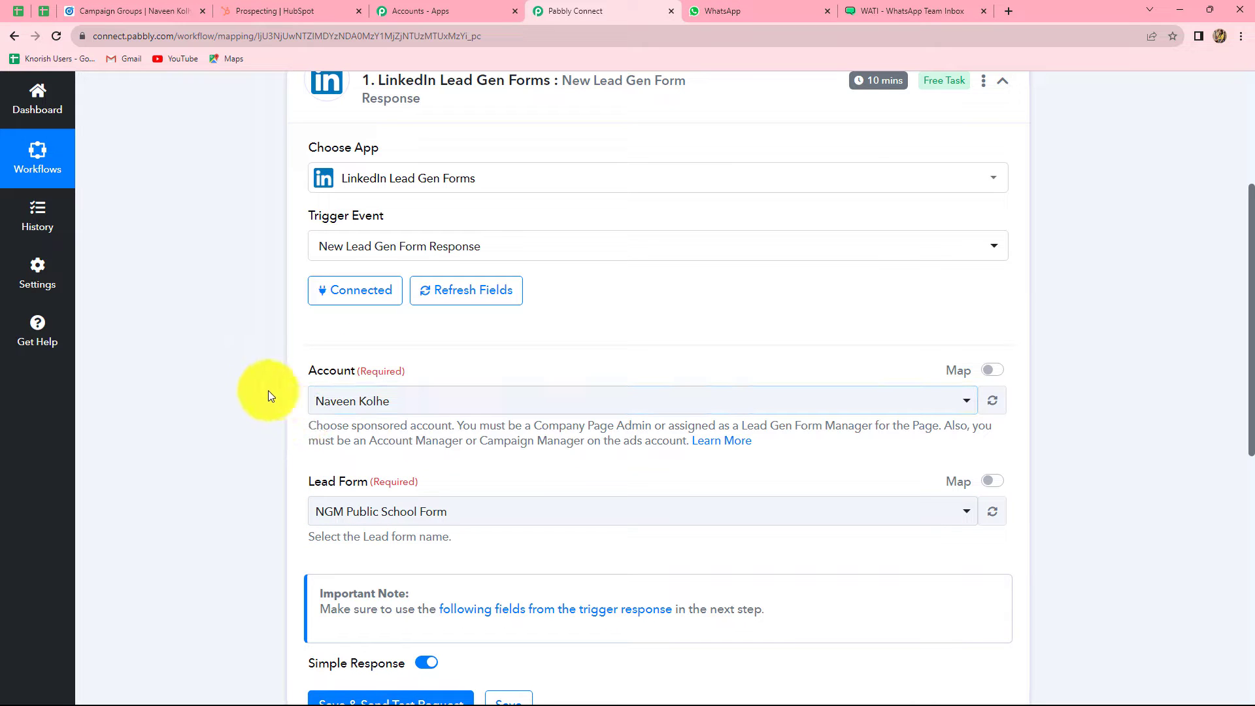
pyautogui.click(135, 11)
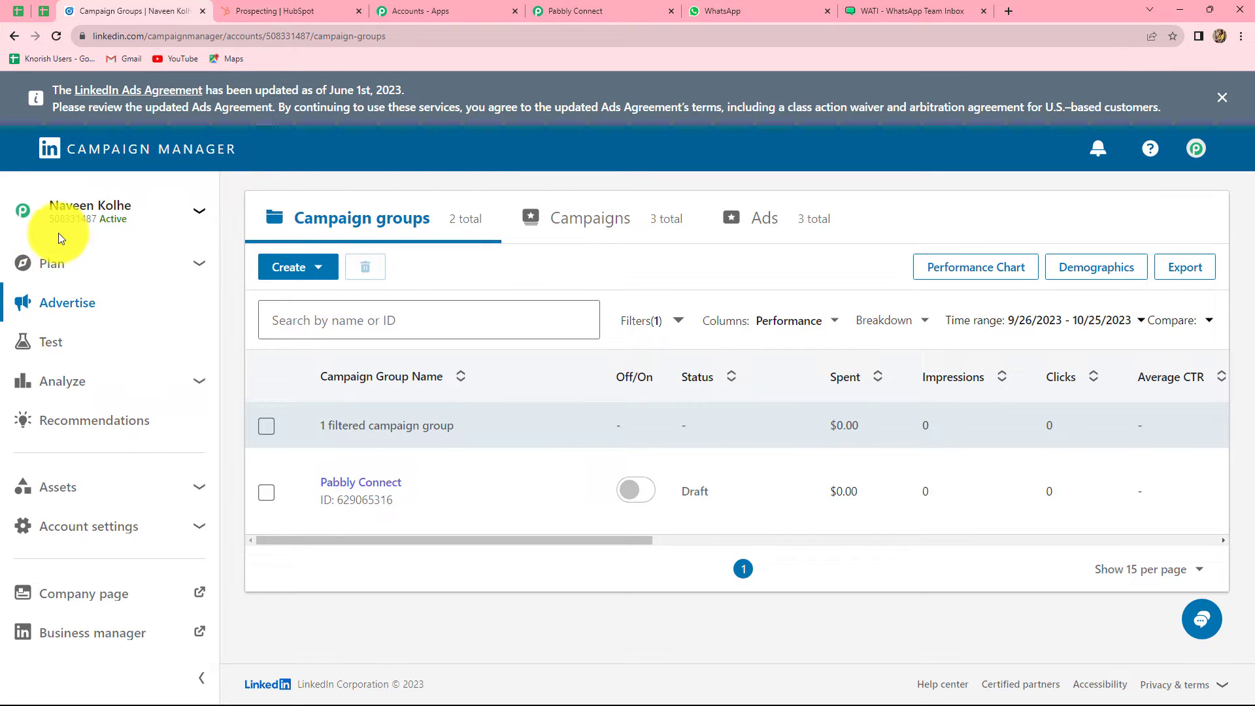
pyautogui.click(610, 12)
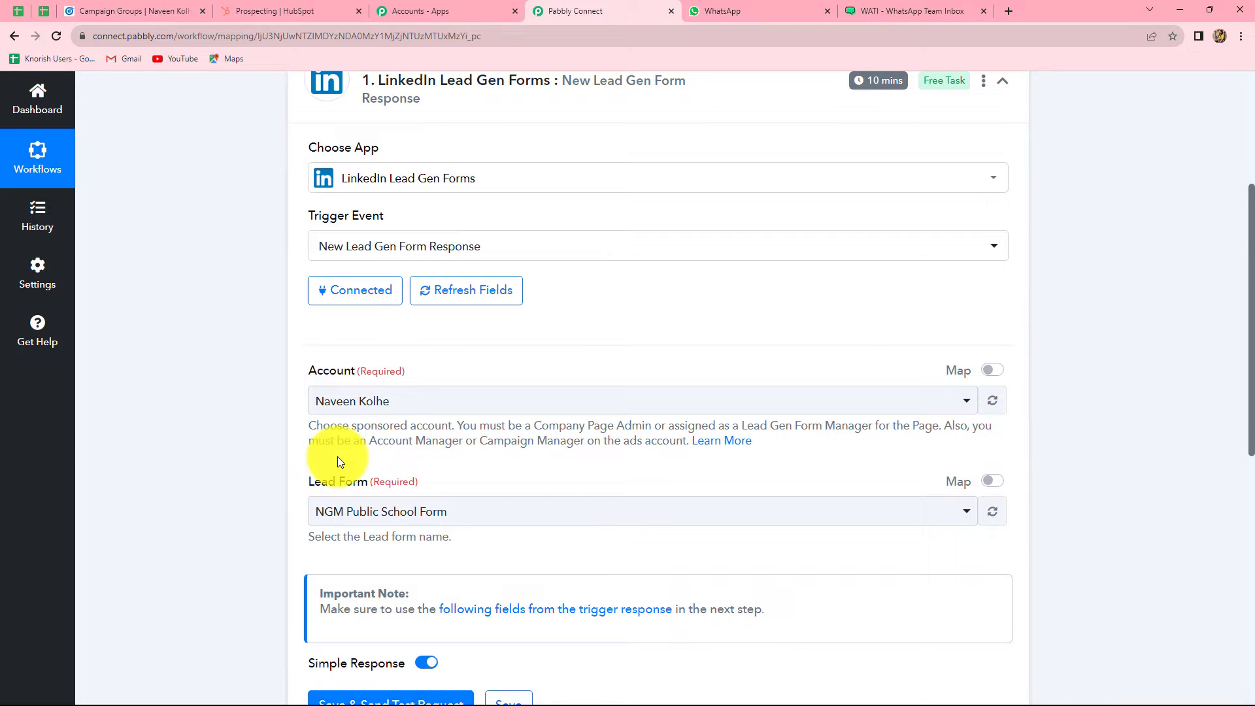
pyautogui.click(105, 11)
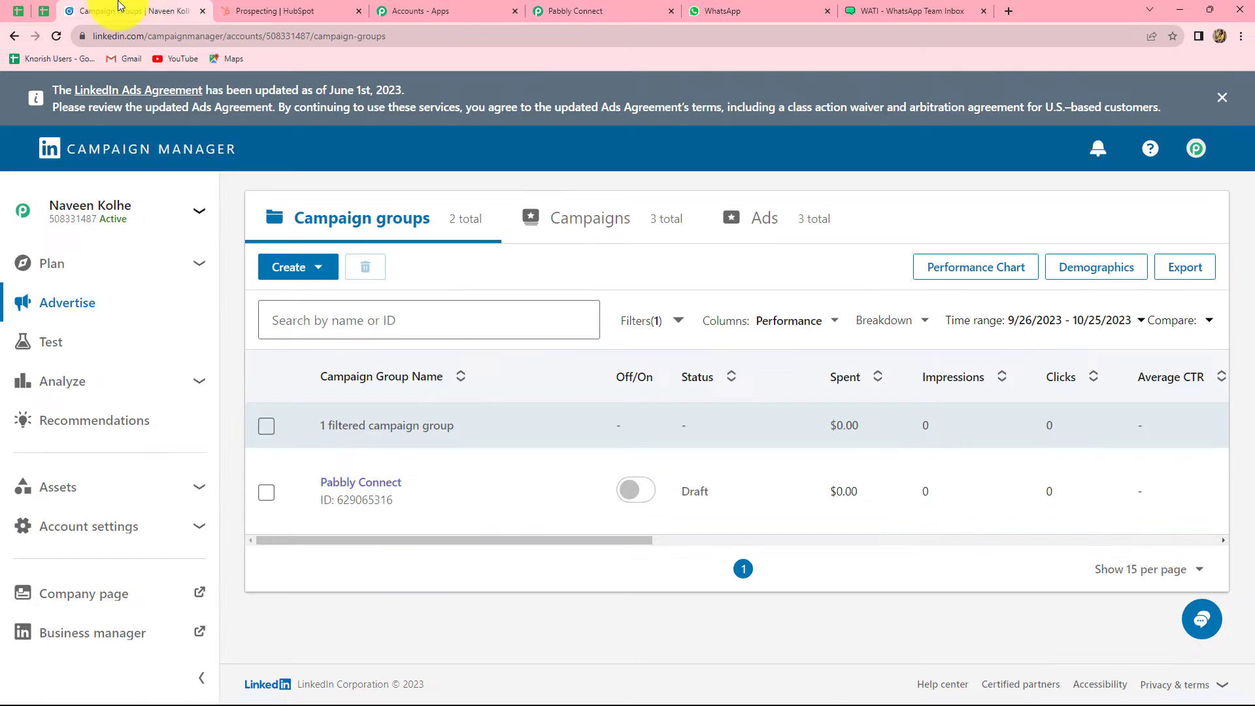
pyautogui.click(568, 10)
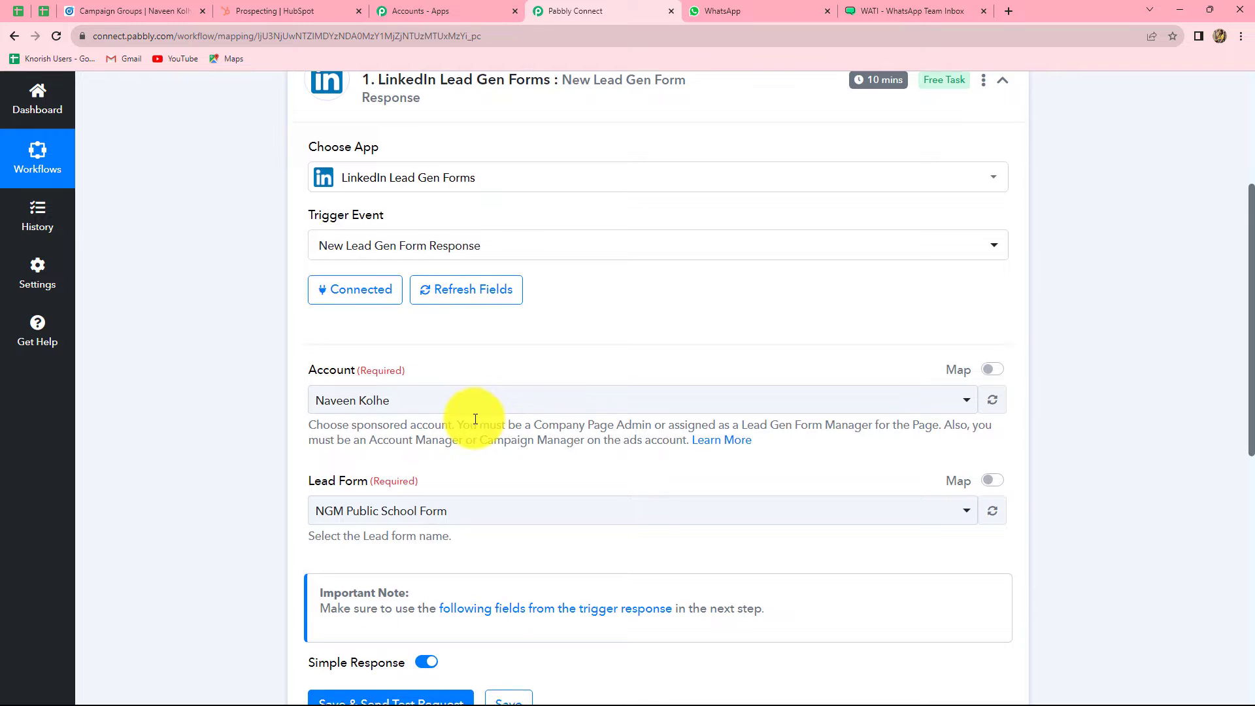
pyautogui.scroll(-2, 475, 418)
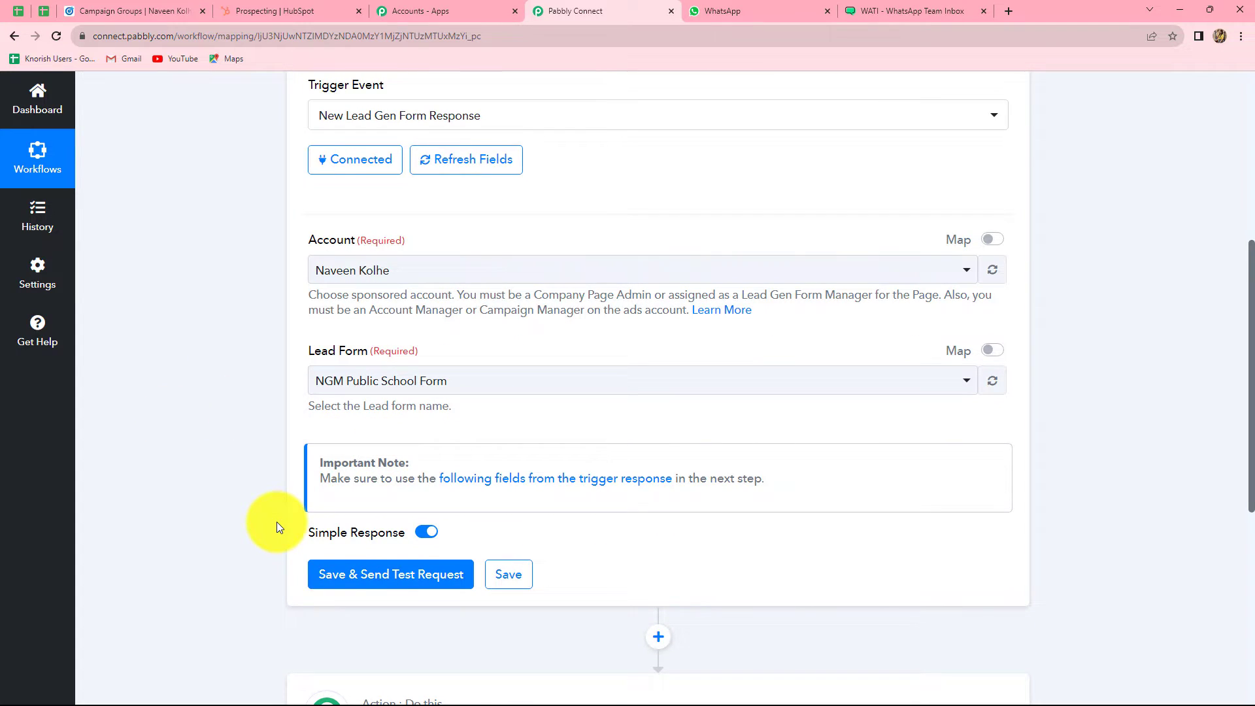
# Step: Open the Lead Gen Forms assets in LinkedIn Campaign Manager and look through the list for the form to use
pyautogui.click(108, 13)
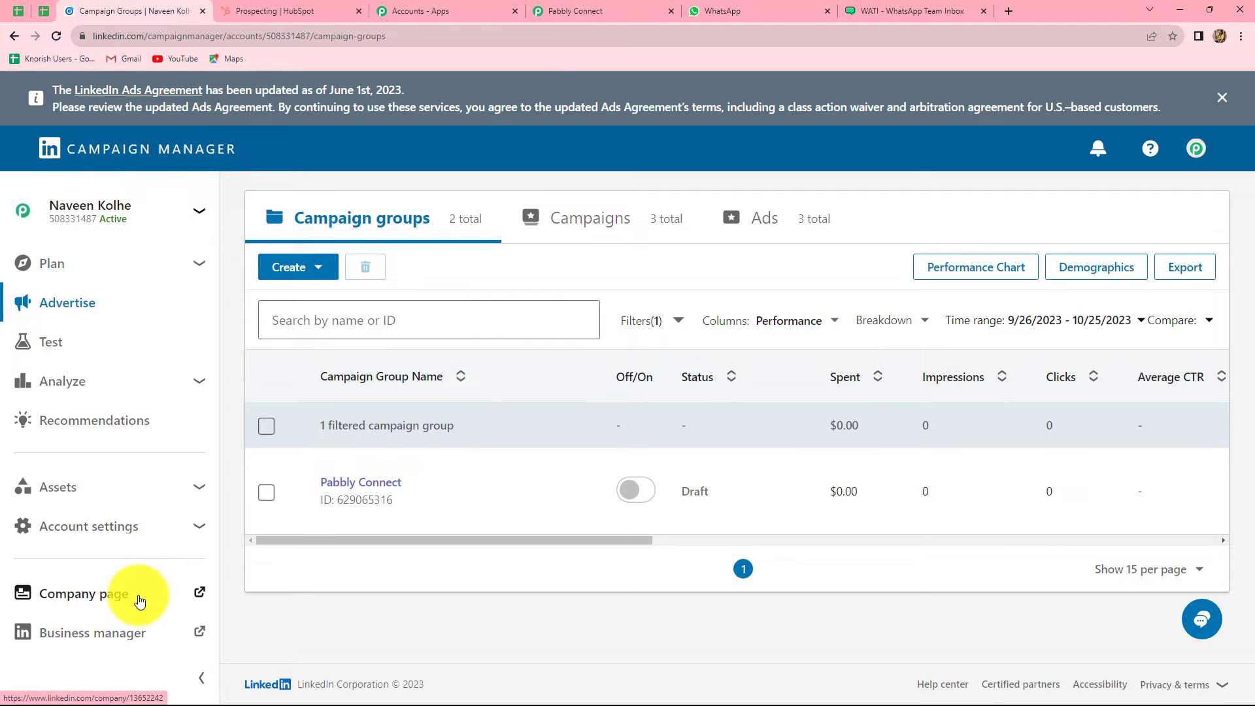
pyautogui.click(191, 487)
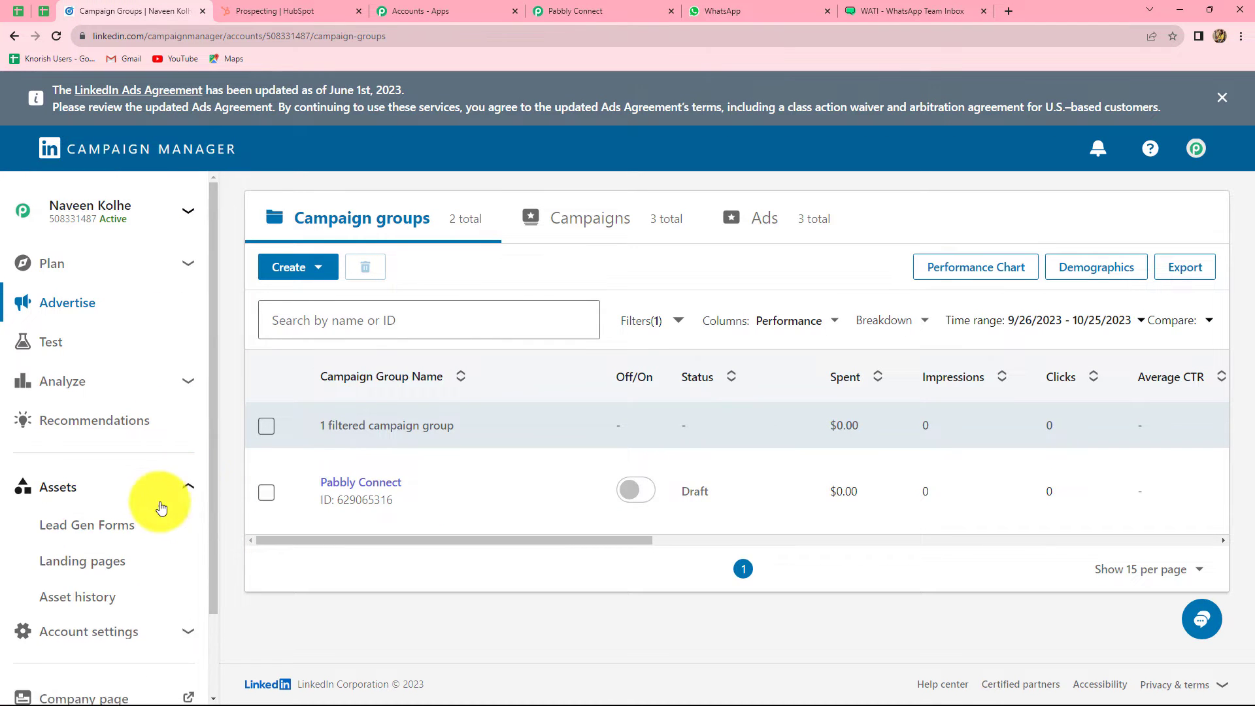
pyautogui.click(63, 534)
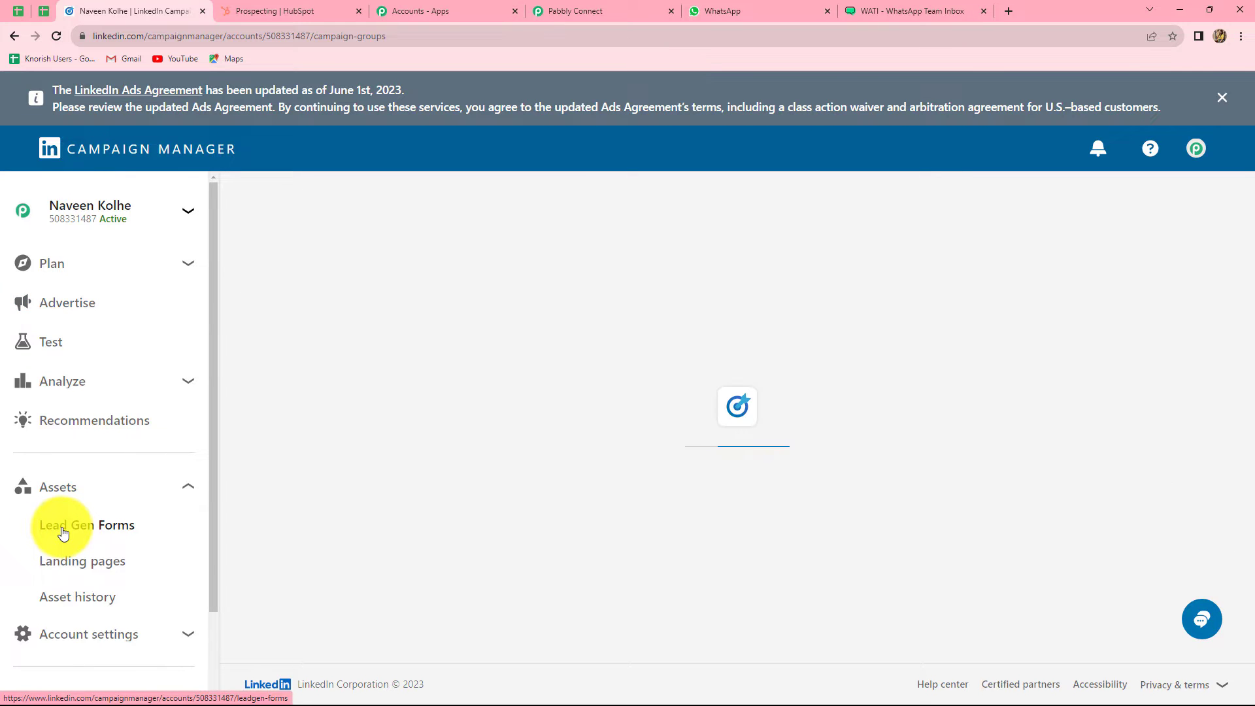
pyautogui.scroll(-5, 356, 547)
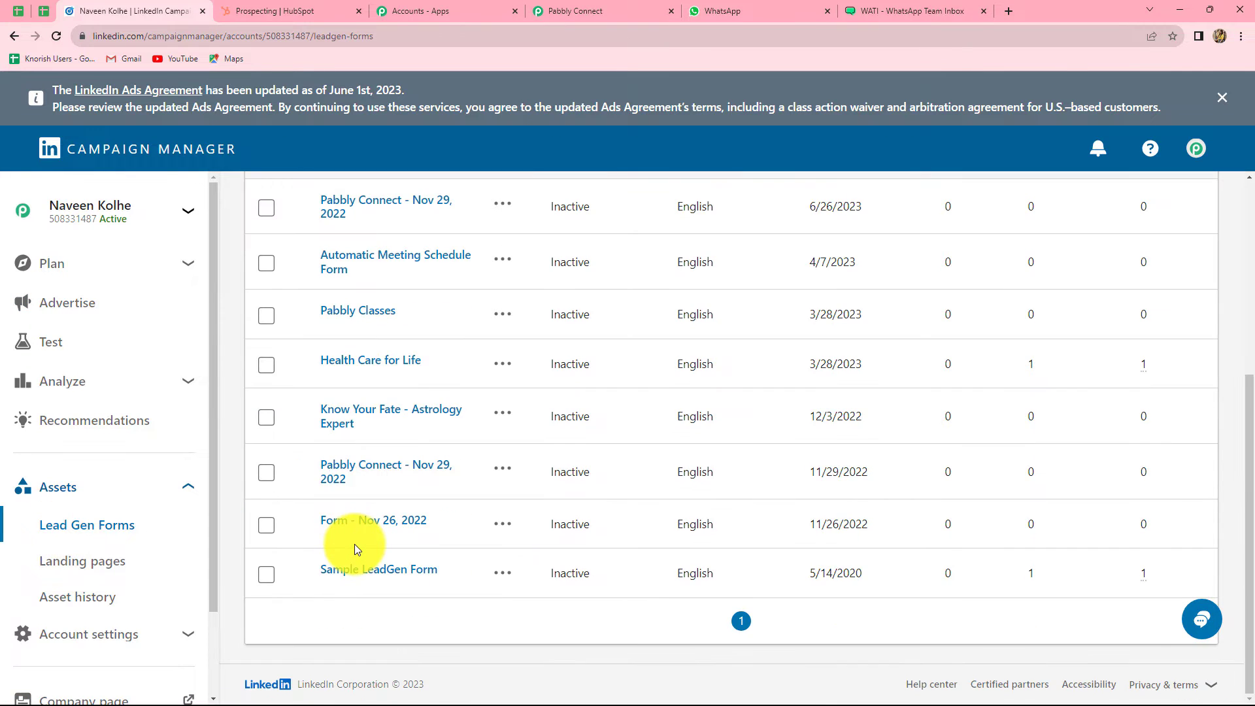
pyautogui.scroll(4, 354, 544)
pyautogui.scroll(-4, 354, 543)
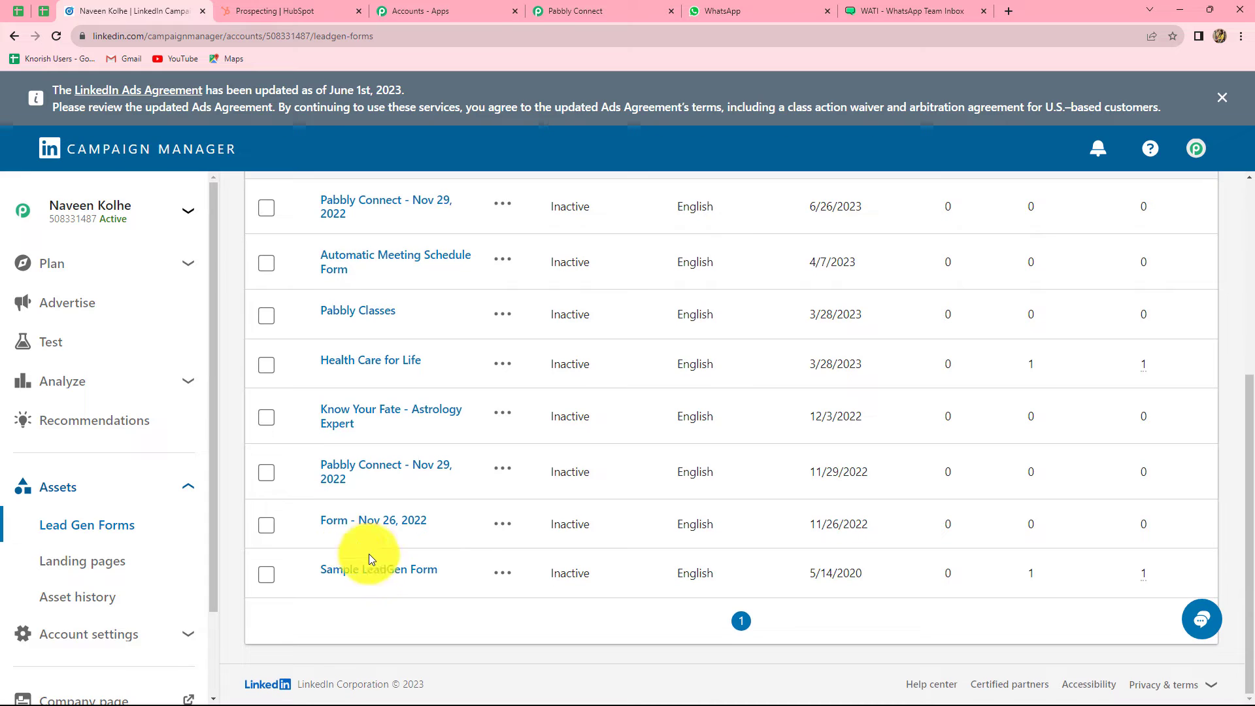
pyautogui.scroll(2, 409, 512)
pyautogui.scroll(-2, 409, 511)
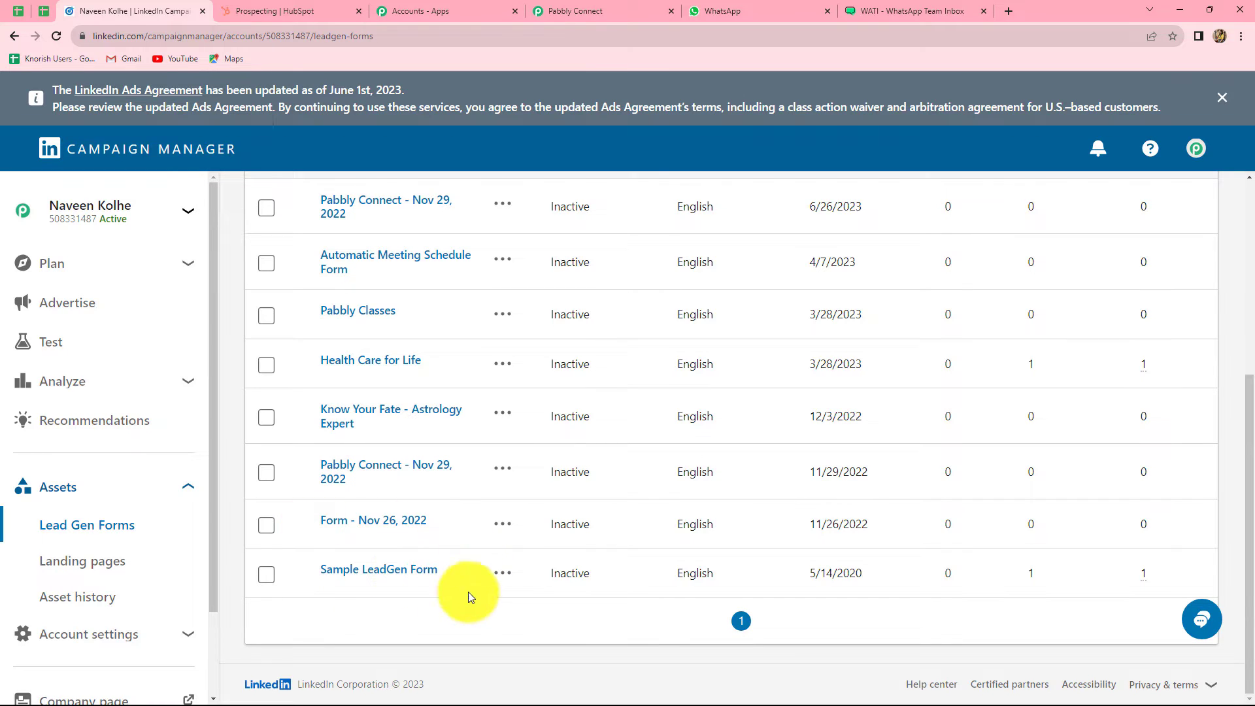
# Step: Return to Pabbly Connect and set the trigger's lead form to Sample LeadGen Form
pyautogui.click(639, 7)
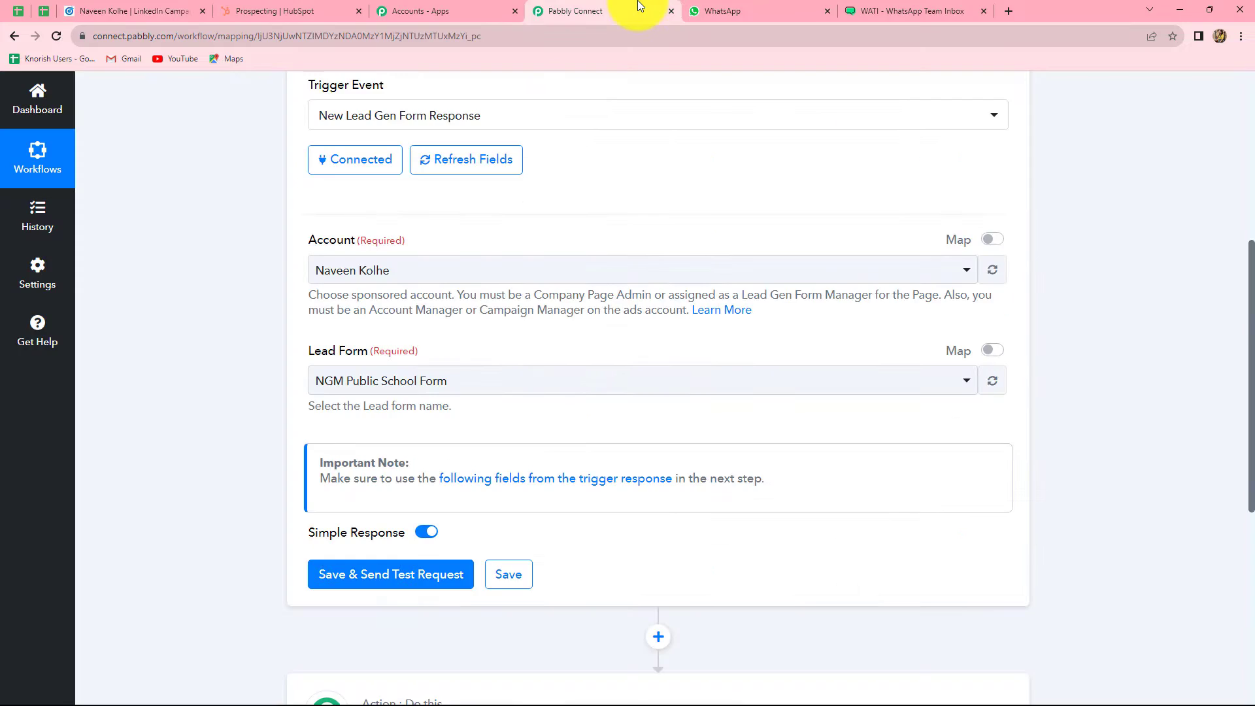
pyautogui.click(476, 384)
pyautogui.scroll(-2, 454, 511)
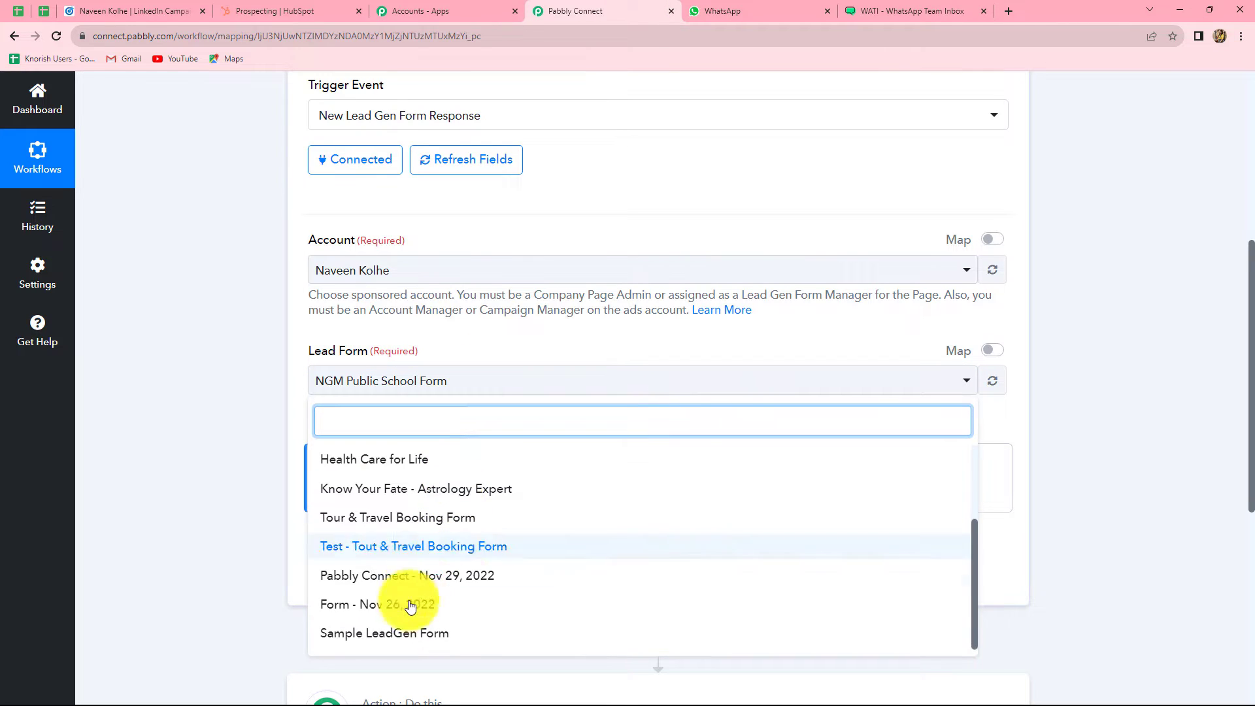
pyautogui.click(416, 639)
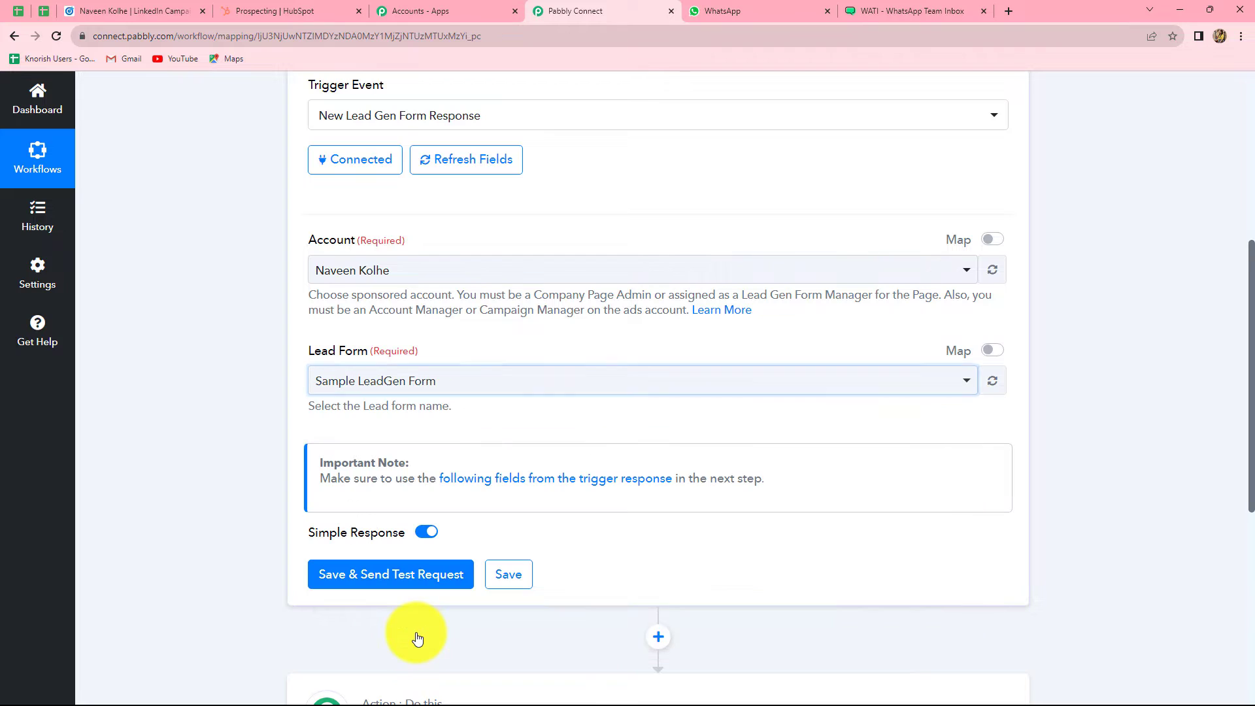
# Step: Save the LinkedIn trigger setup and send a test request for the selected lead form
pyautogui.click(1159, 554)
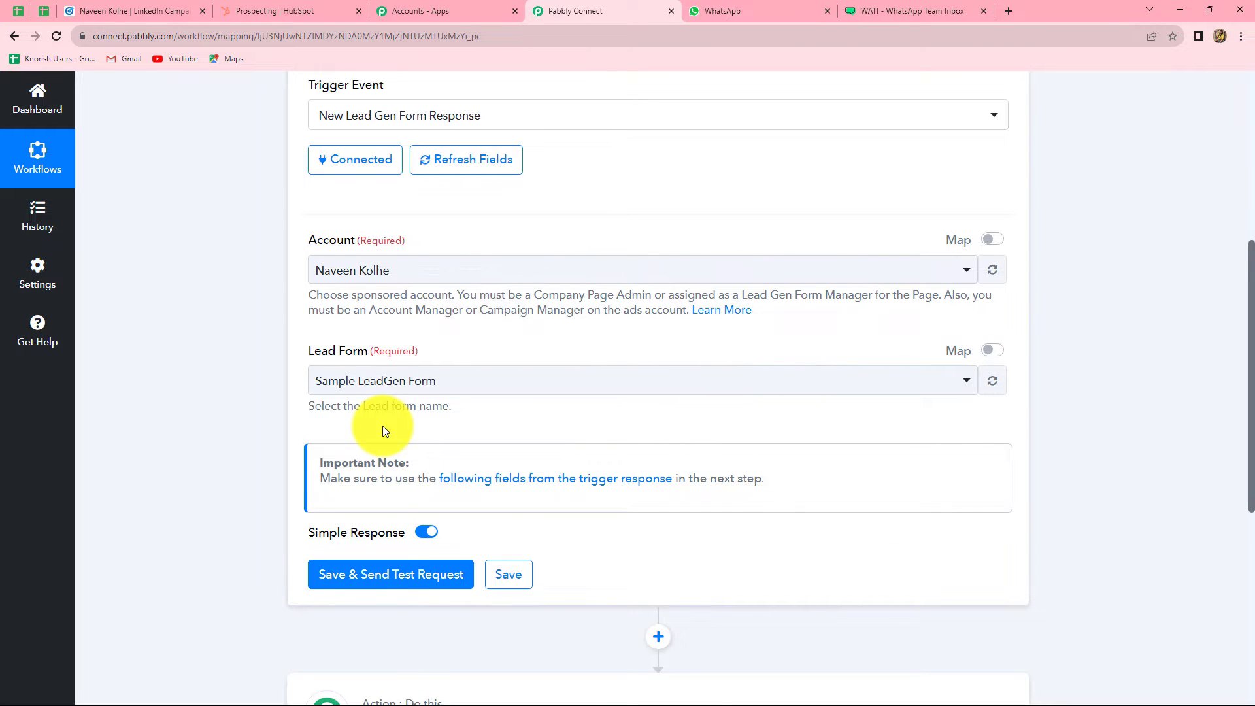
pyautogui.click(378, 577)
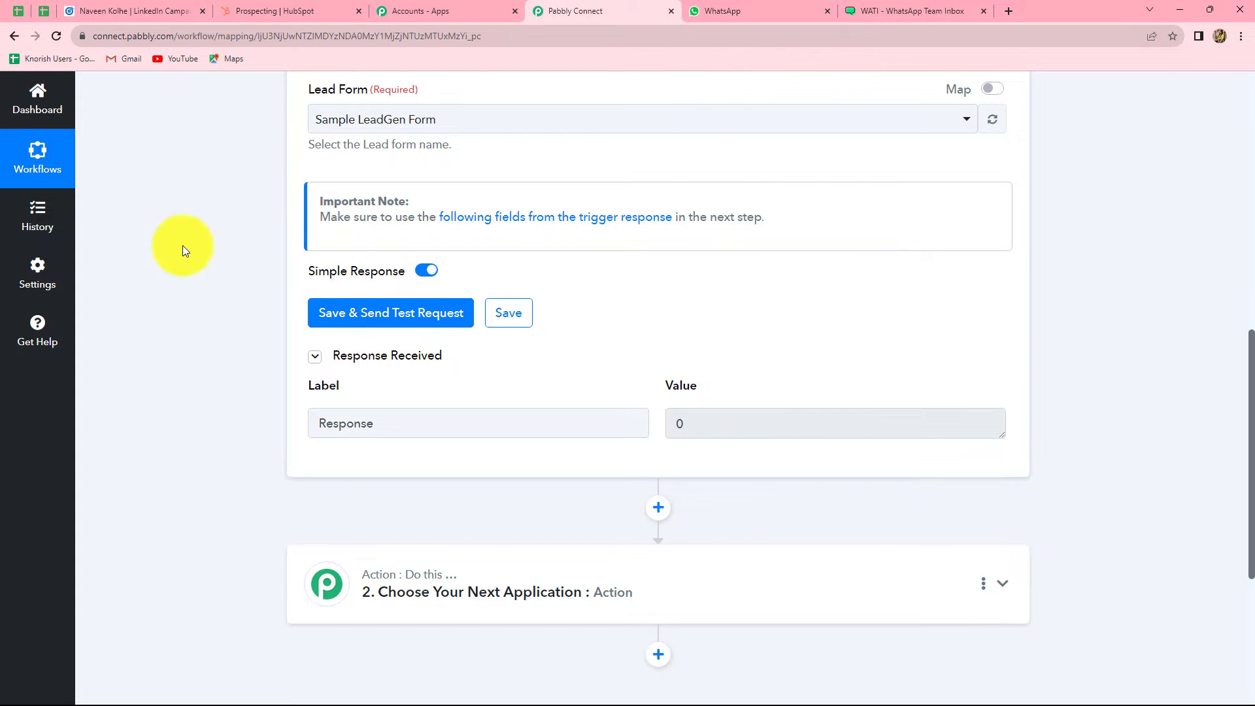
# Step: In LinkedIn Campaign Manager, open the "We Offer SEO & Digital Marketing Services" ad from the Pabbly Connect group's "Lead generation - Apr 5, 2023" campaign
pyautogui.click(126, 6)
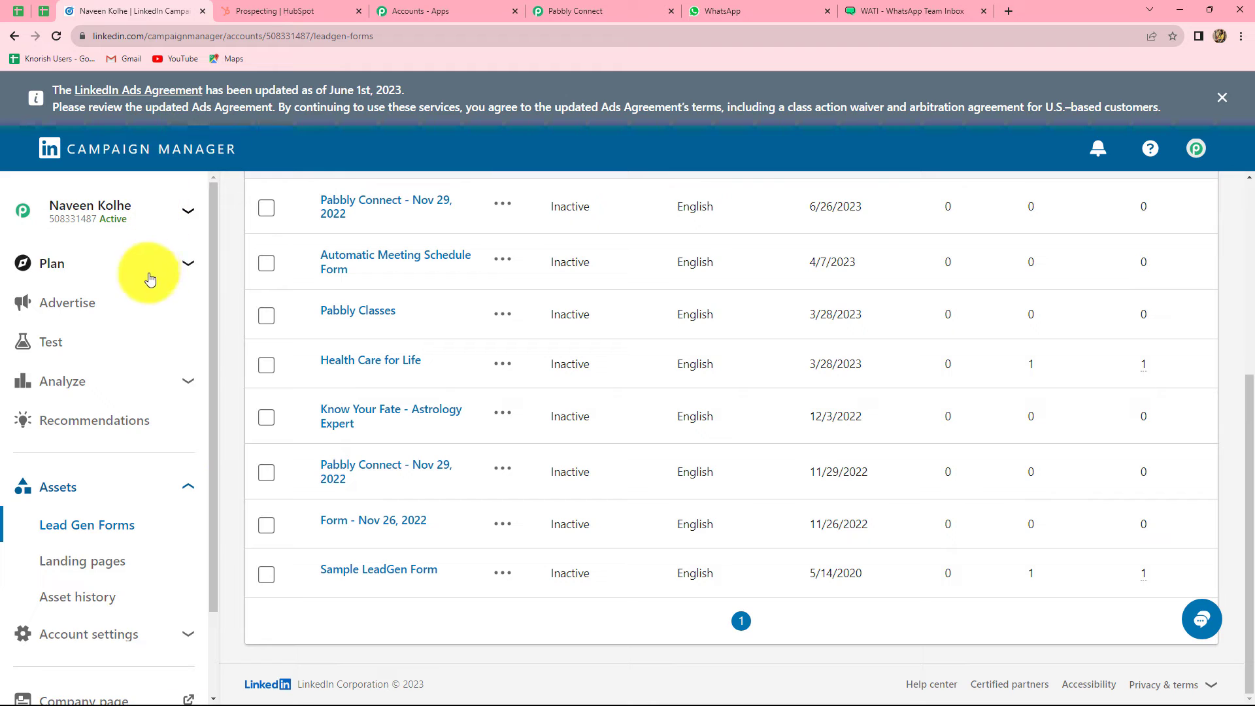
pyautogui.click(58, 304)
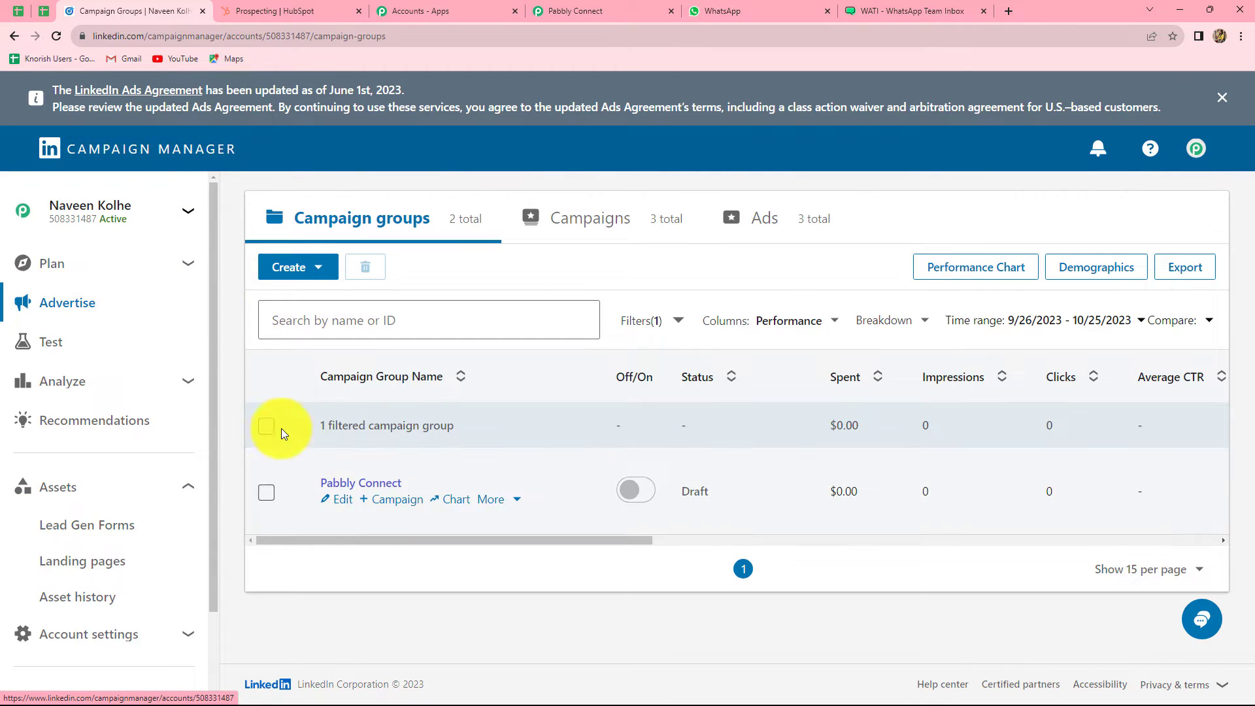
pyautogui.click(336, 487)
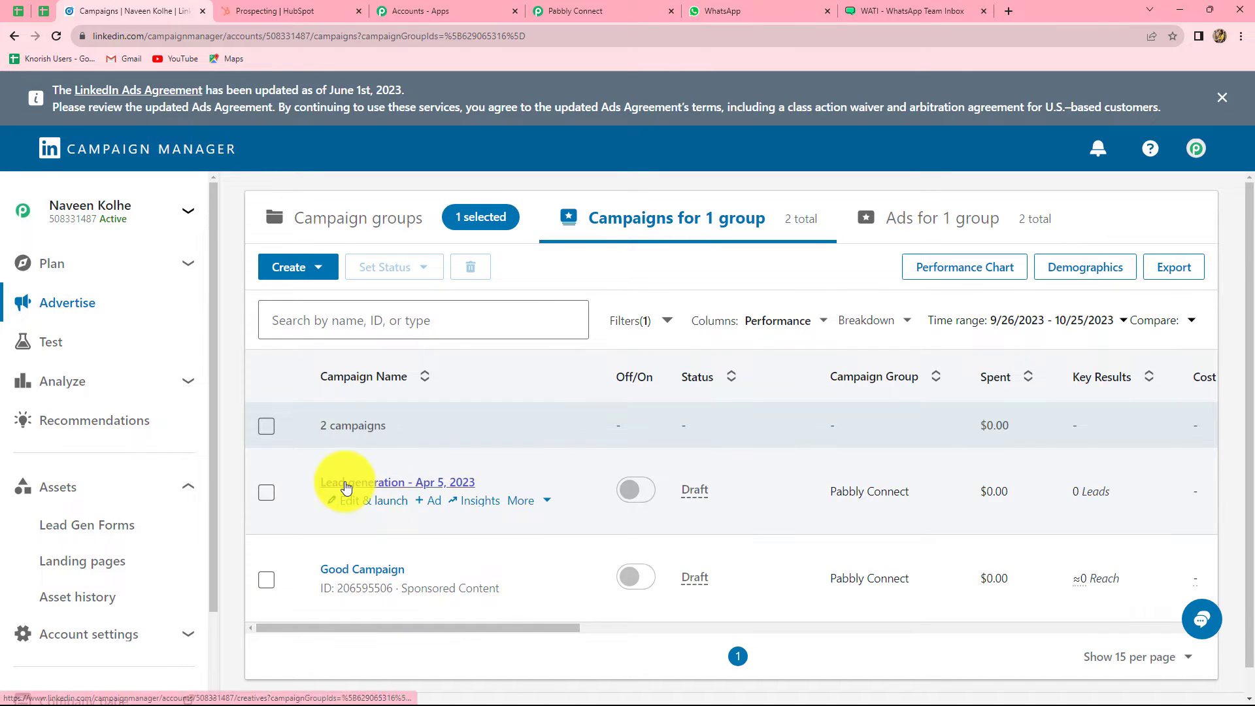
pyautogui.click(345, 483)
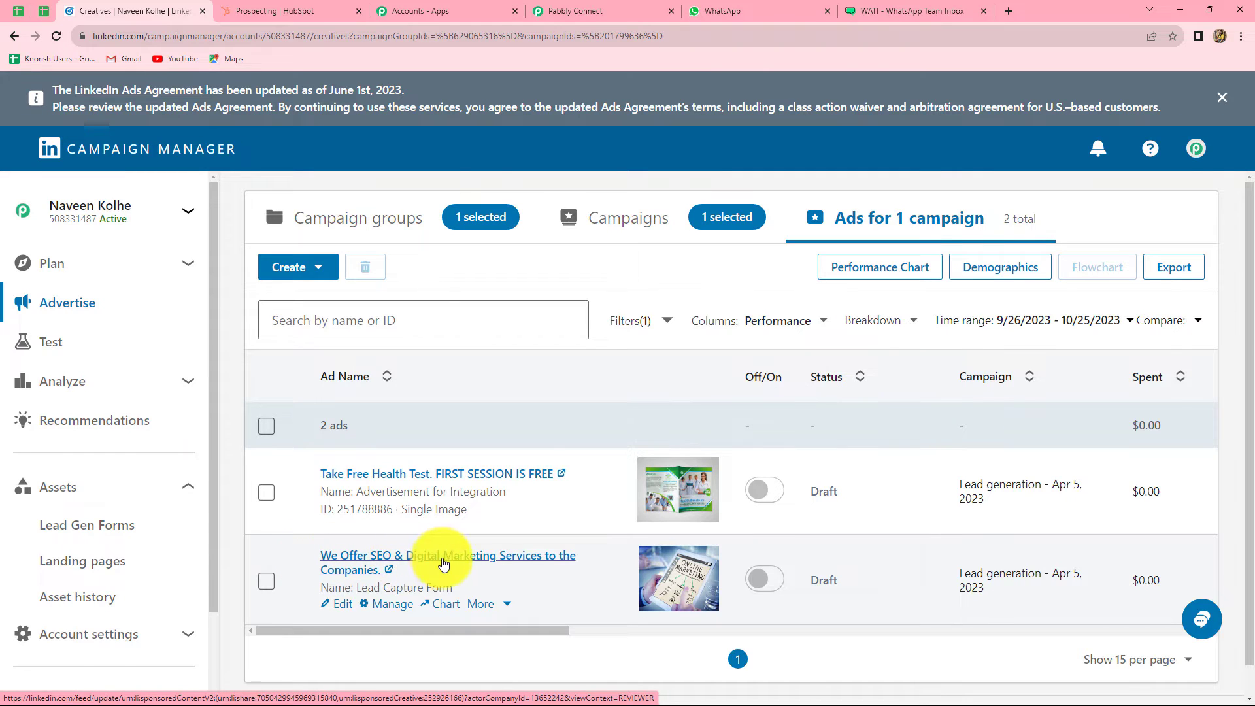
pyautogui.click(474, 559)
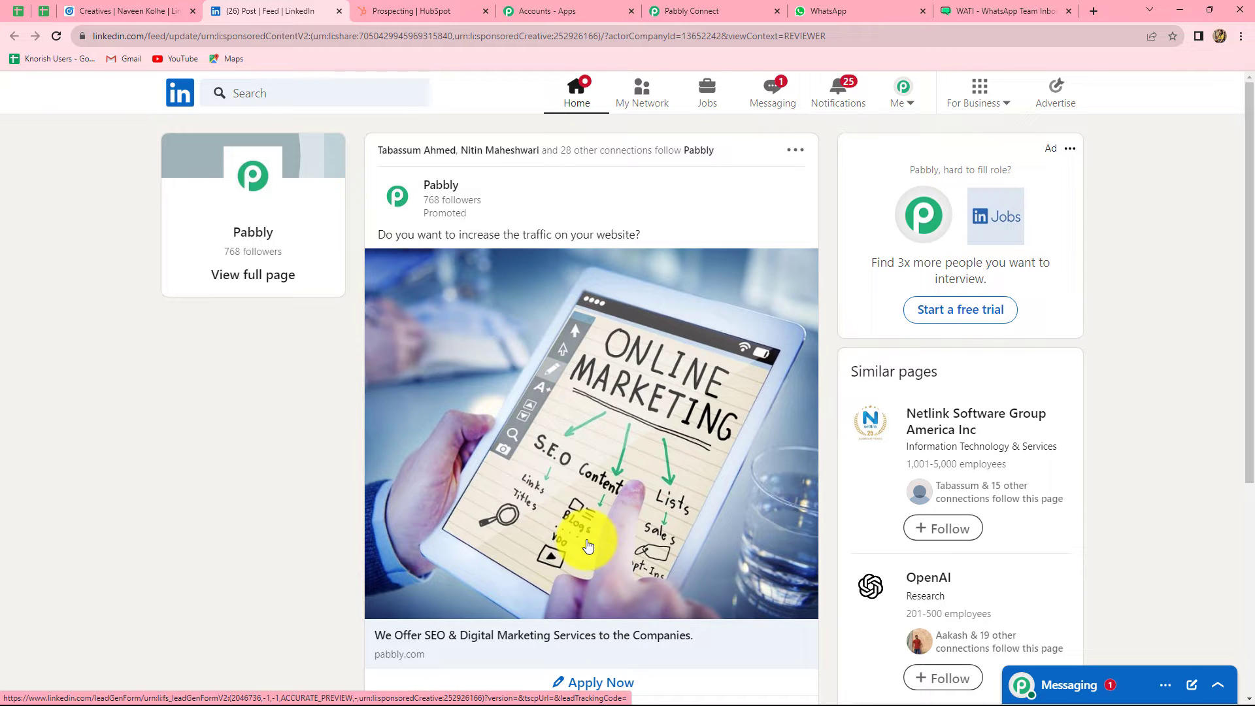
# Step: Open the ad's Apply Now form, replace the email address with a dummy lead's, enter a phone number and submit it
pyautogui.scroll(-2, 588, 545)
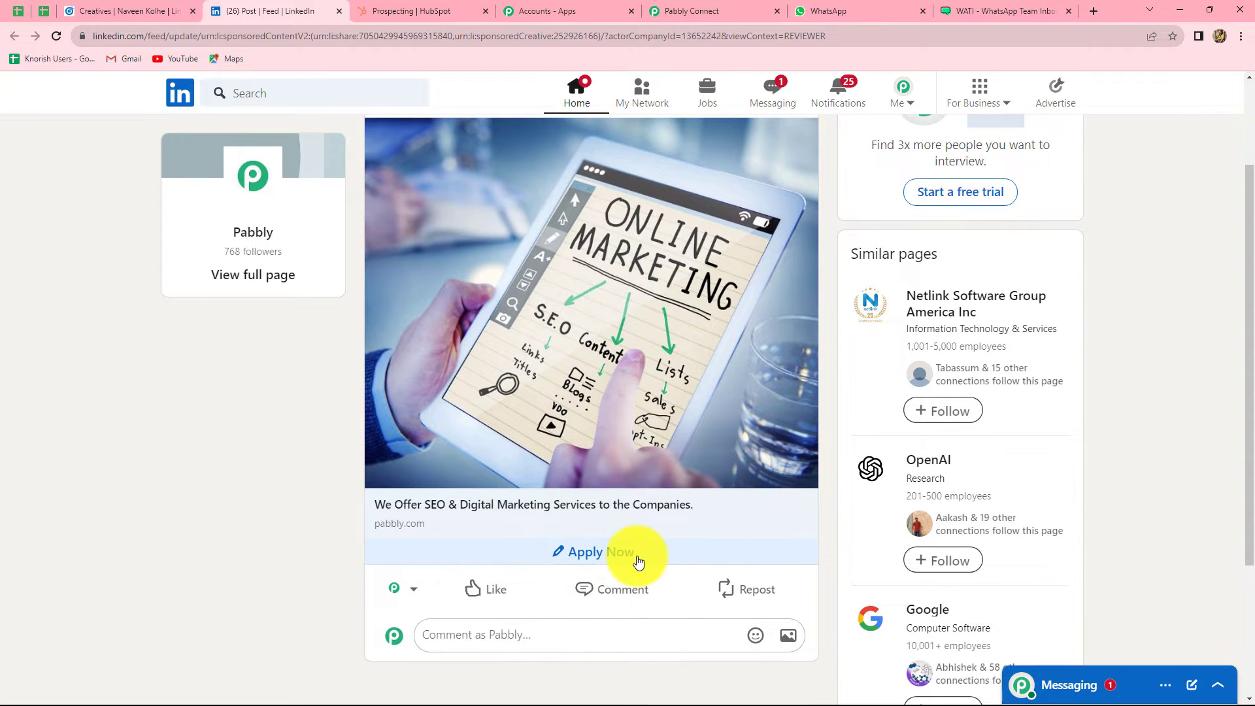
pyautogui.click(618, 552)
pyautogui.click(549, 445)
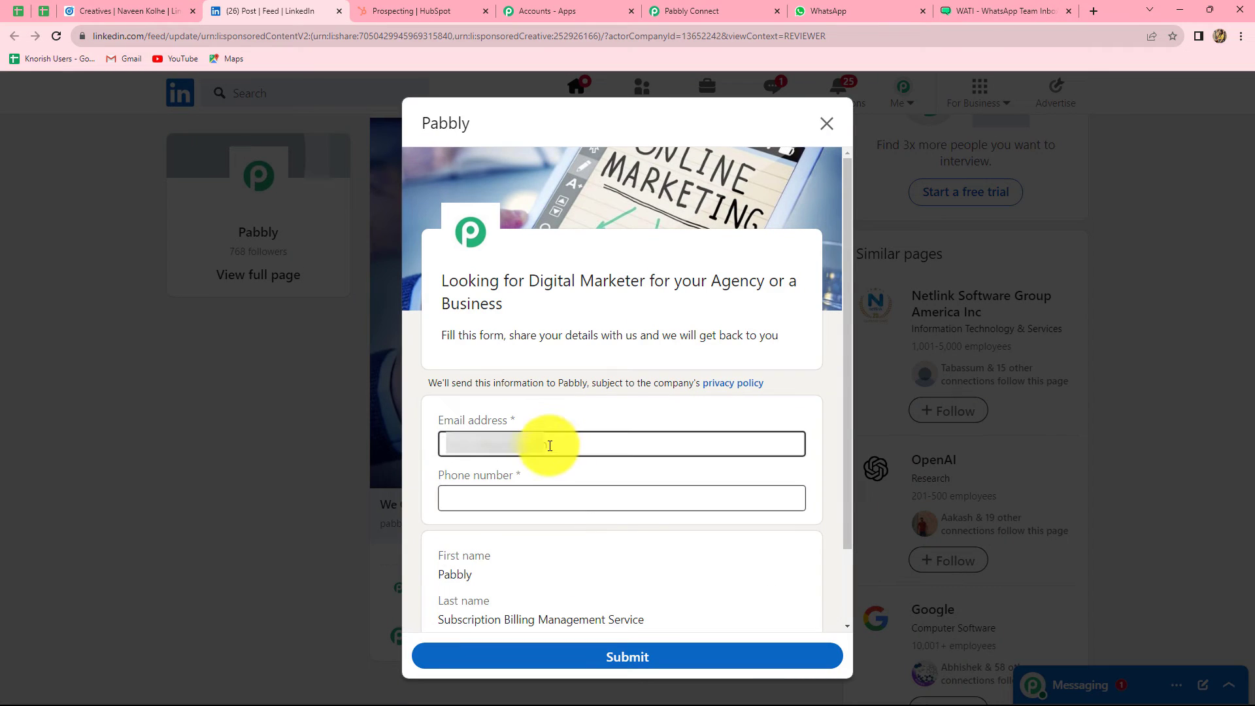
pyautogui.hotkey('ctrl', 'a')
pyautogui.press('BackSpace')
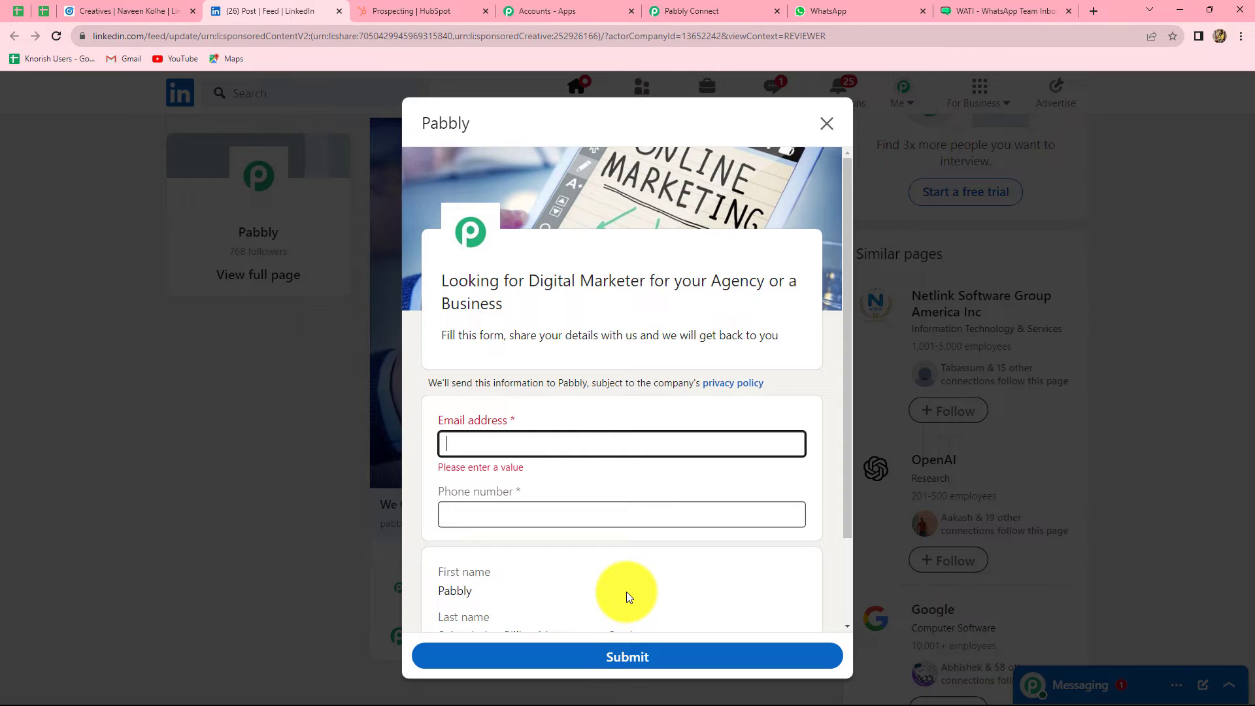
pyautogui.scroll(-2, 627, 591)
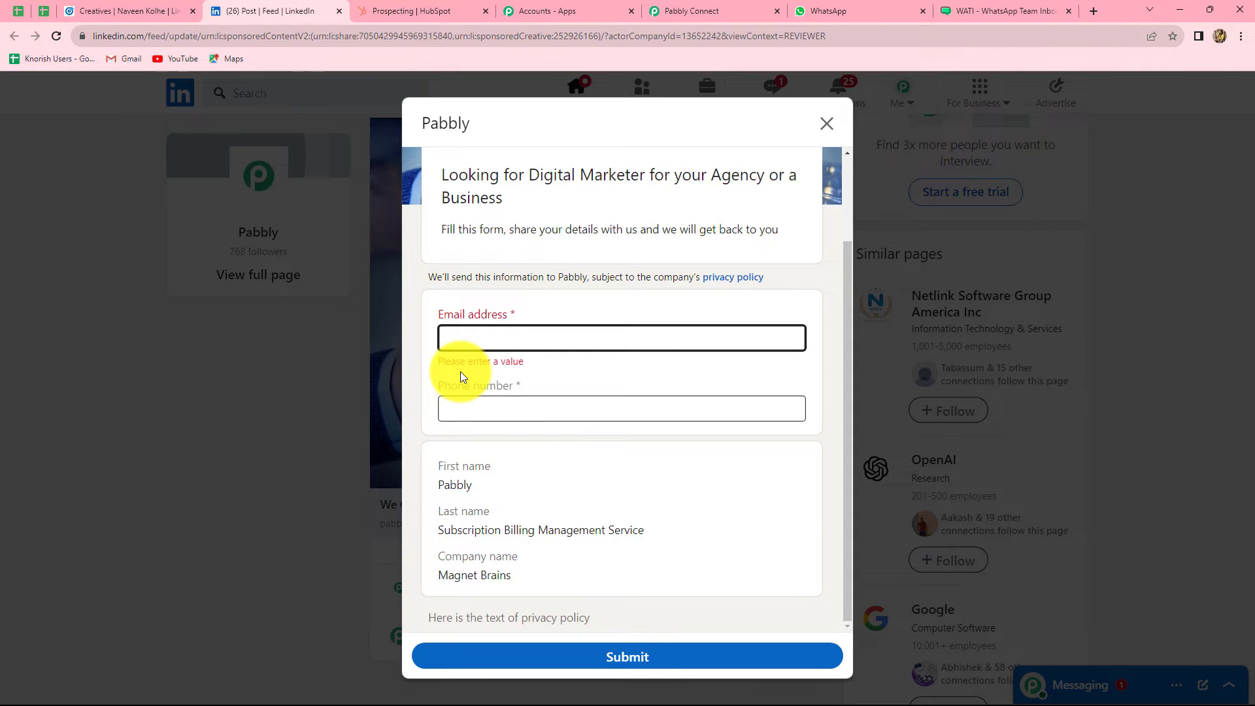
pyautogui.hotkey('ctrl', 'v')
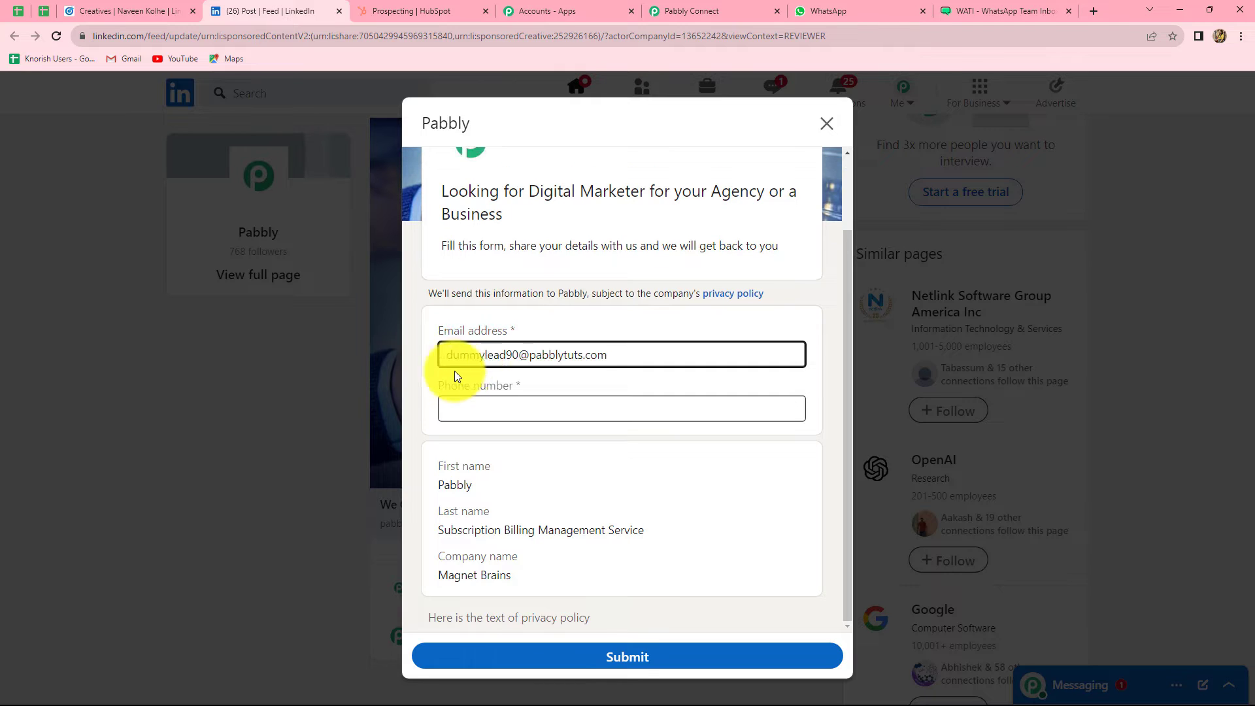
pyautogui.click(501, 405)
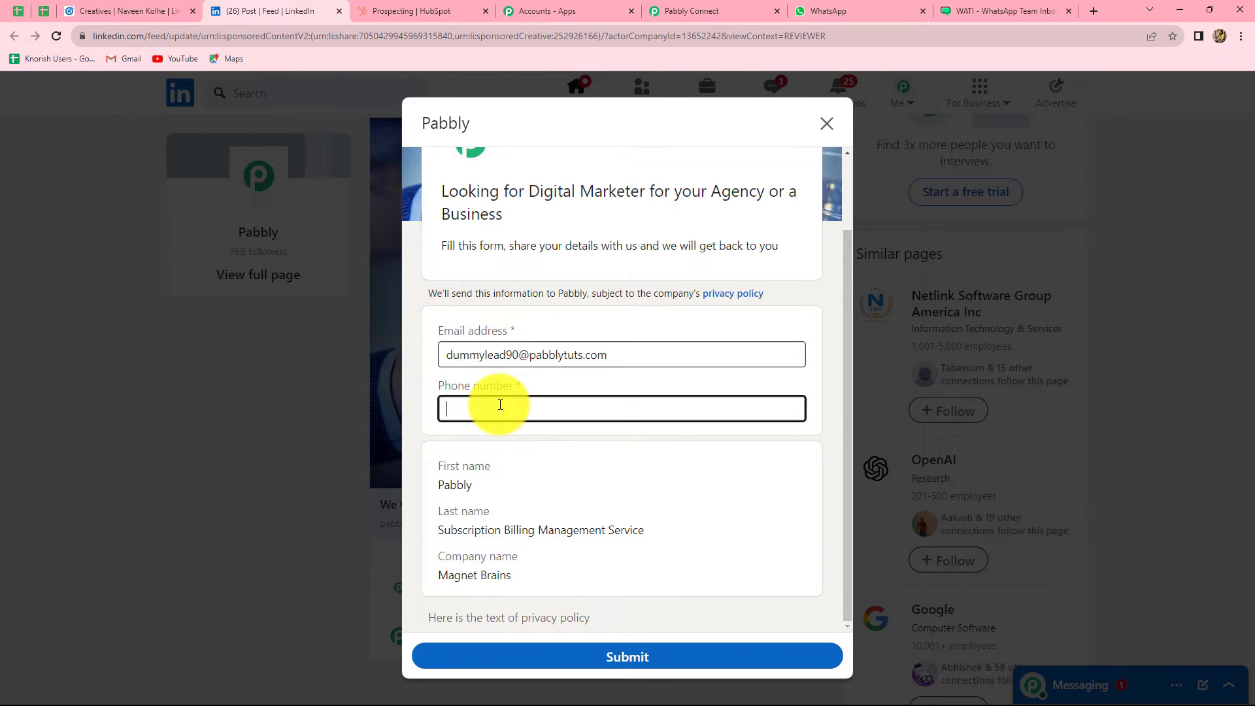
pyautogui.write('+918888888888')
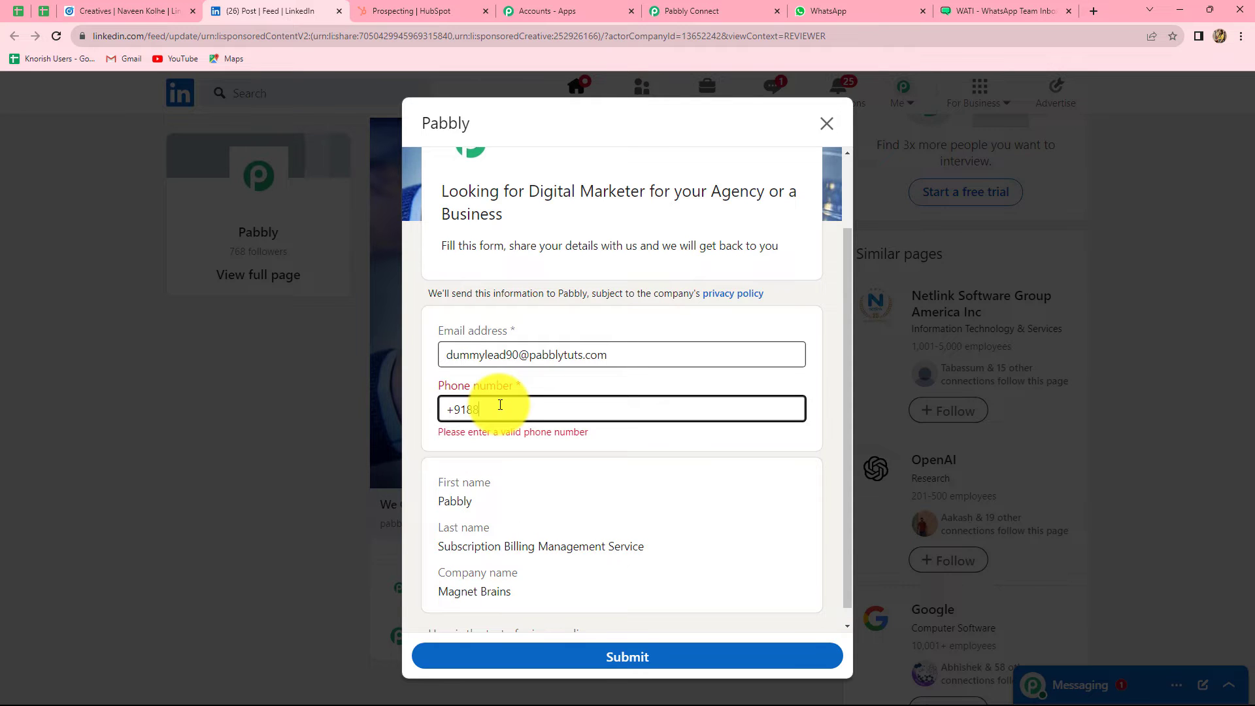
pyautogui.click(661, 658)
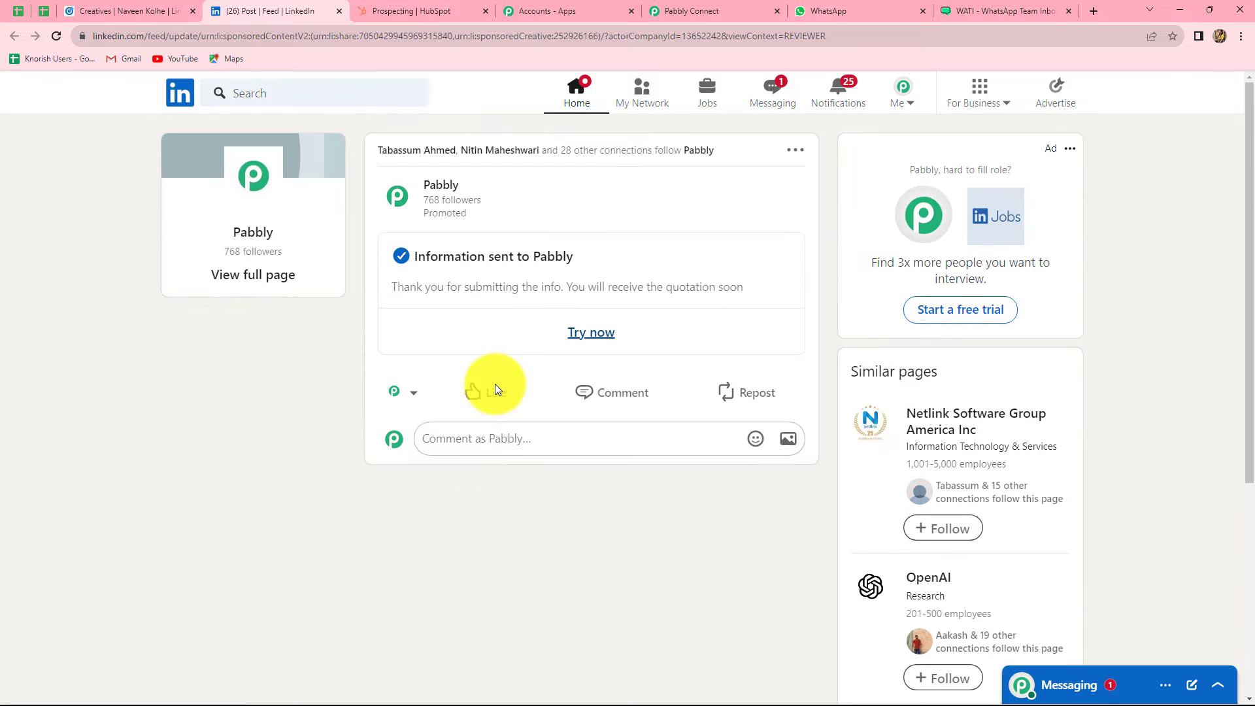
pyautogui.scroll(2, 484, 372)
# Step: Return to Pabbly Connect, resend the trigger's test request and check the lead's submitted answers in the received response
pyautogui.click(681, 11)
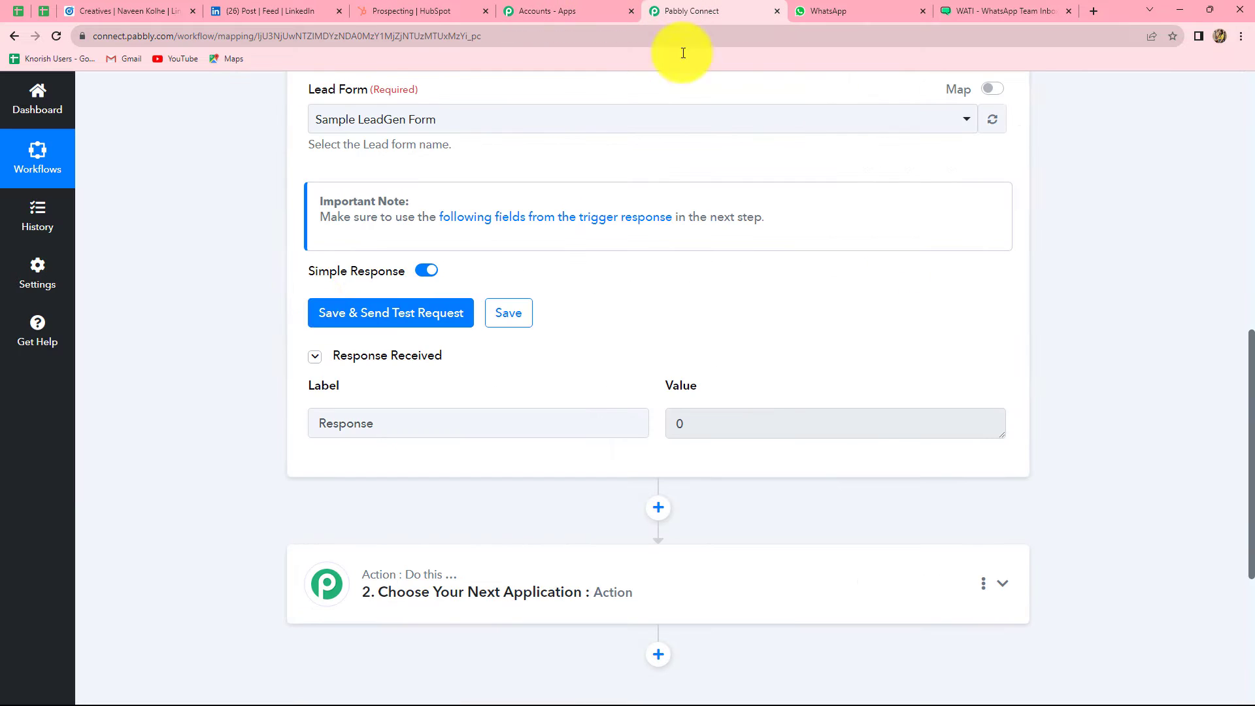
pyautogui.click(383, 320)
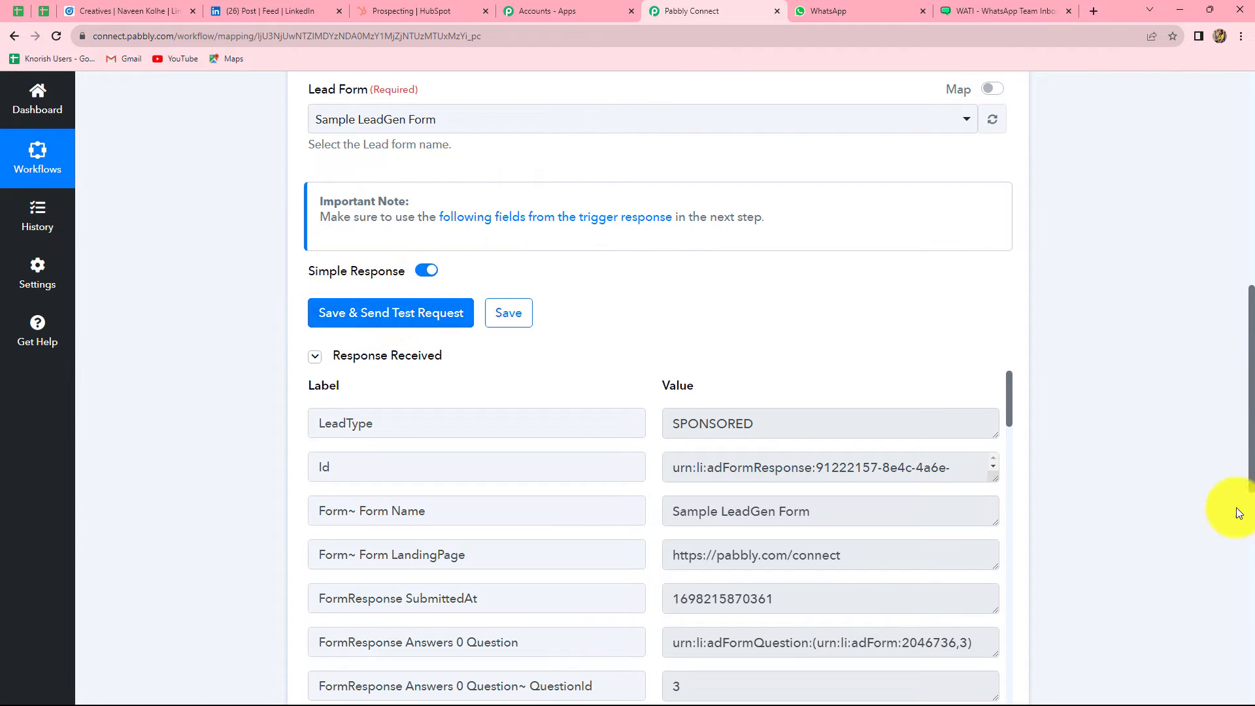
pyautogui.scroll(-3, 1218, 502)
pyautogui.scroll(-5, 841, 425)
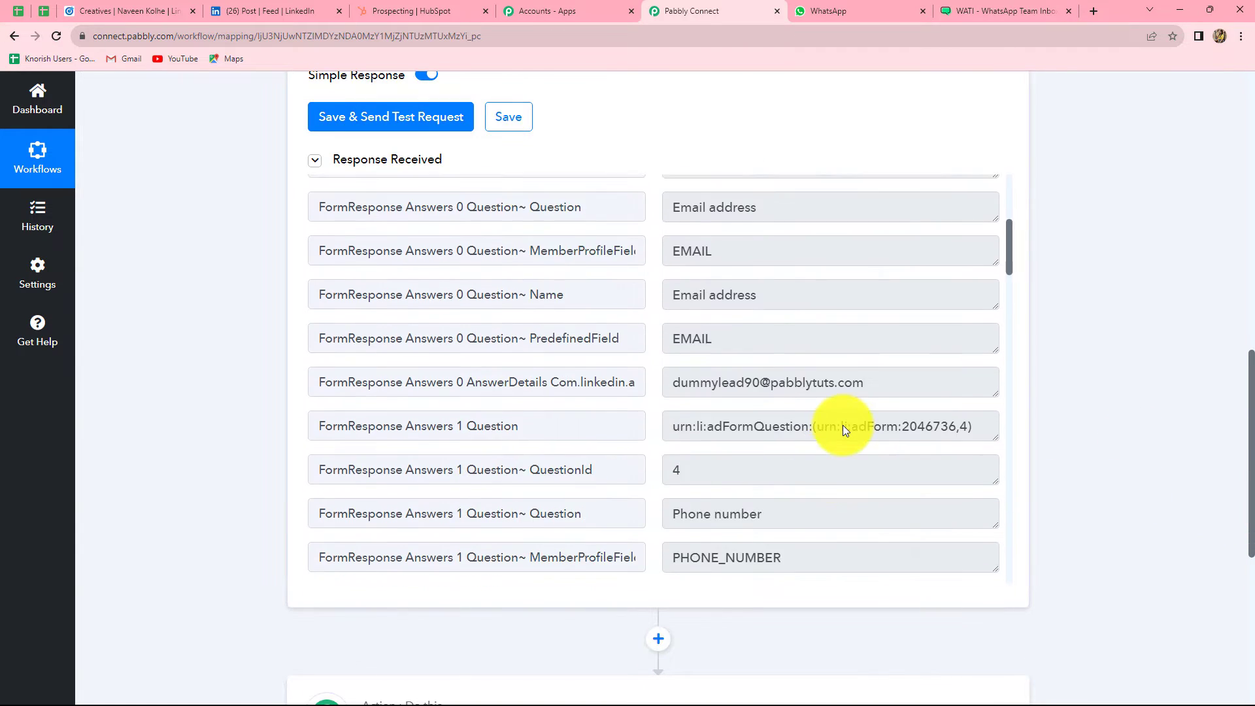
pyautogui.scroll(5, 842, 425)
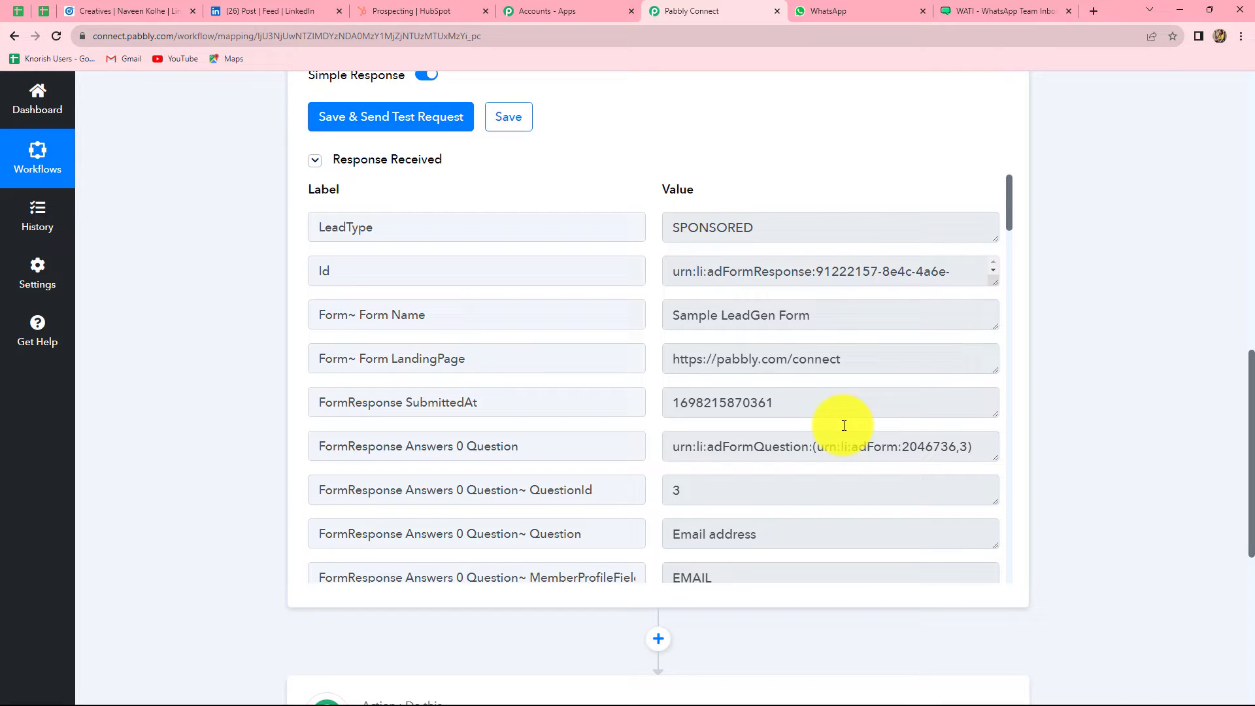
pyautogui.scroll(-5, 843, 426)
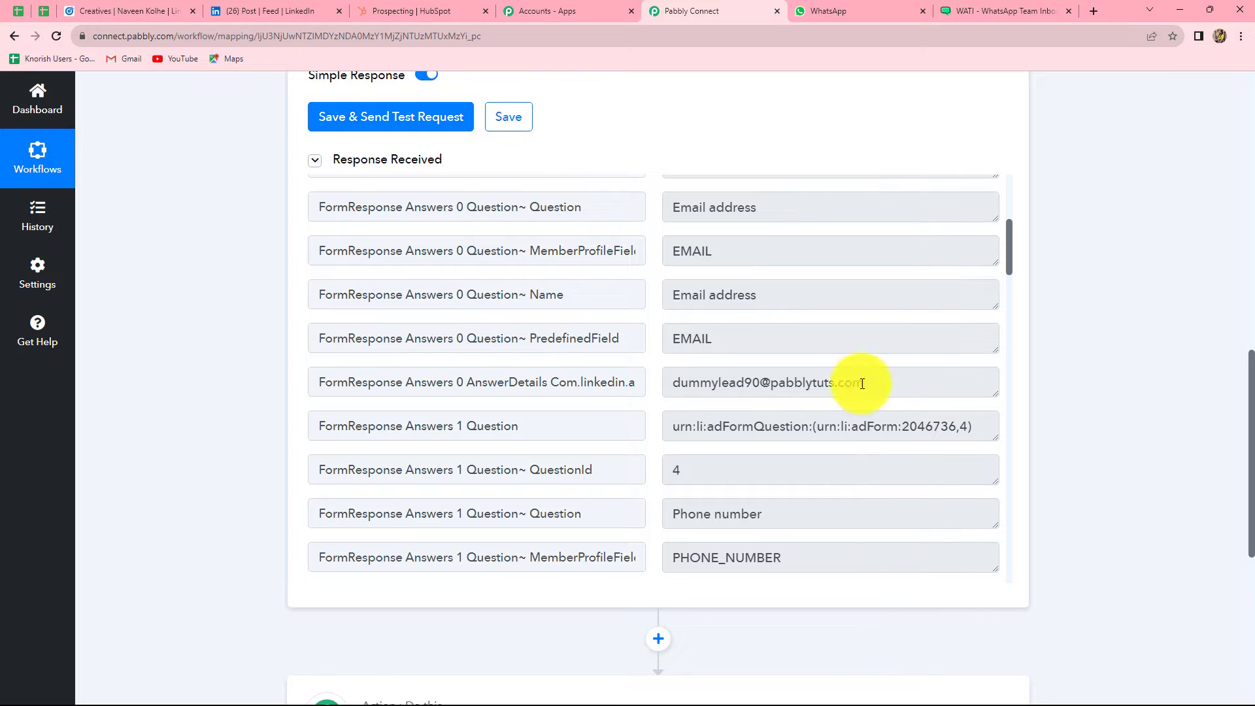
pyautogui.scroll(-5, 715, 473)
pyautogui.scroll(4, 715, 473)
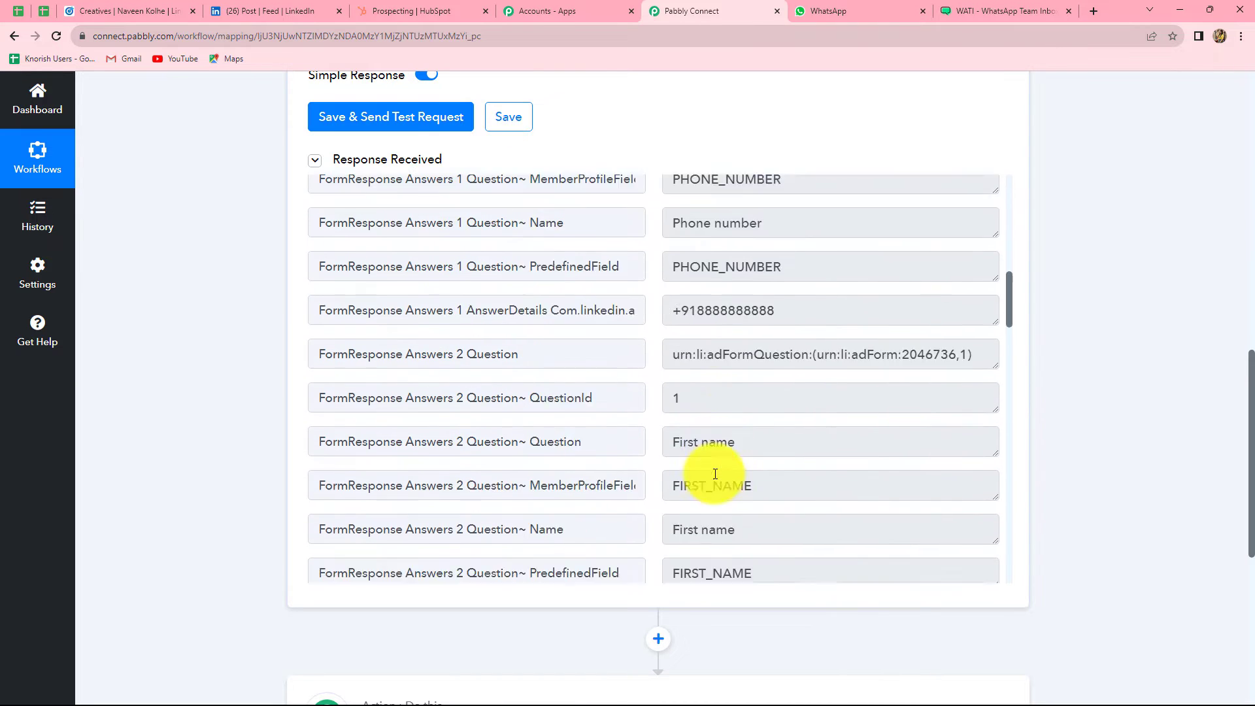
pyautogui.scroll(1, 715, 473)
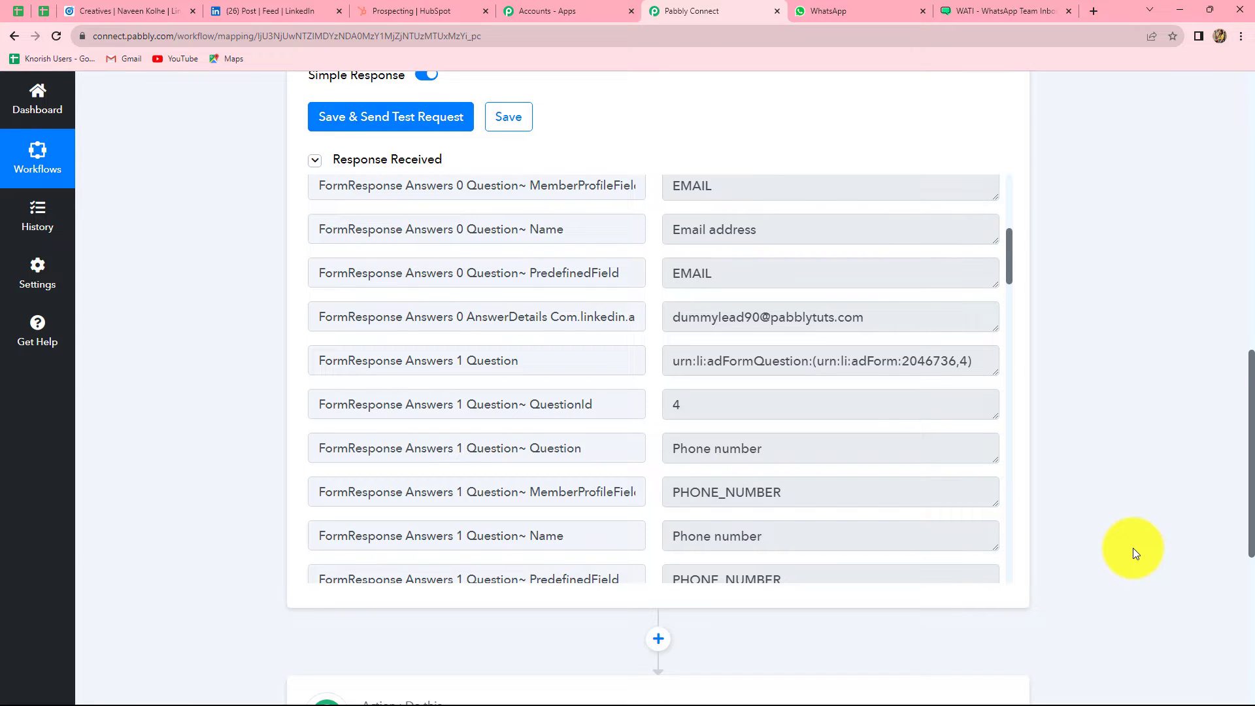
# Step: Glance at the HubSpot account and set the workflow's second step in Pabbly Connect to HubSpot CRM with the Create a Contact event
pyautogui.click(432, 14)
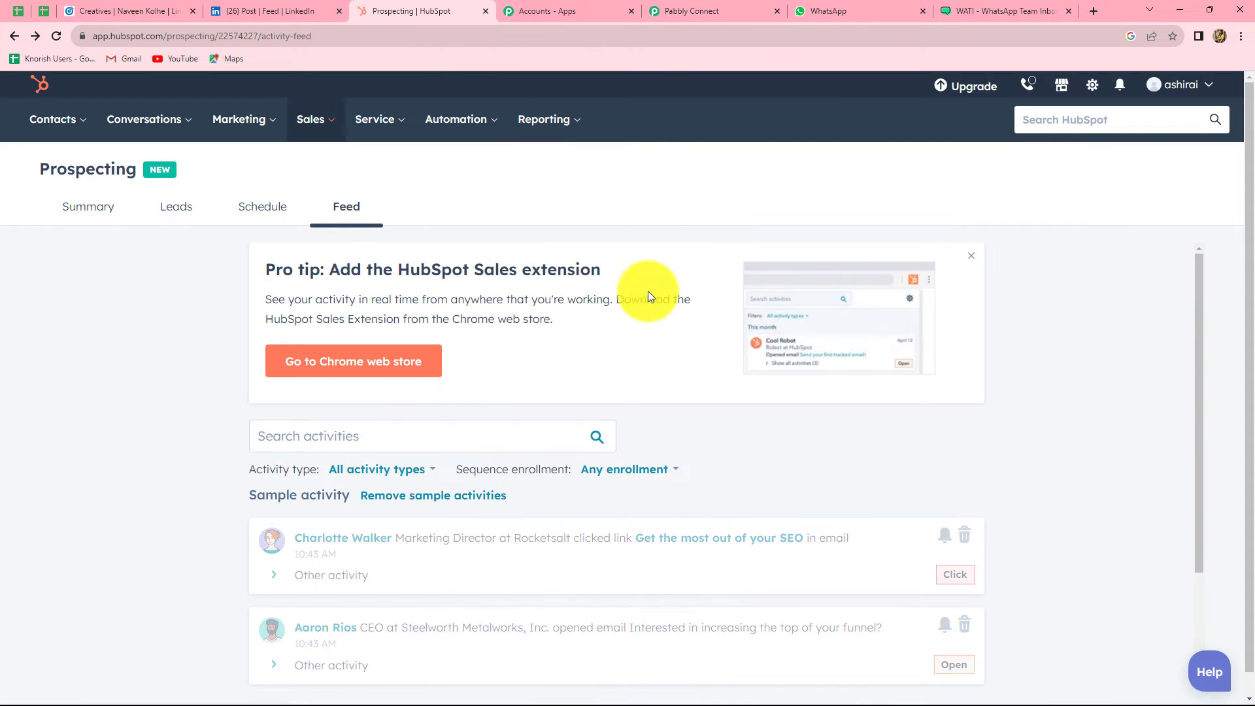
pyautogui.click(686, 11)
pyautogui.scroll(-7, 1085, 350)
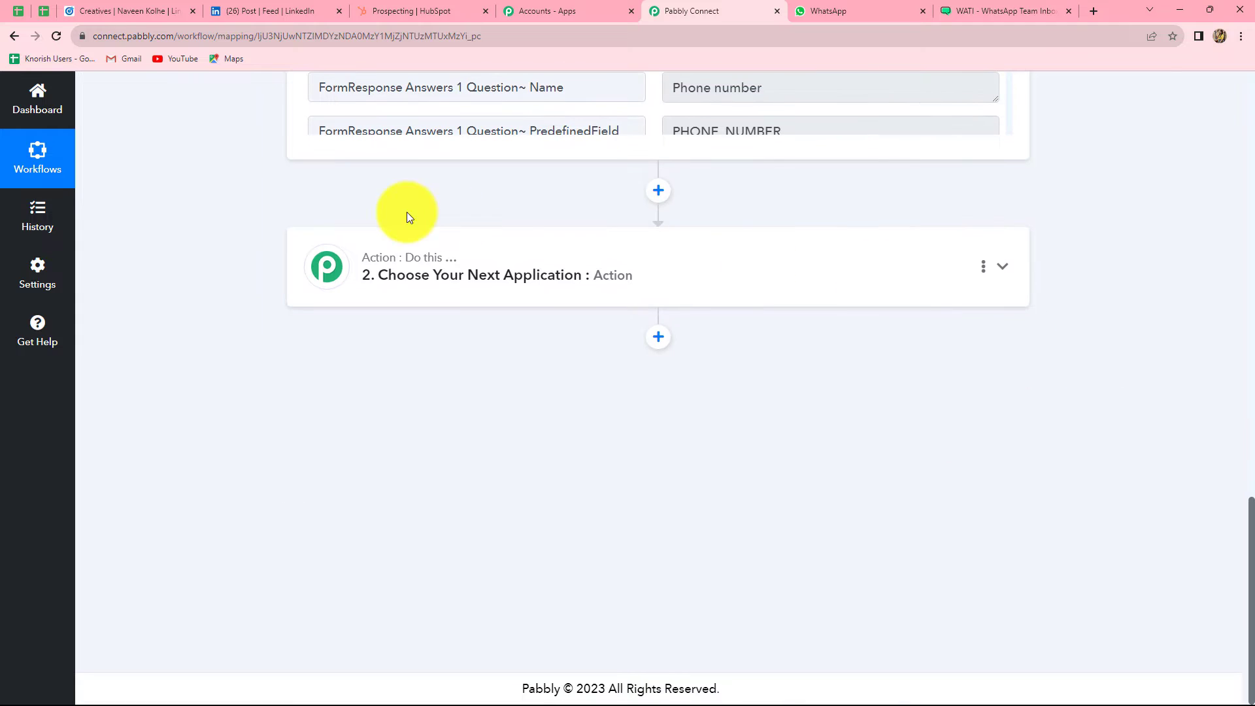
pyautogui.click(406, 272)
pyautogui.click(343, 354)
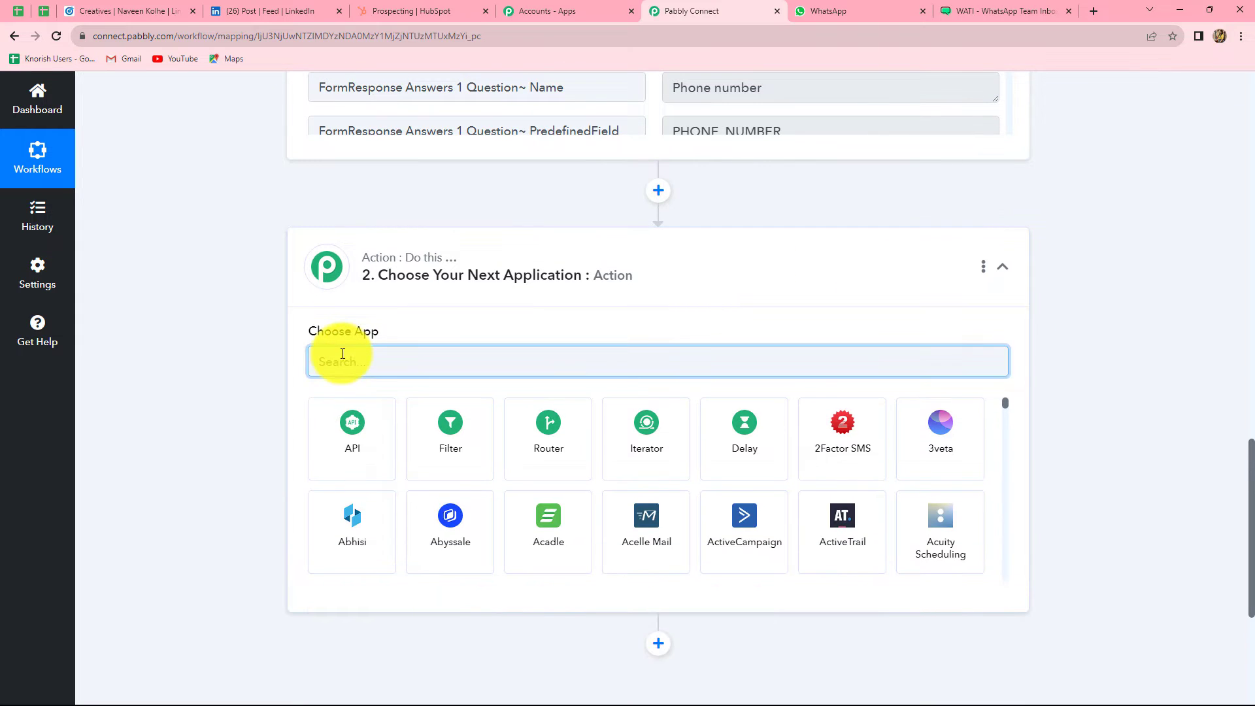
pyautogui.write('Hub')
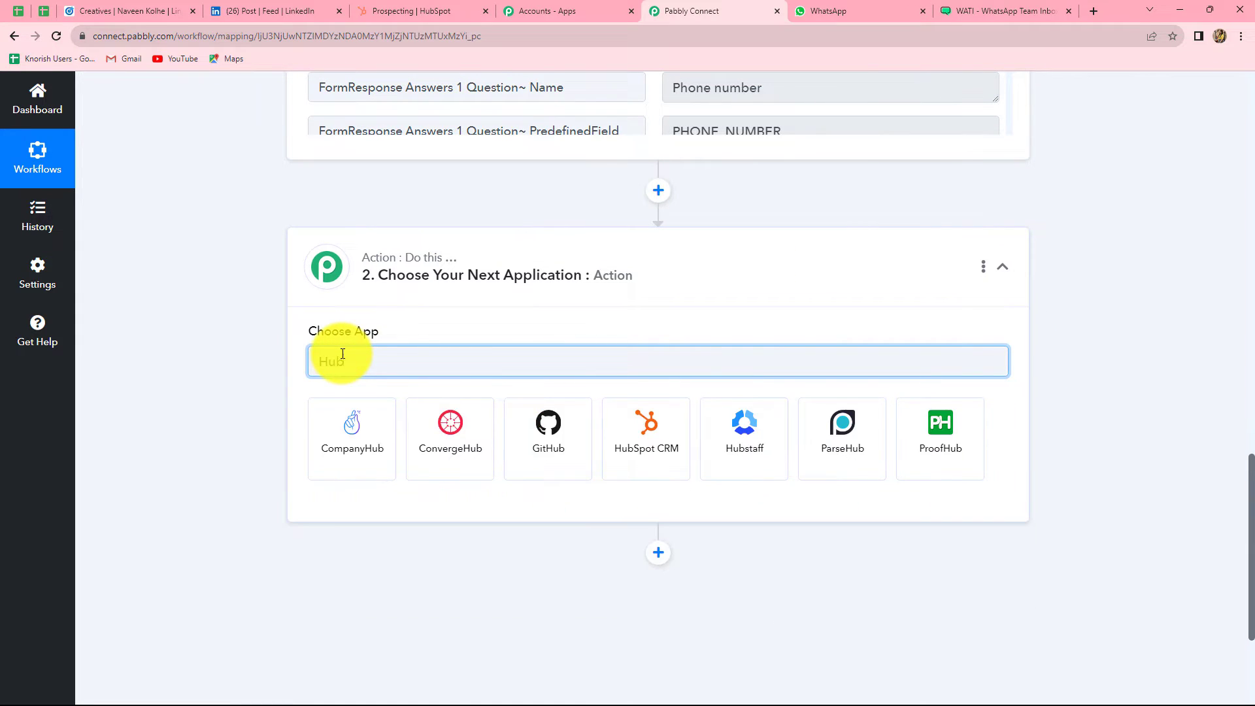
pyautogui.click(621, 449)
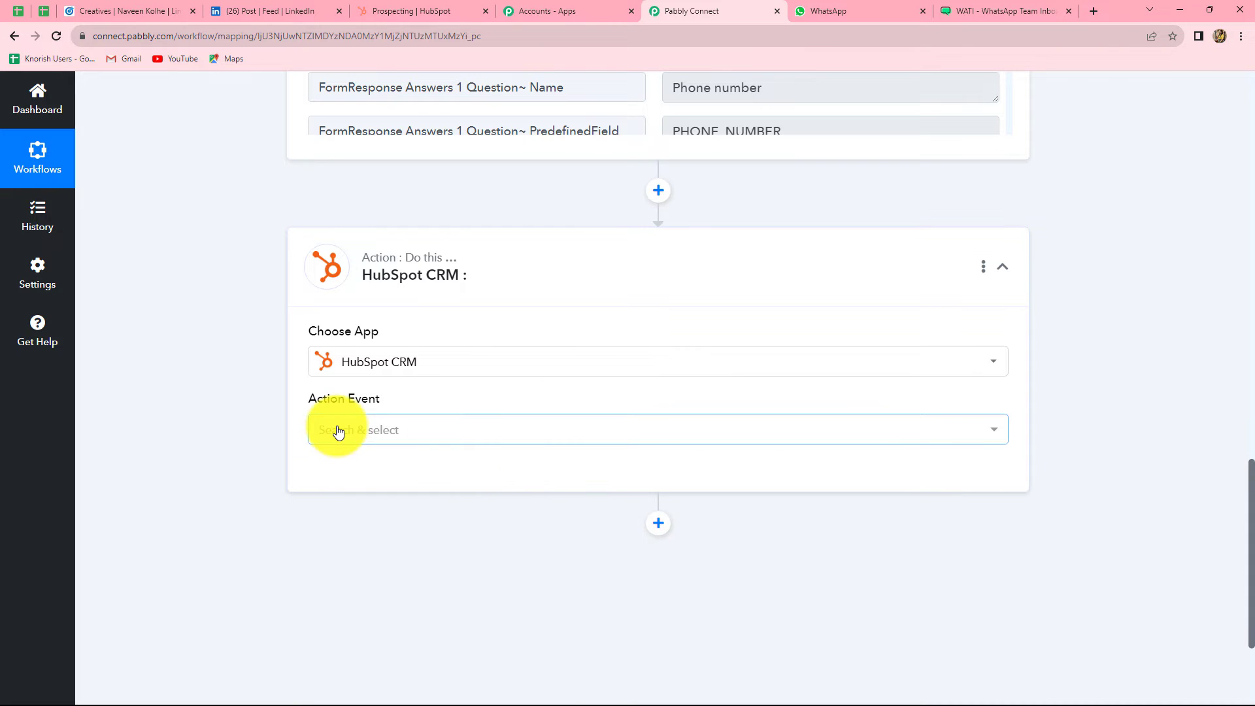
pyautogui.click(338, 431)
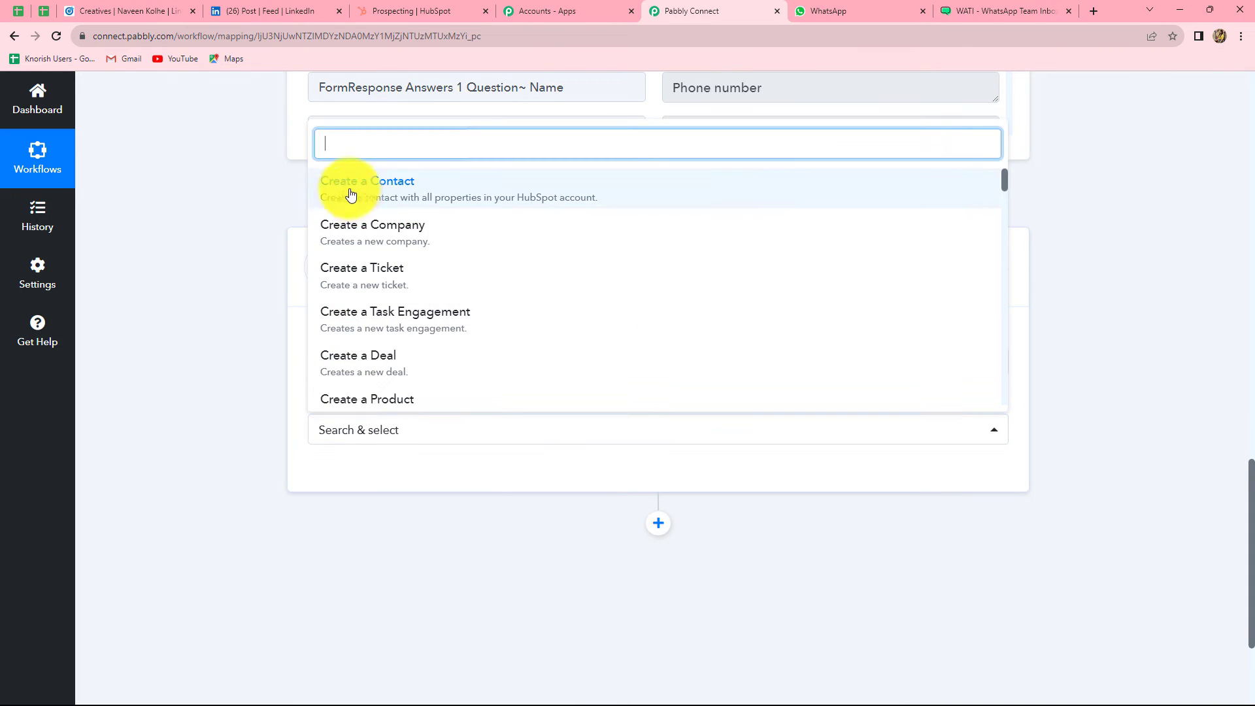
pyautogui.click(414, 196)
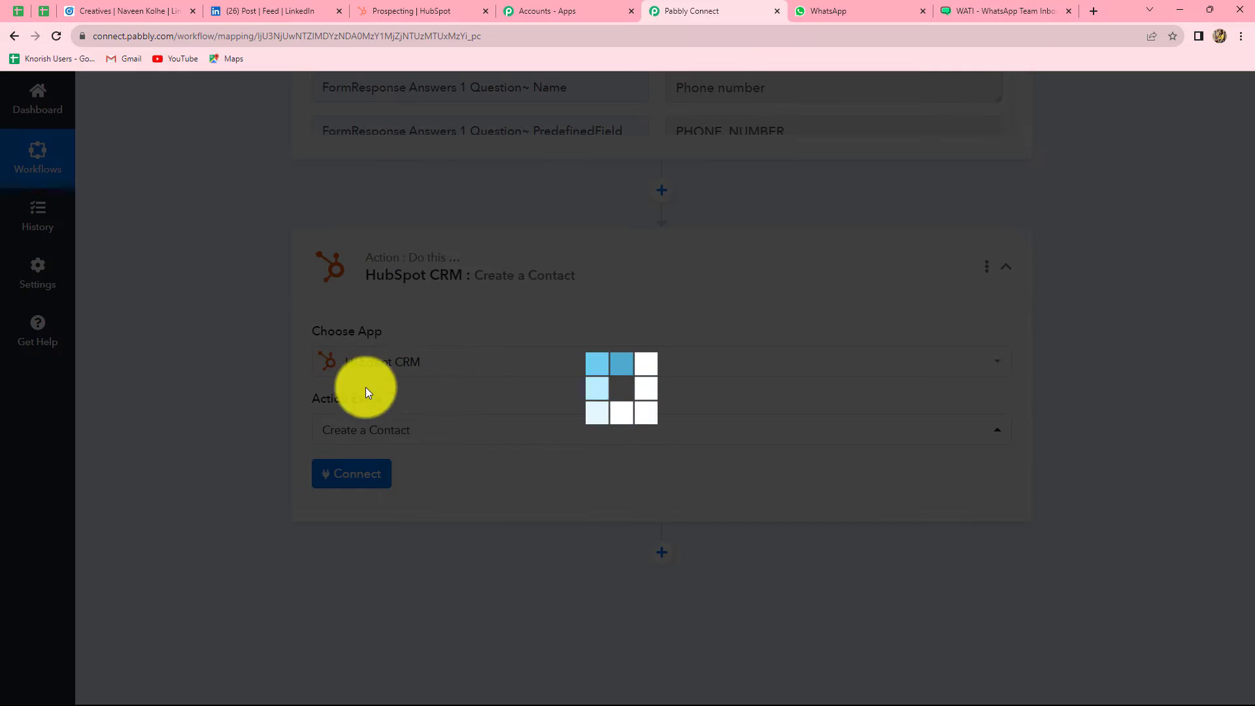
# Step: Connect the Create a Contact action to HubSpot CRM through a new connection
pyautogui.click(352, 468)
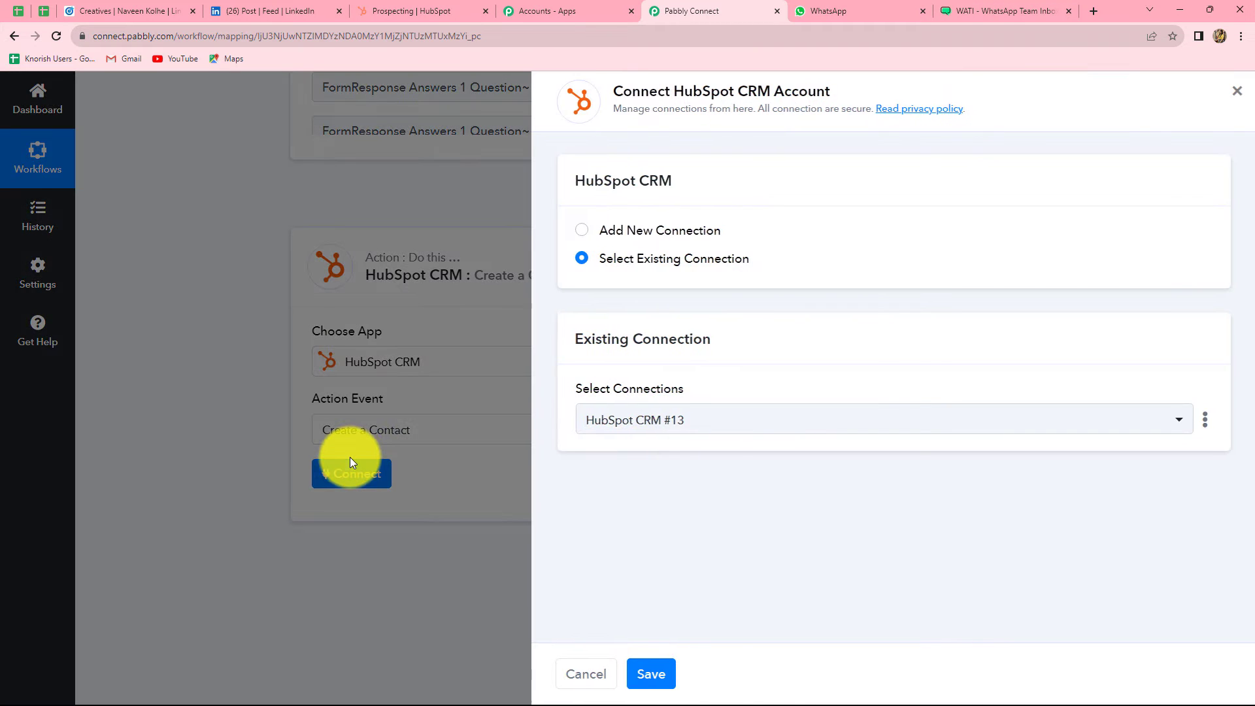
pyautogui.click(579, 231)
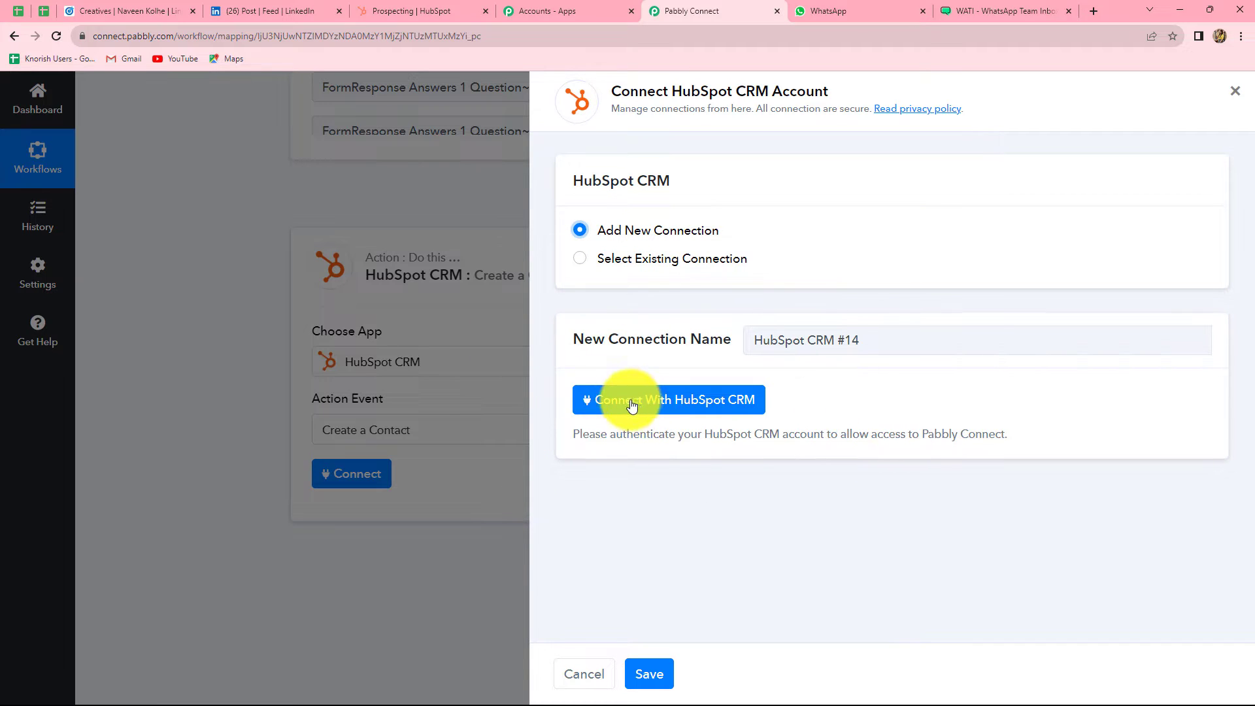
pyautogui.click(607, 414)
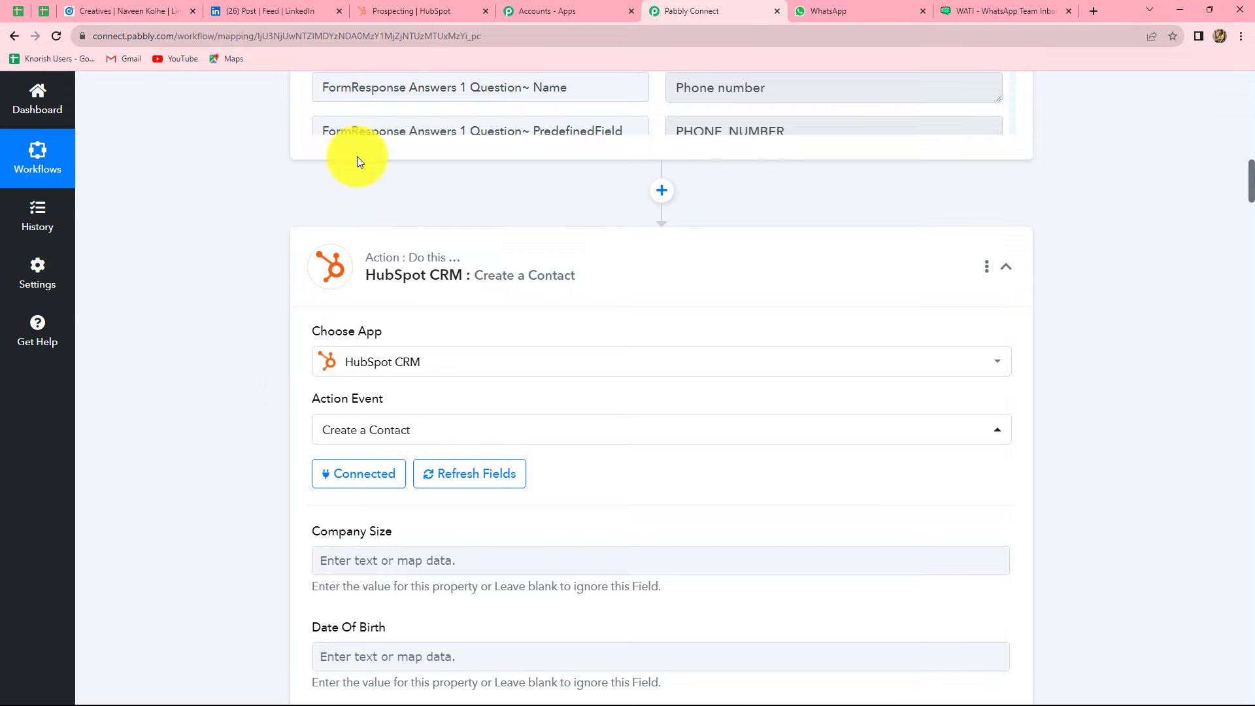
# Step: Glance at the HubSpot account, return to Pabbly Connect and look over the lead's received answers and the Create a Contact fields
pyautogui.click(394, 10)
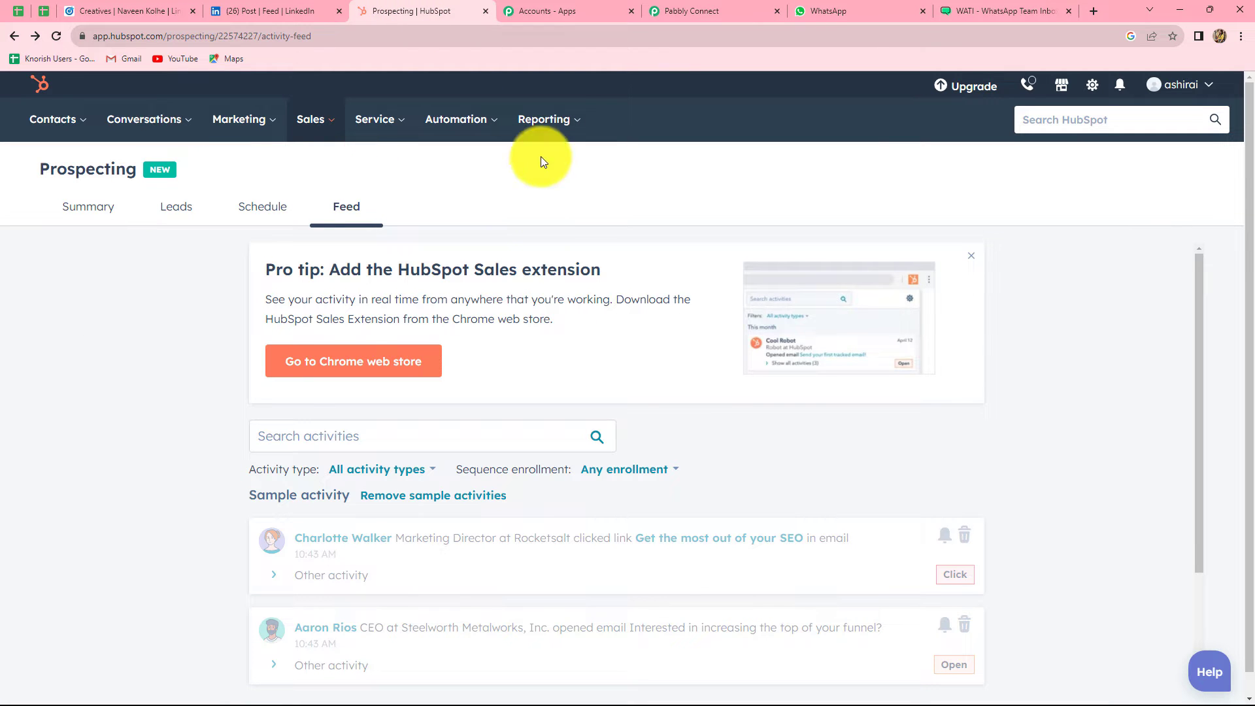
pyautogui.click(687, 13)
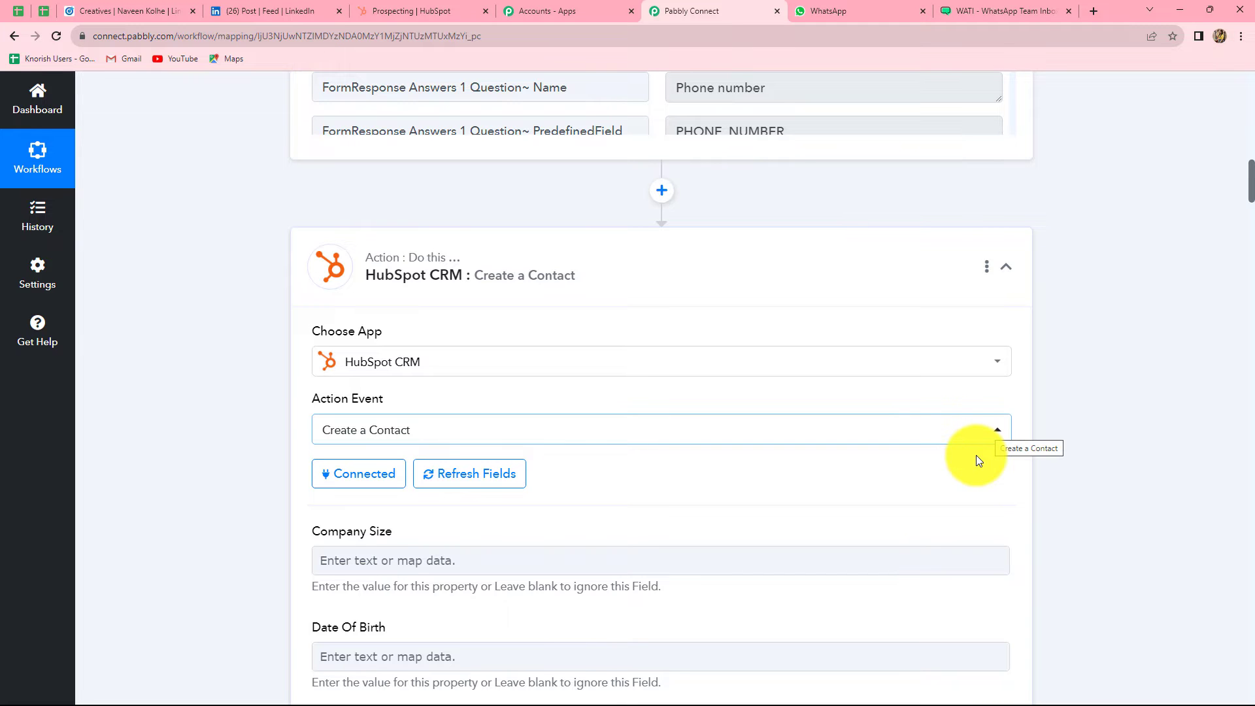
pyautogui.scroll(-15, 975, 455)
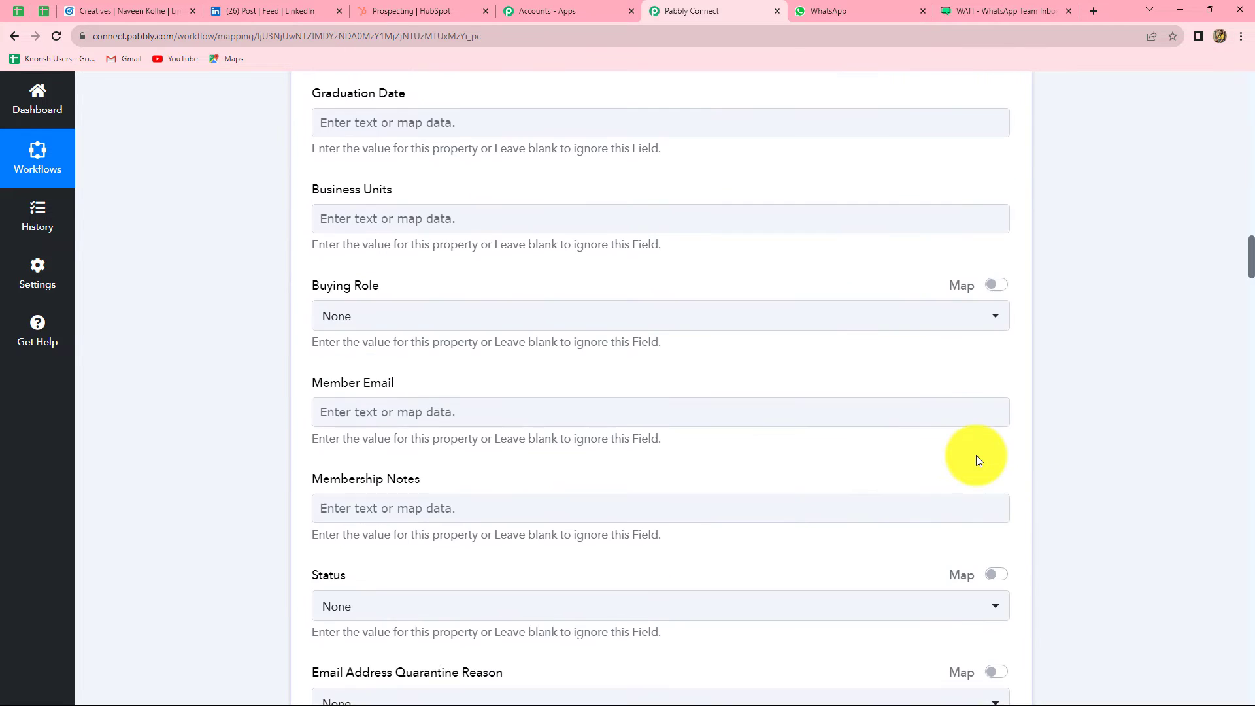
pyautogui.scroll(12, 616, 555)
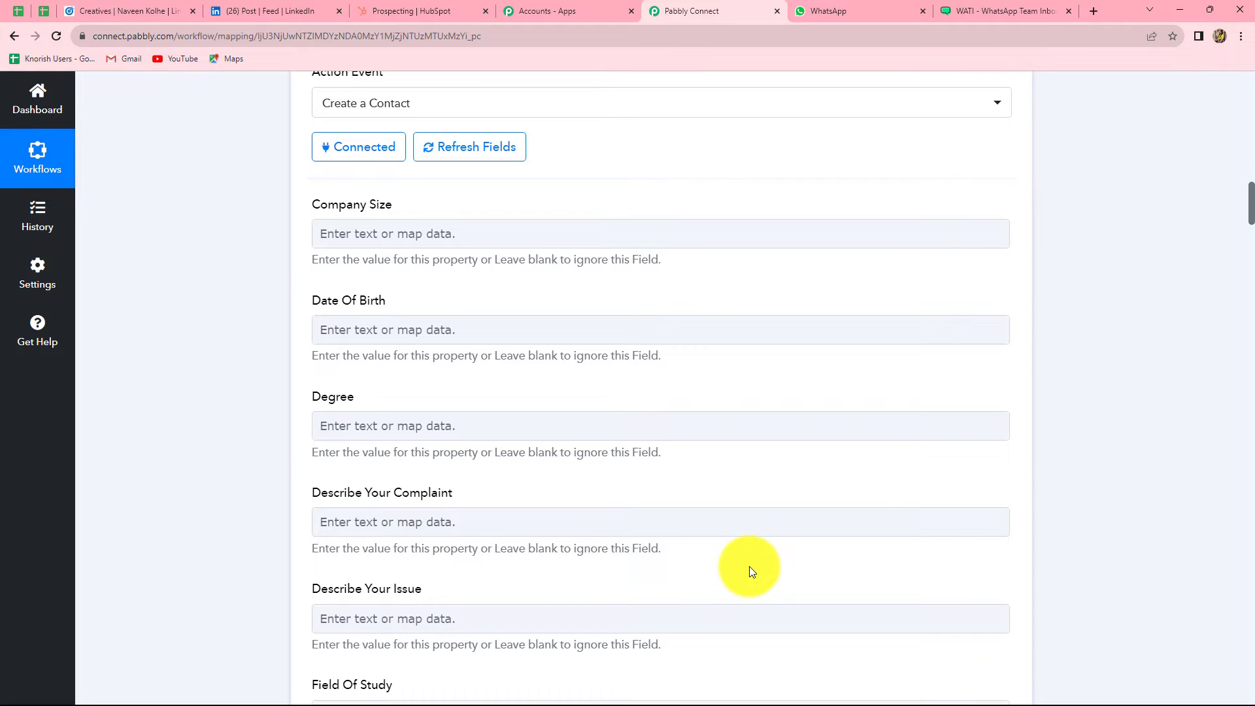
pyautogui.scroll(15, 749, 566)
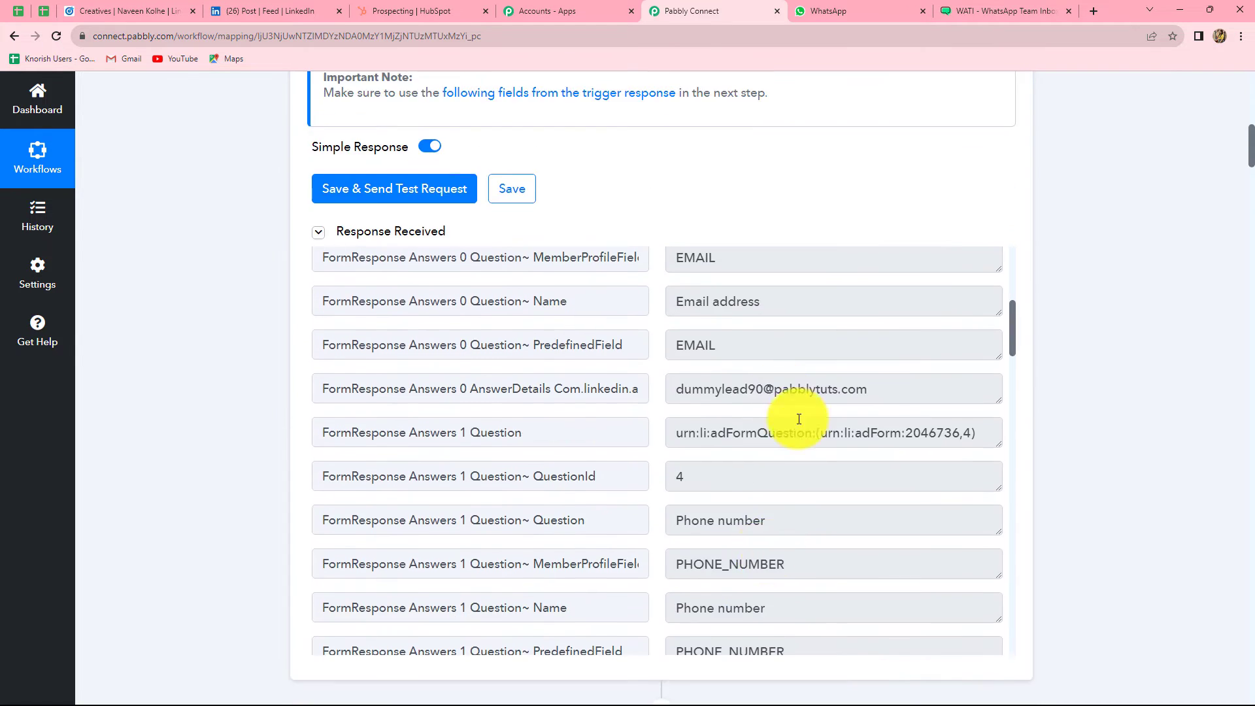
pyautogui.scroll(-15, 1143, 464)
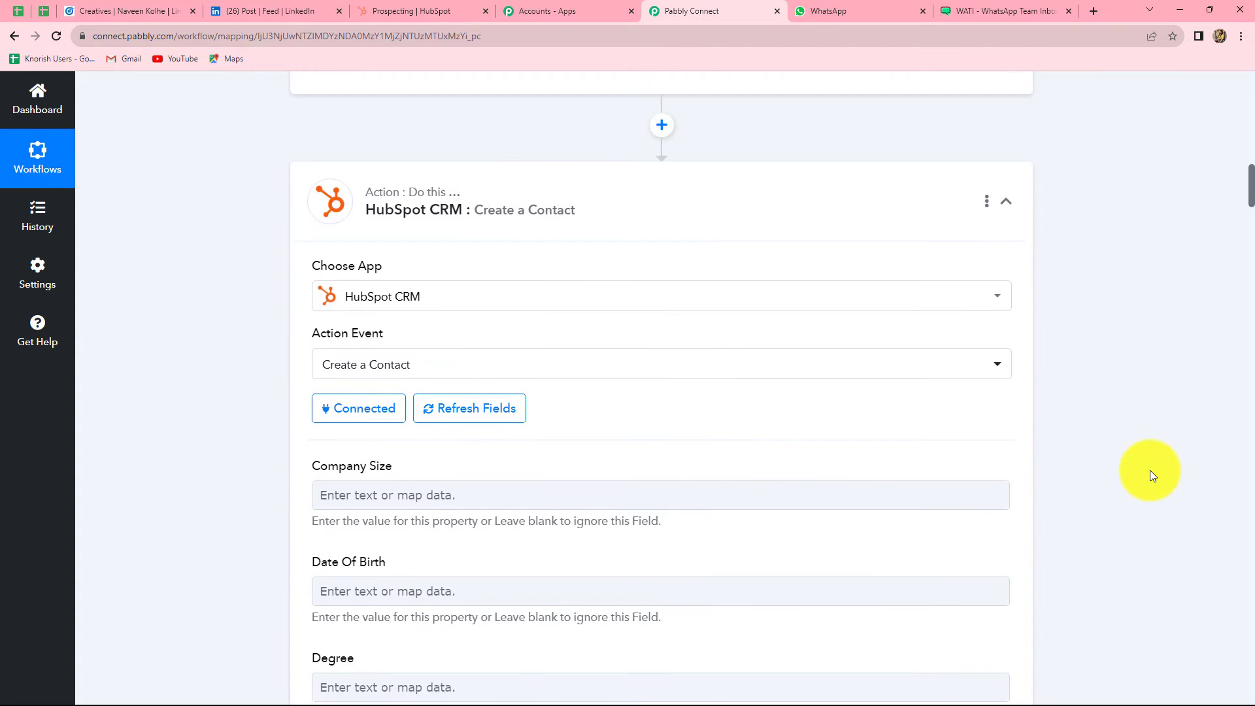
pyautogui.scroll(-15, 692, 487)
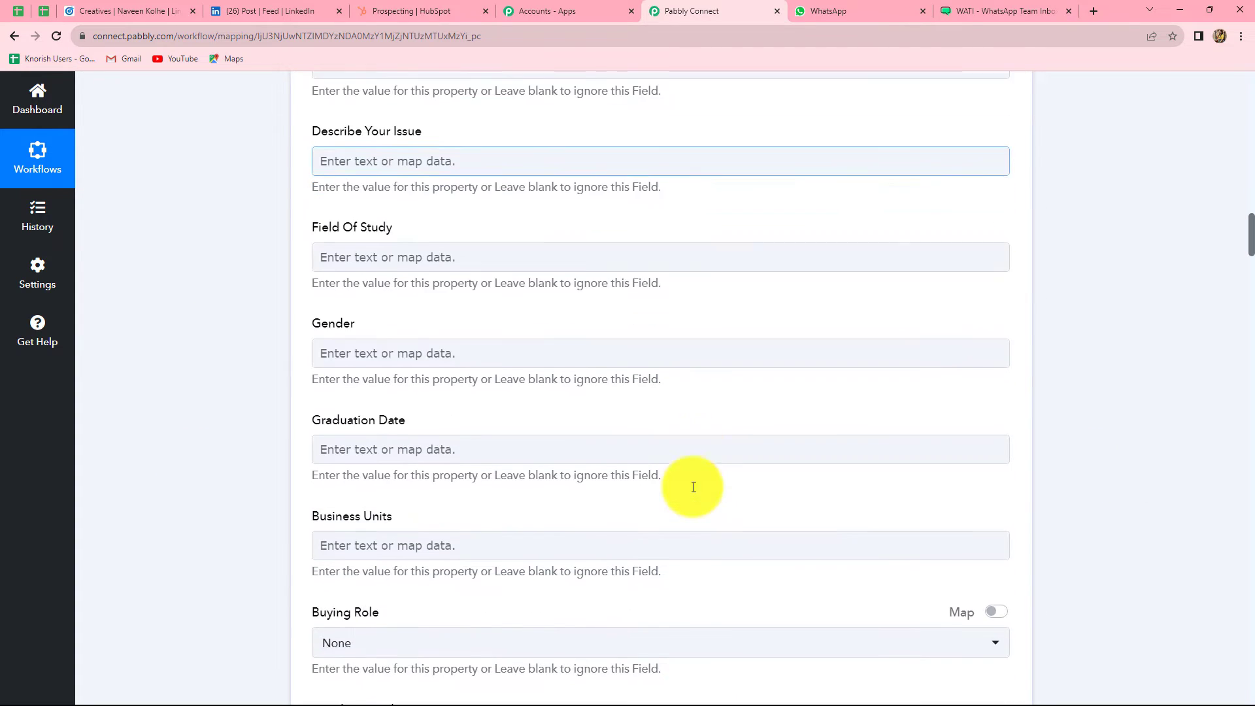
pyautogui.scroll(-8, 693, 487)
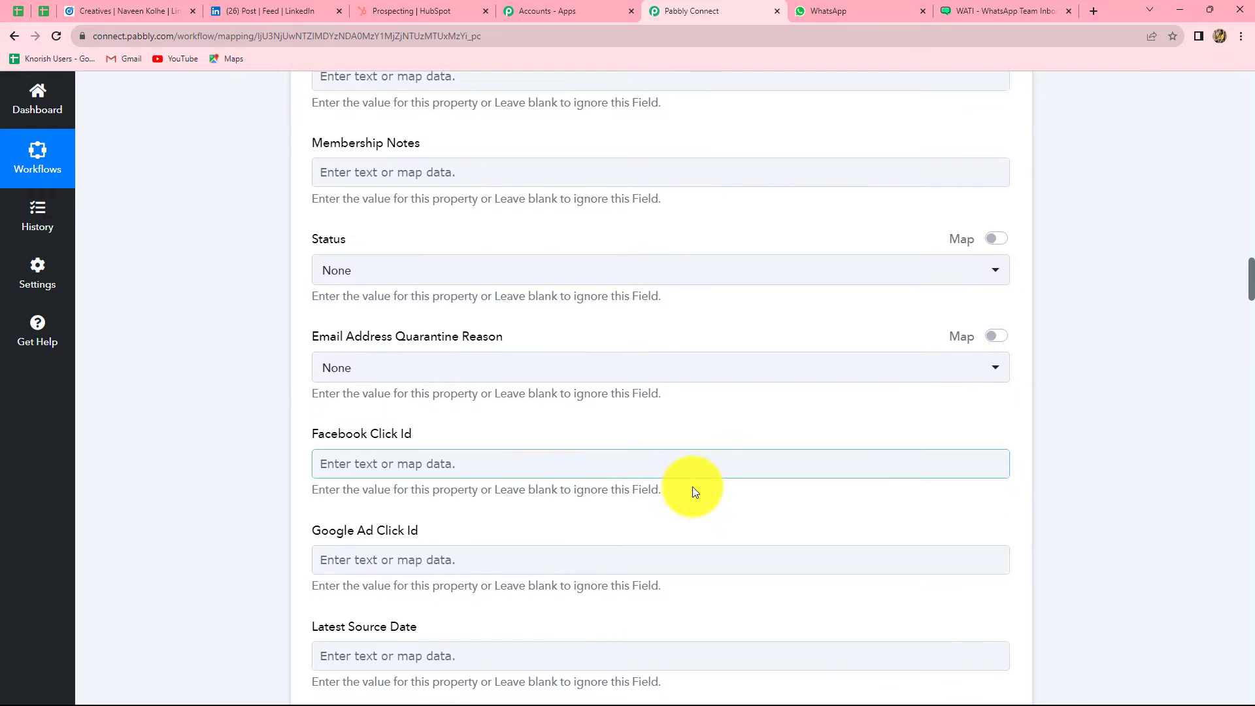
pyautogui.scroll(-18, 692, 486)
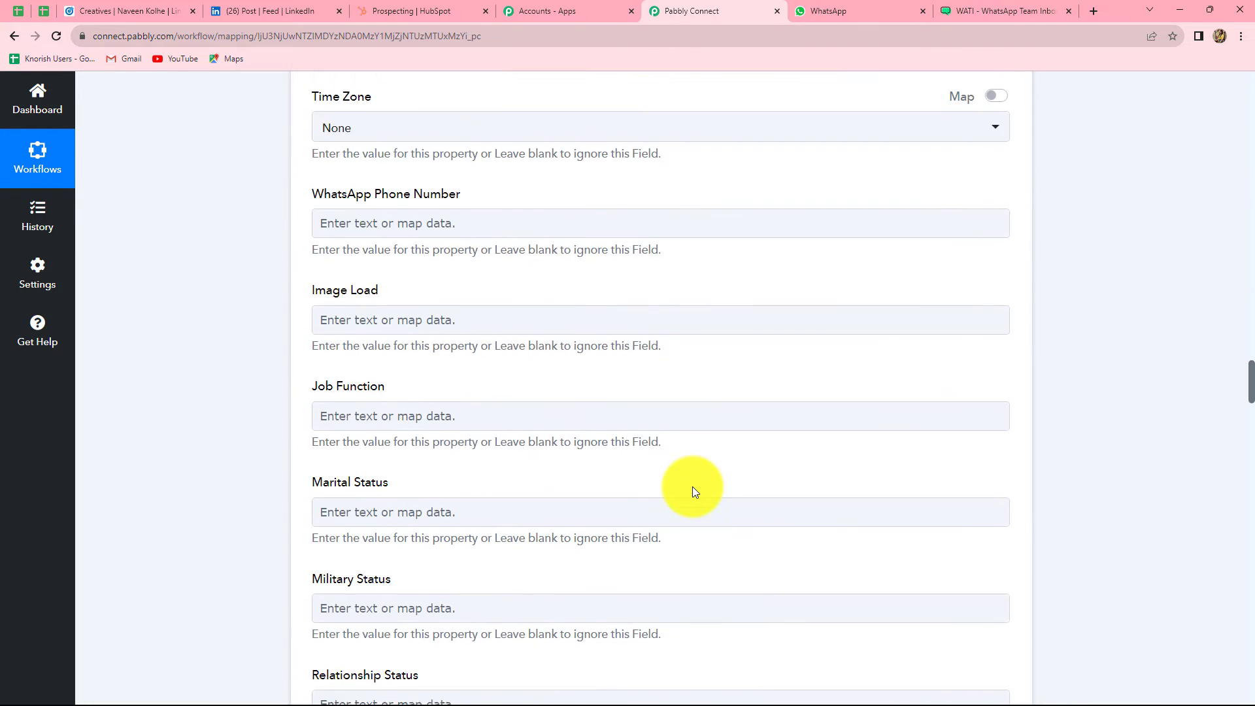
pyautogui.scroll(-5, 694, 492)
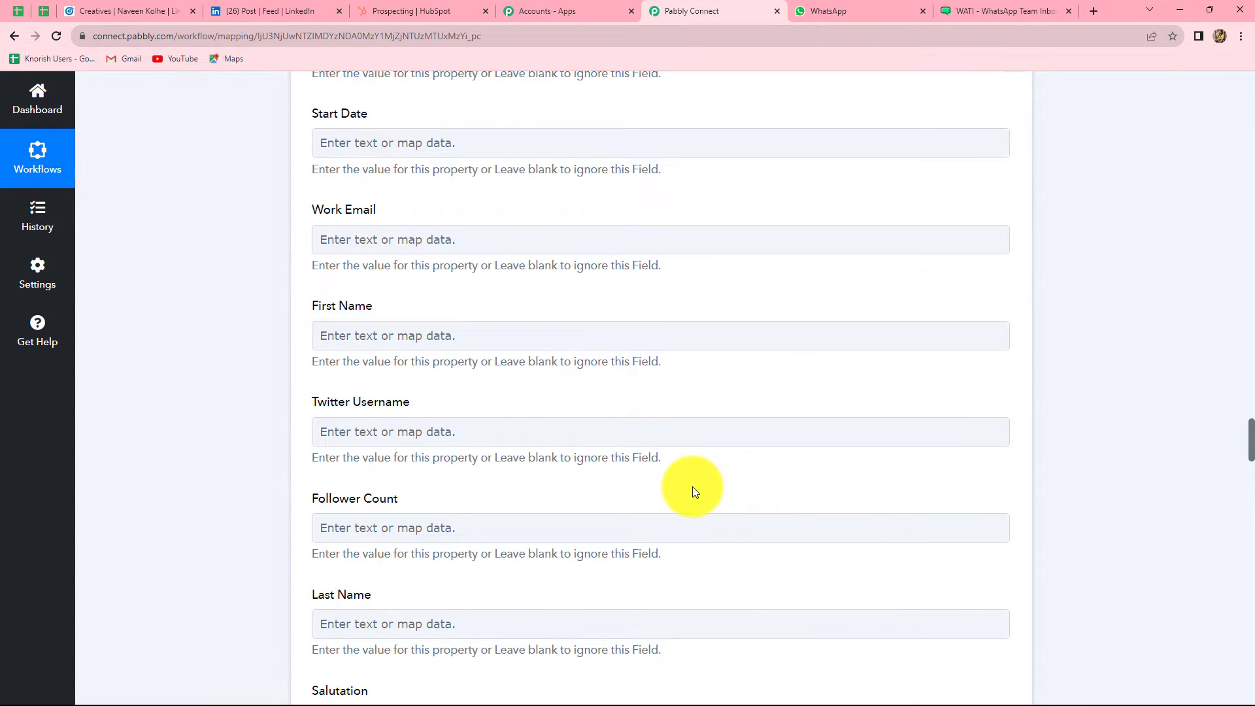
pyautogui.scroll(-9, 692, 489)
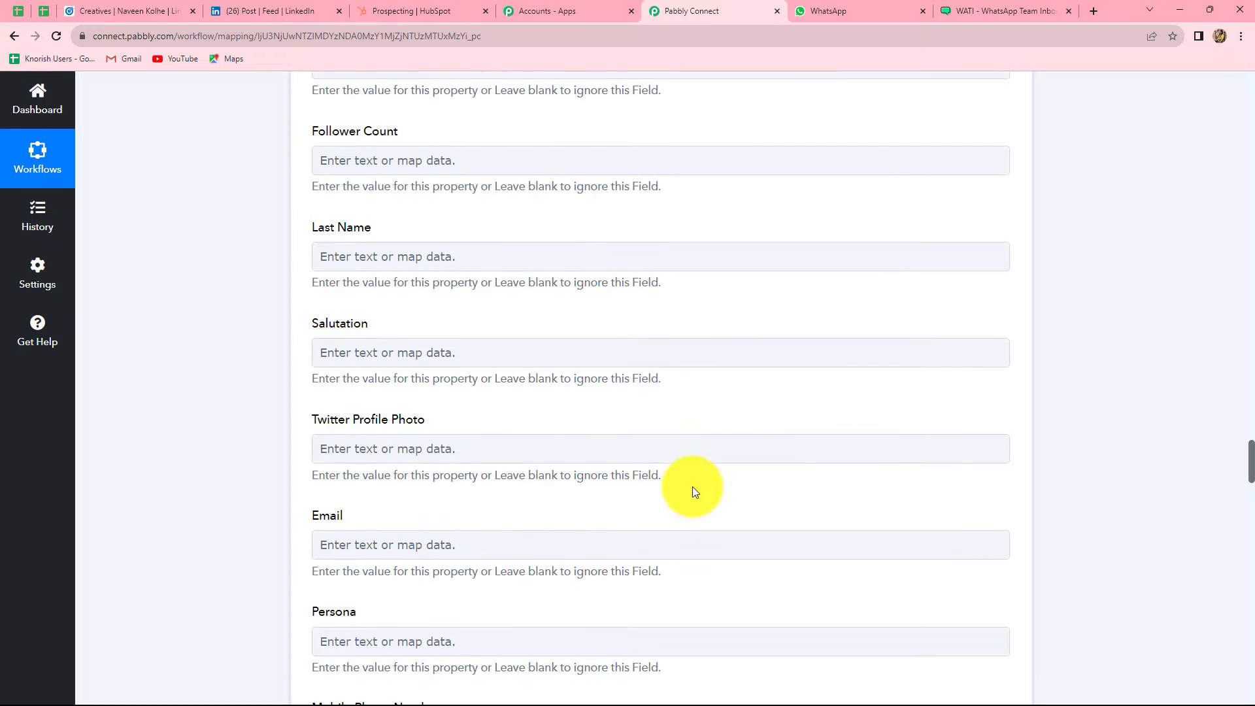
# Step: Map the contact's First Name field to the Question Answers First Name value from the LinkedIn lead response, searching for "First"
pyautogui.scroll(8, 692, 489)
pyautogui.click(378, 275)
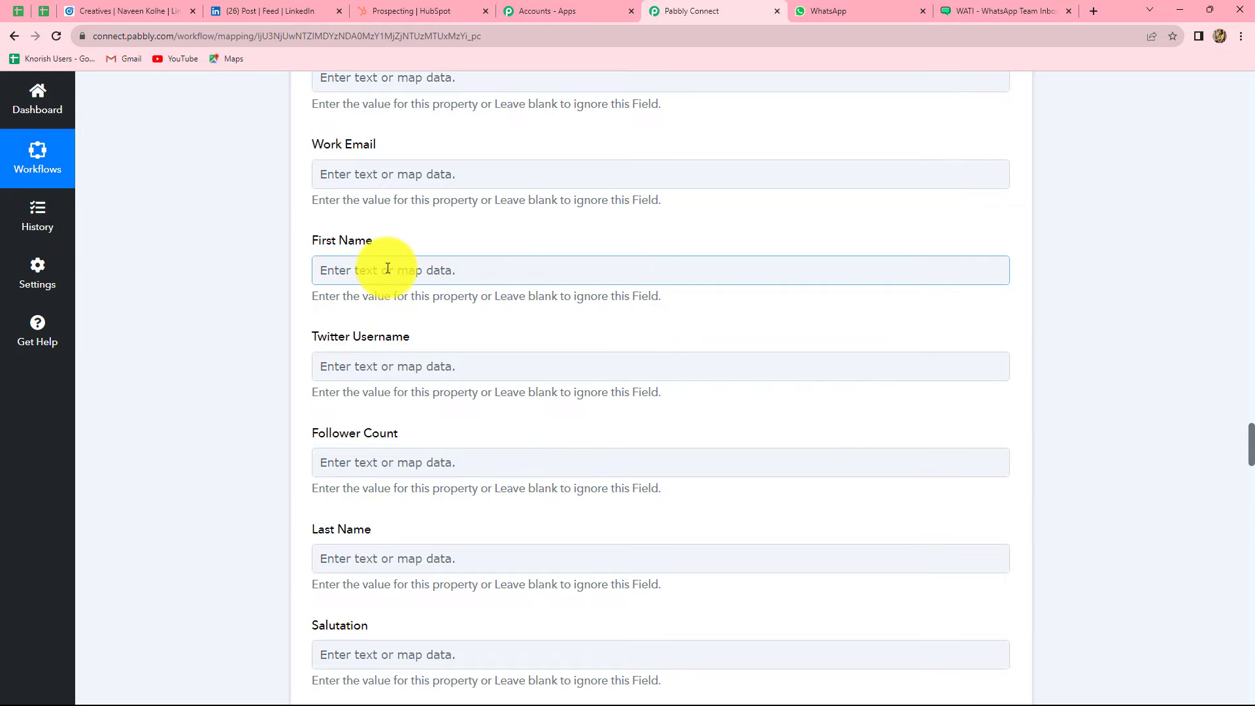
pyautogui.click(387, 268)
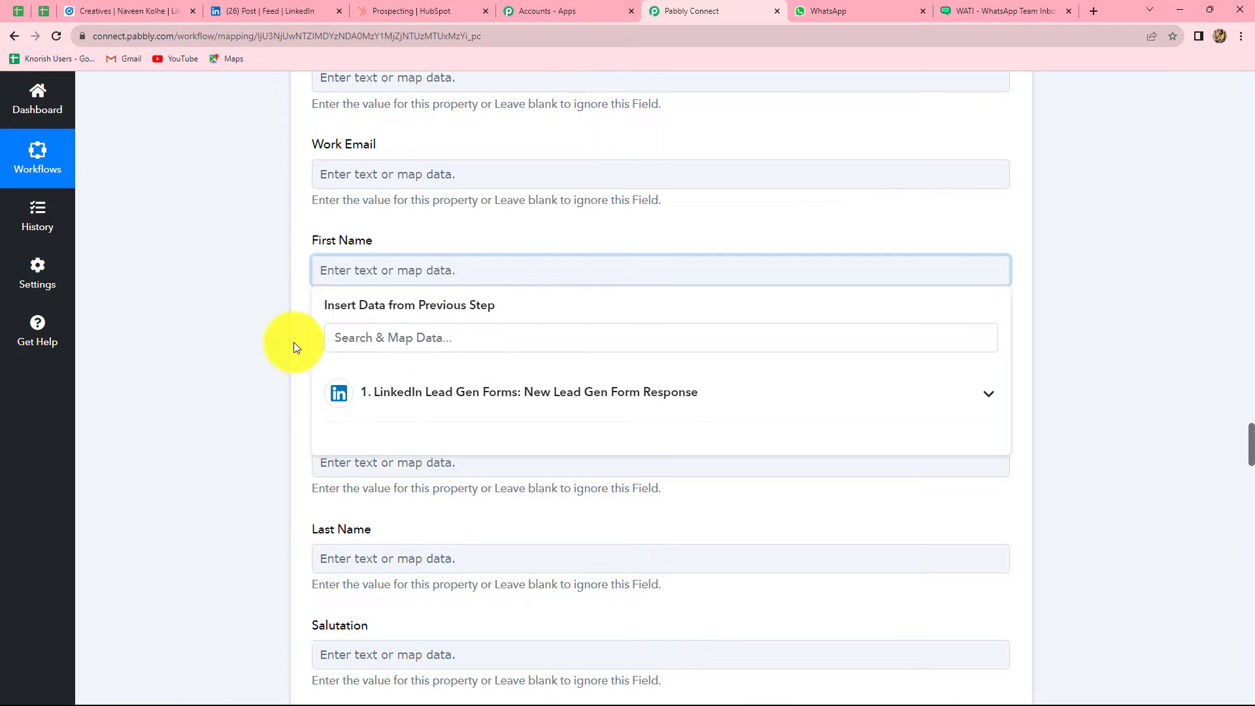
pyautogui.click(401, 395)
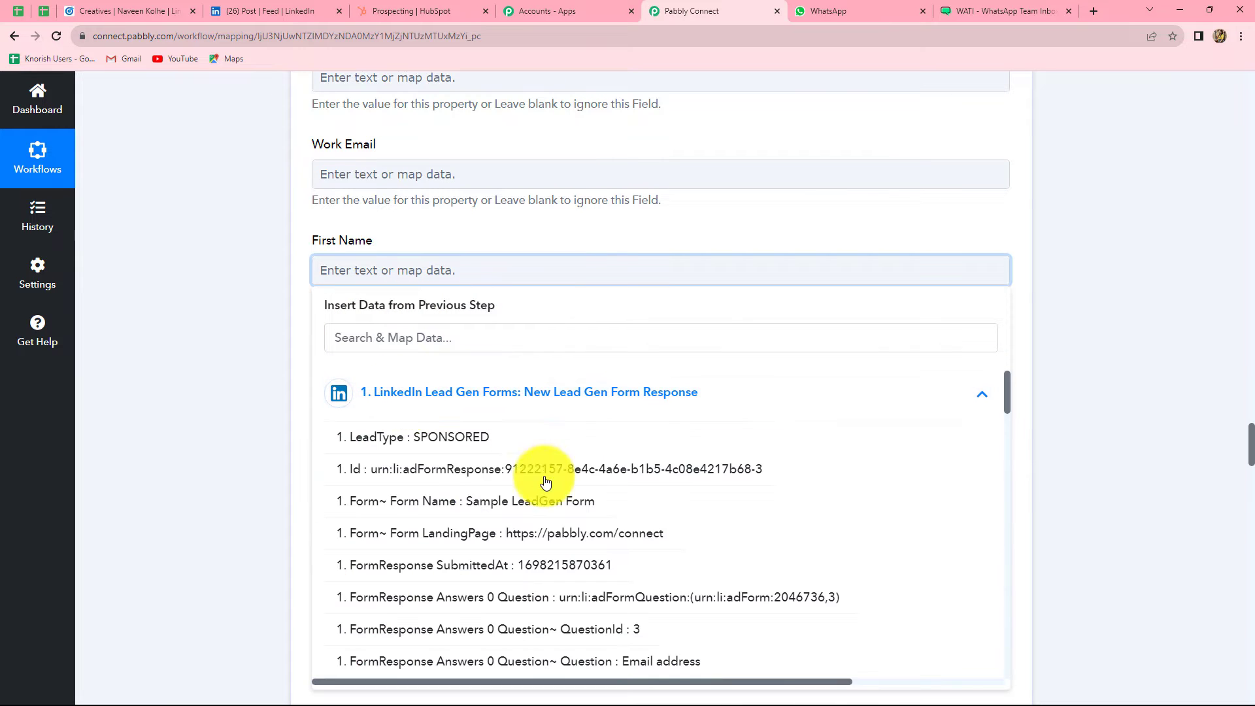
pyautogui.scroll(-12, 829, 527)
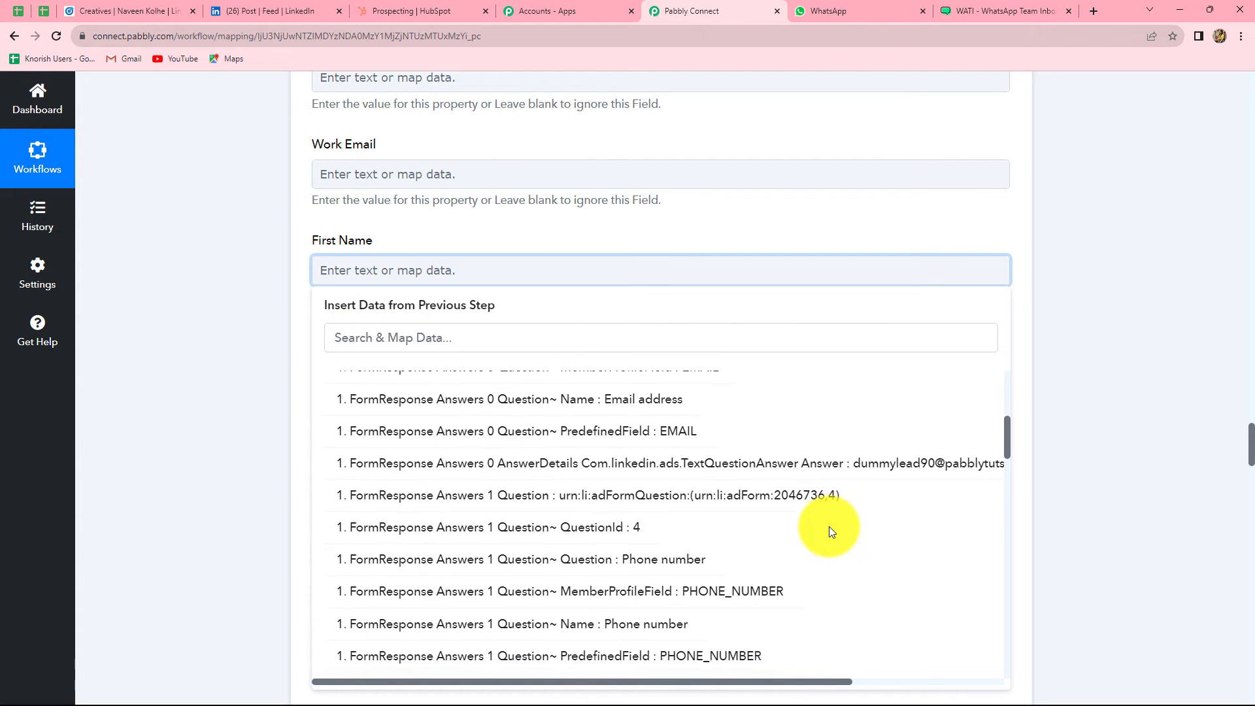
pyautogui.scroll(12, 830, 521)
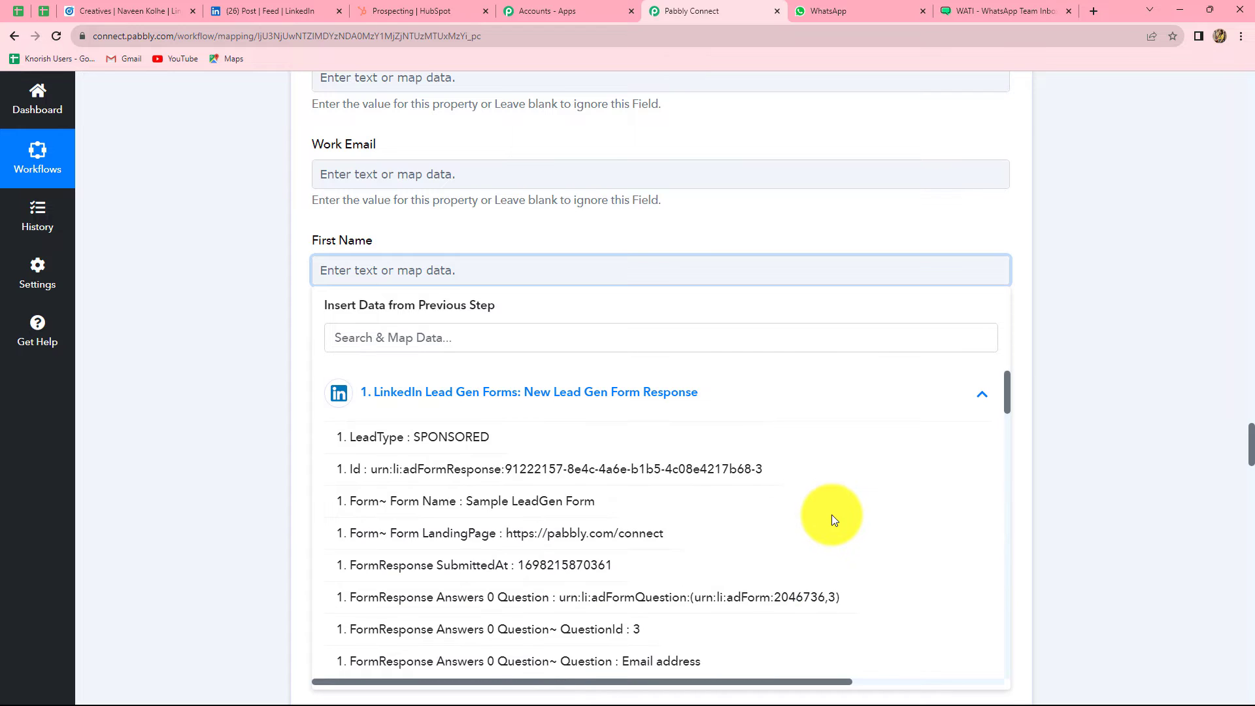
pyautogui.scroll(-15, 831, 515)
pyautogui.scroll(6, 831, 515)
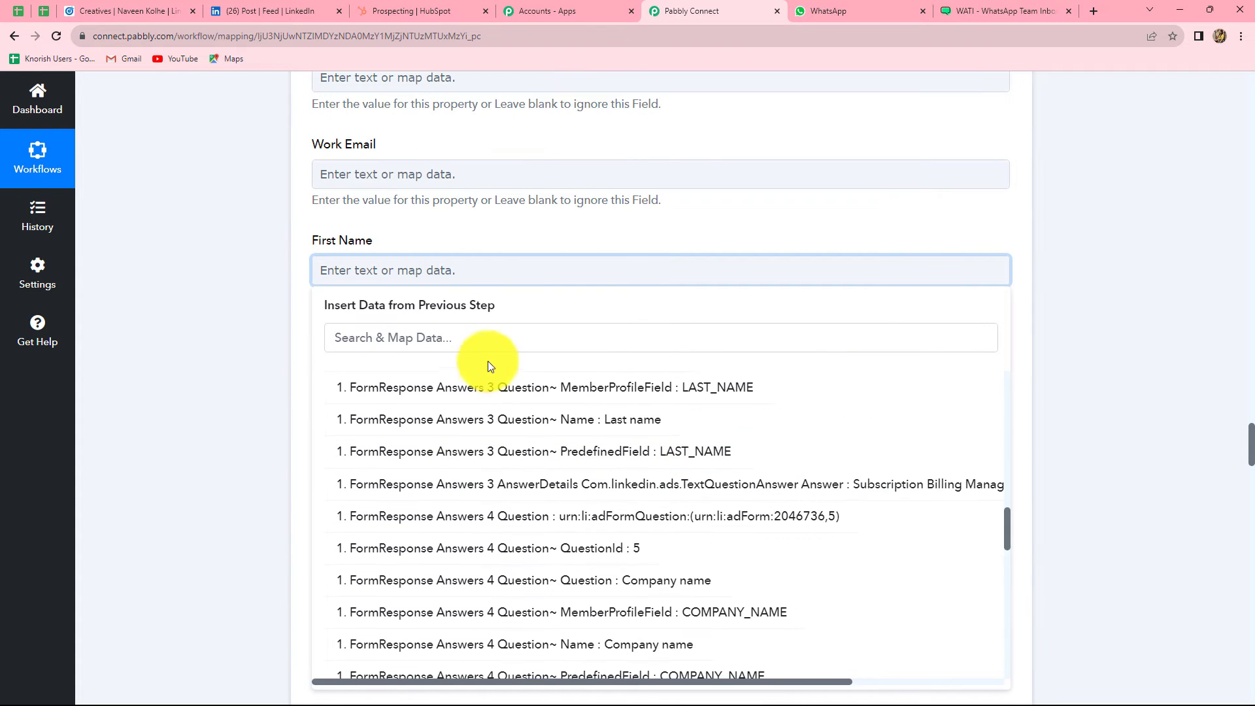
pyautogui.click(404, 343)
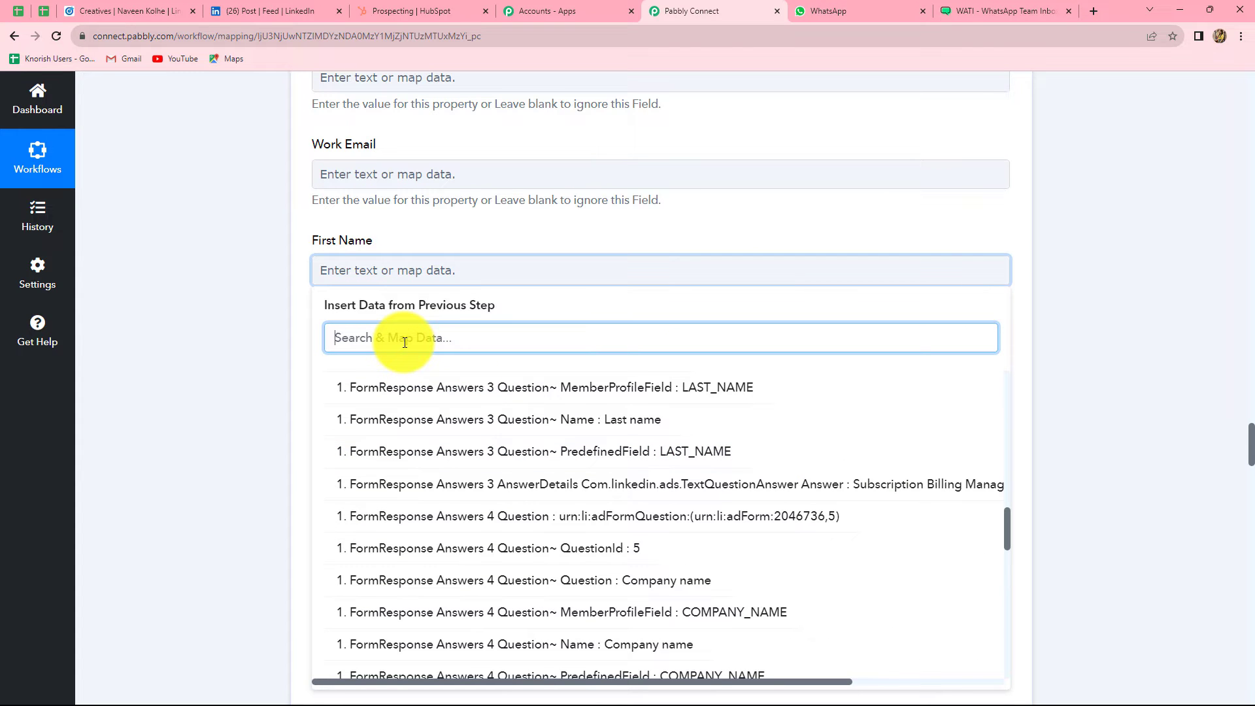
pyautogui.write('First')
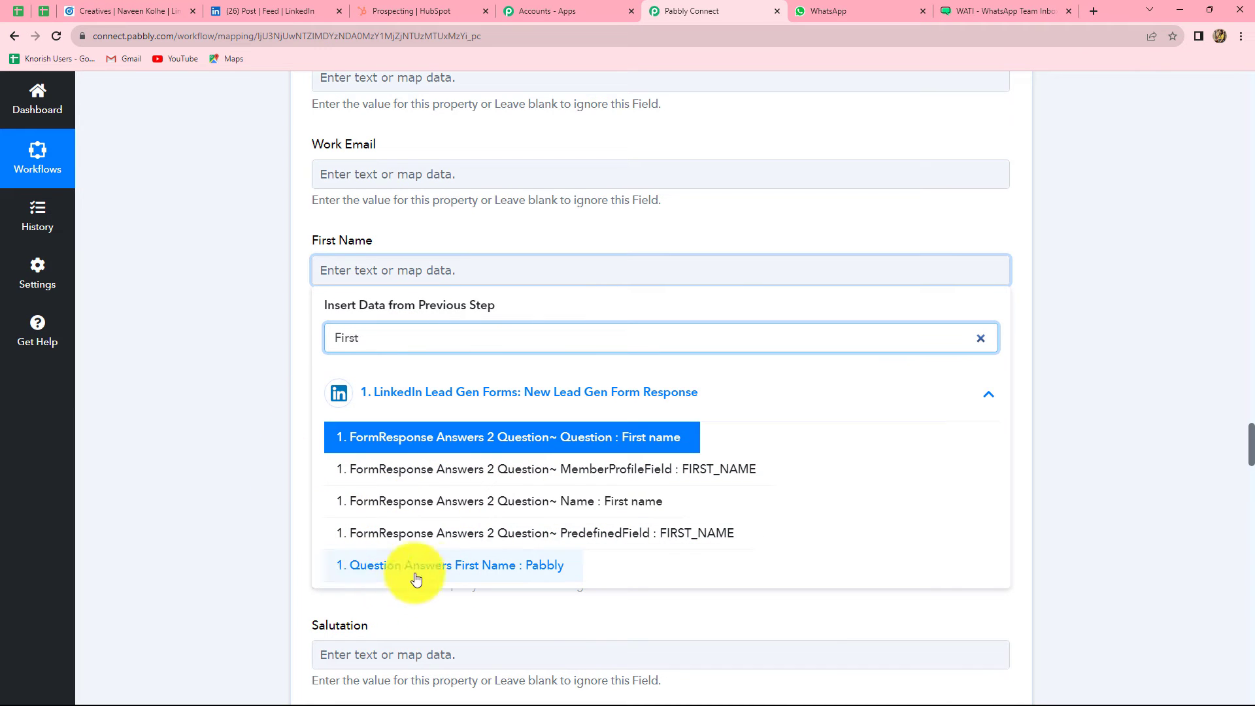
pyautogui.click(534, 566)
pyautogui.click(1137, 366)
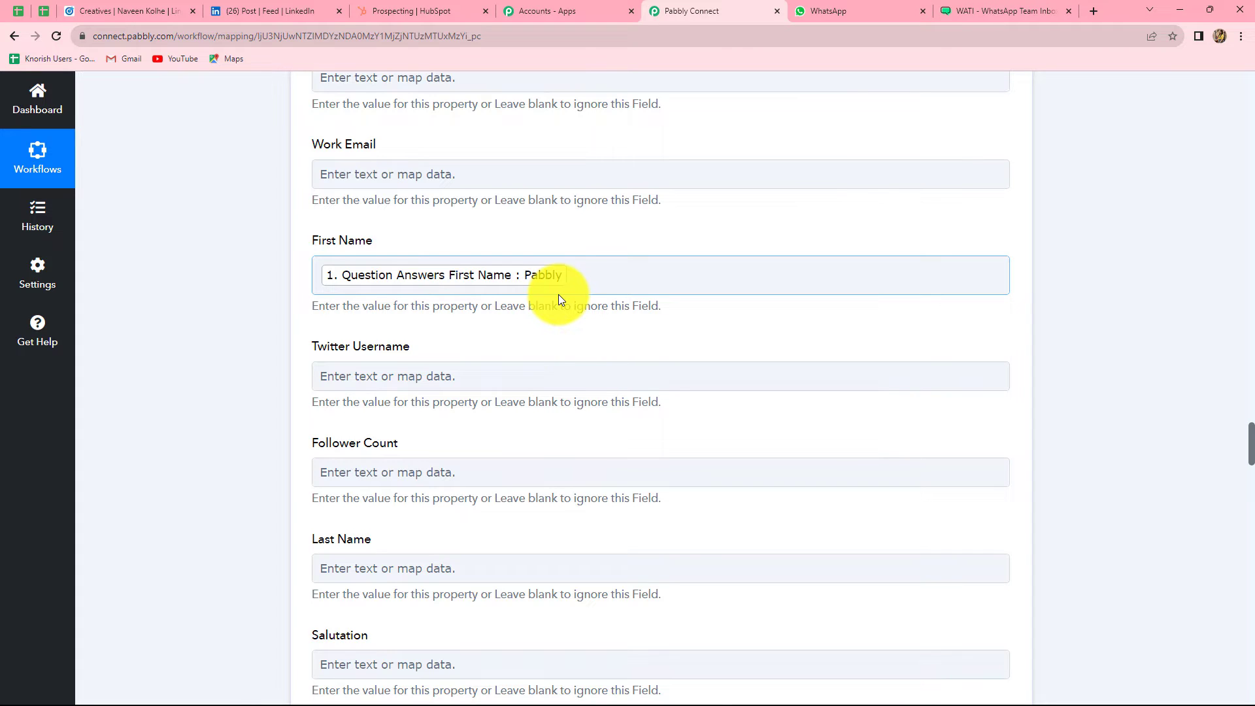
# Step: Map the contact's Last Name field to the Question Answers Last Name value from the LinkedIn lead response, searching for "last"
pyautogui.scroll(-2, 566, 365)
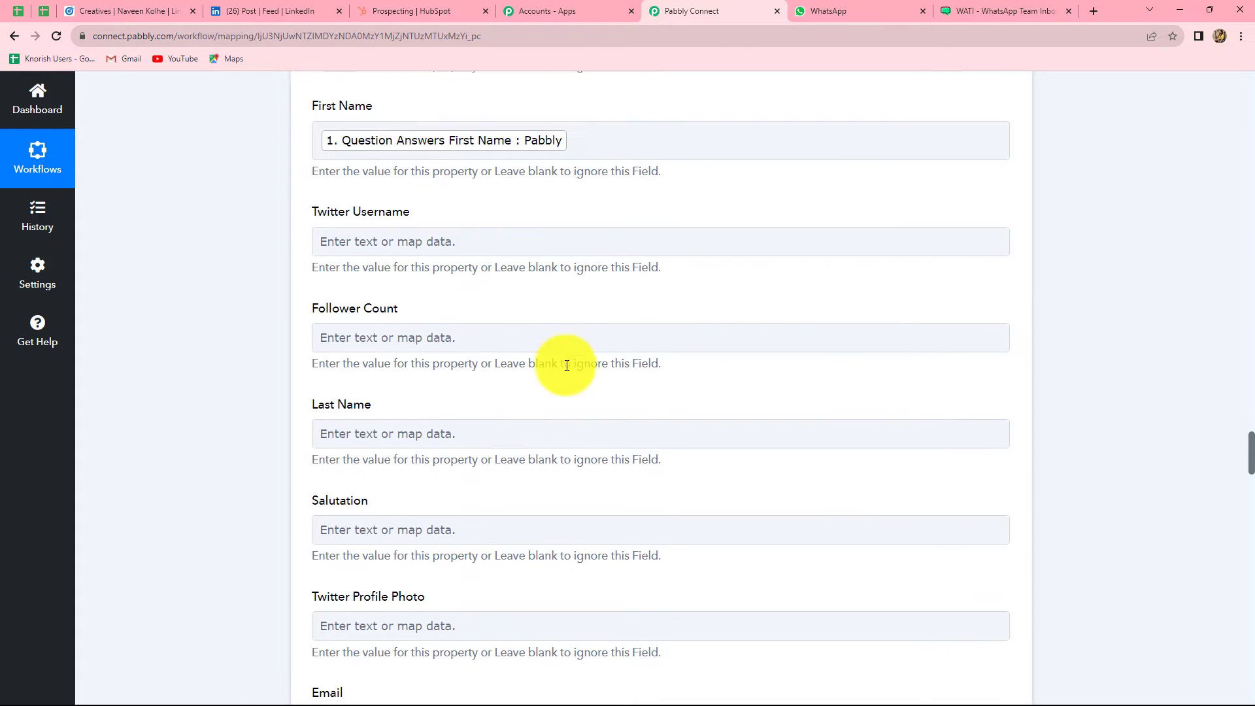
pyautogui.scroll(-4, 566, 364)
pyautogui.click(404, 177)
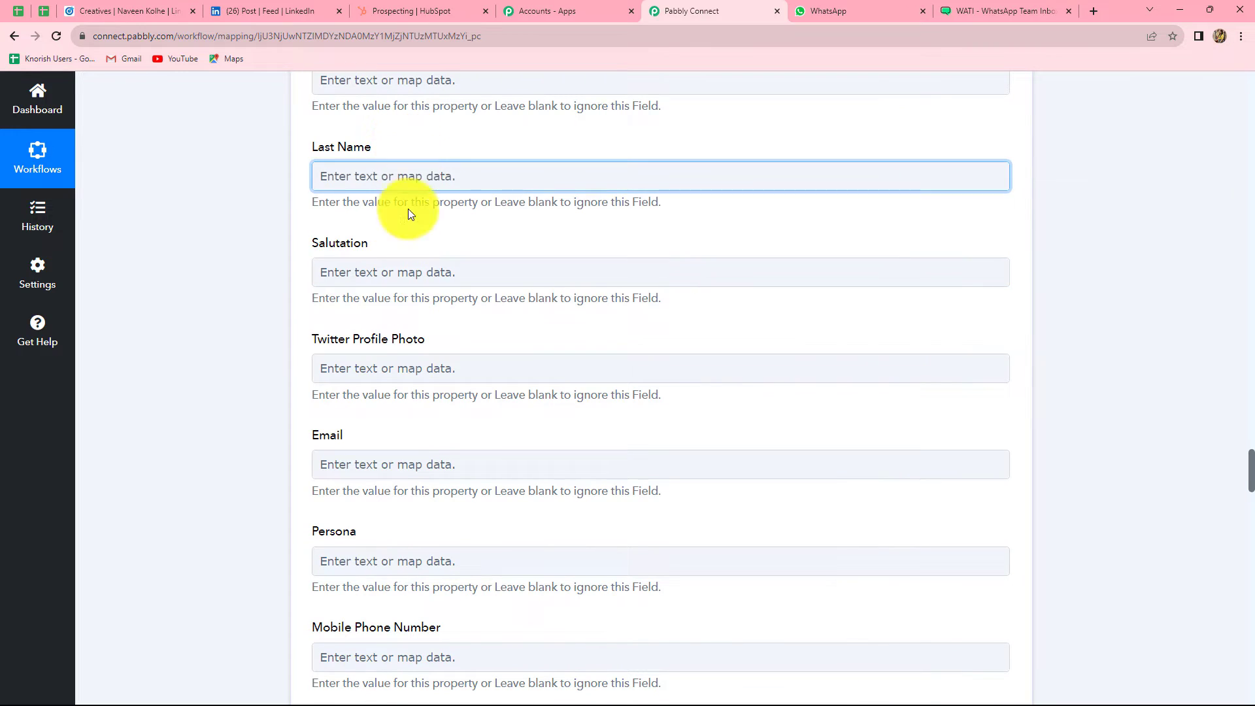
pyautogui.click(396, 302)
pyautogui.click(395, 245)
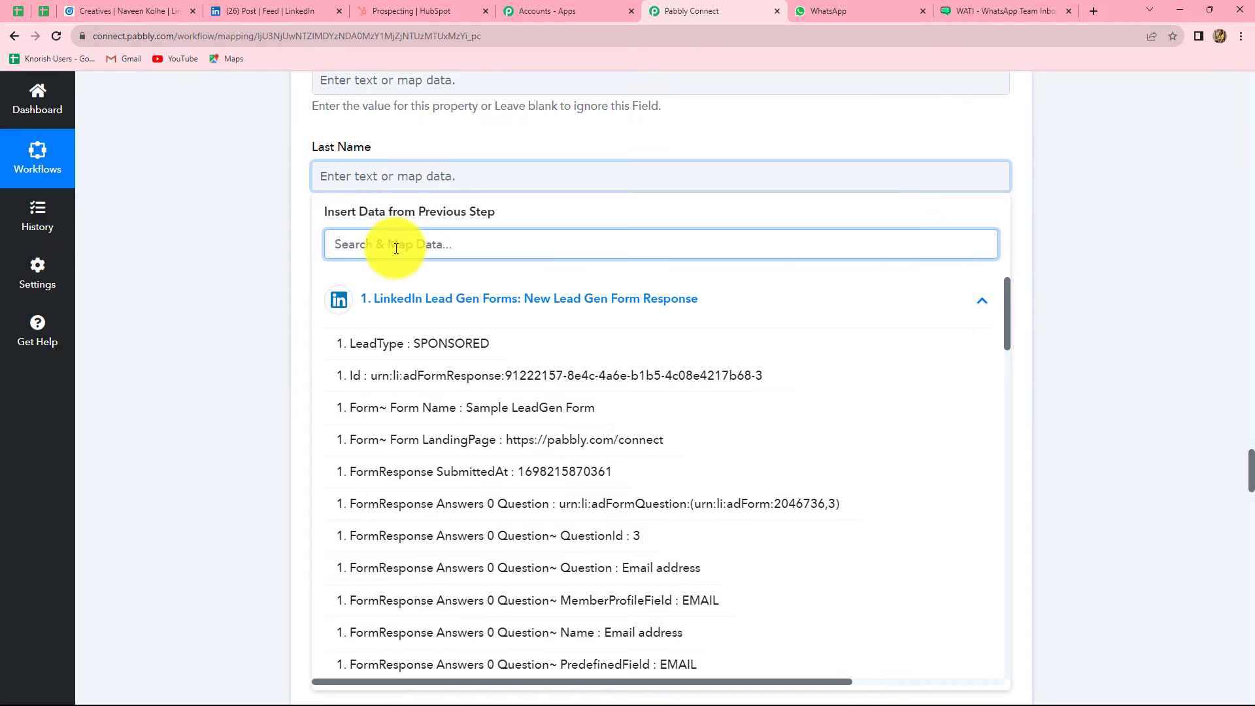
pyautogui.write('last')
pyautogui.click(553, 471)
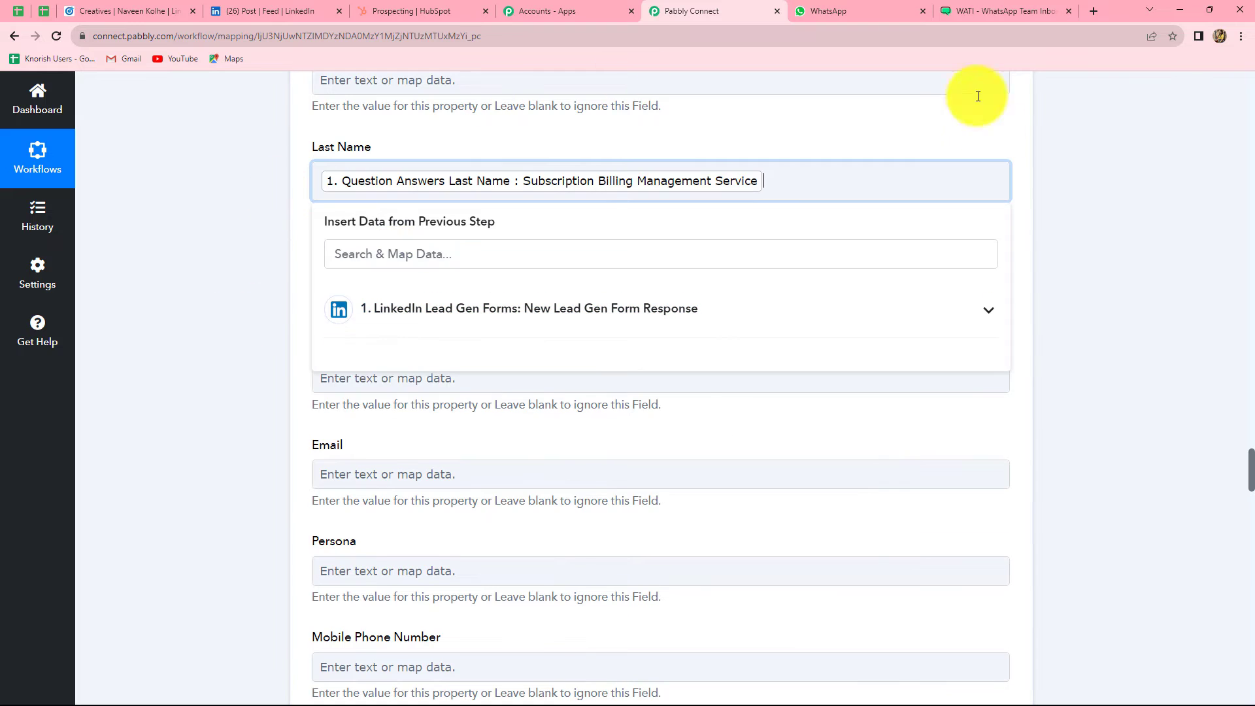
pyautogui.click(1163, 276)
# Step: Map the contact's Email field to the Question Answers Email Address value from the LinkedIn lead response, searching for "email"
pyautogui.scroll(-2, 753, 334)
pyautogui.scroll(-2, 753, 338)
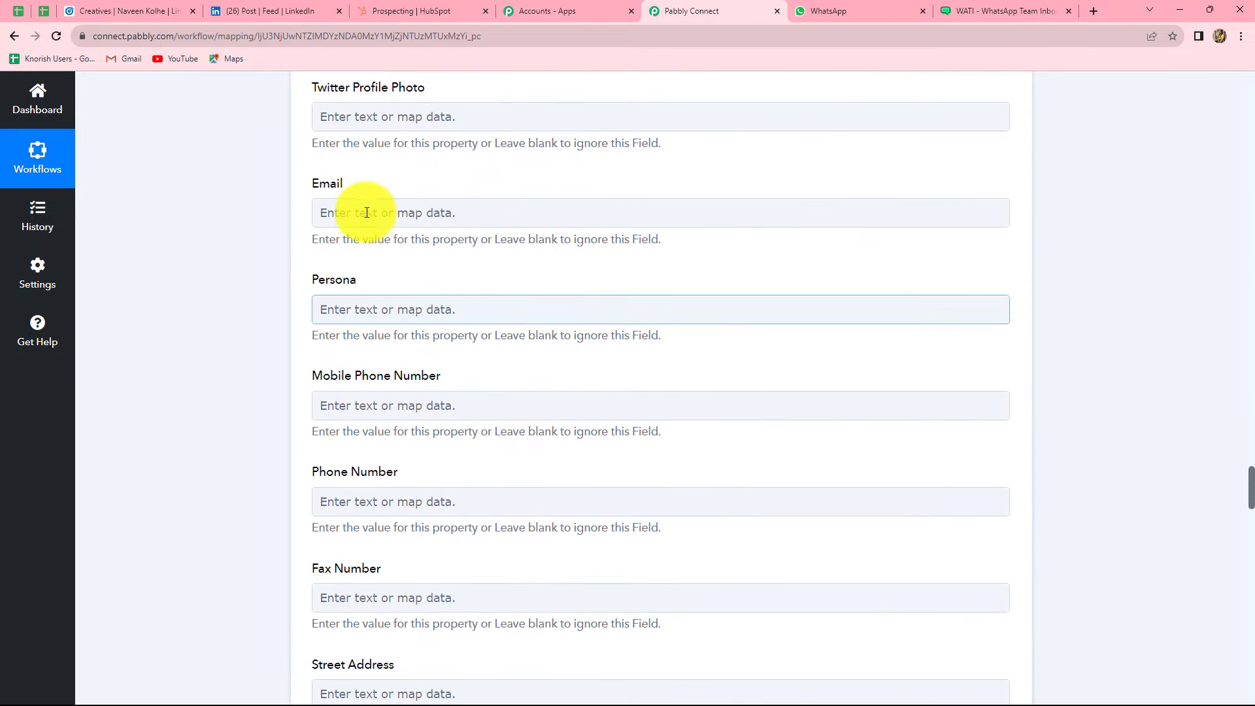
pyautogui.click(364, 213)
pyautogui.click(373, 335)
pyautogui.click(369, 280)
pyautogui.write('email')
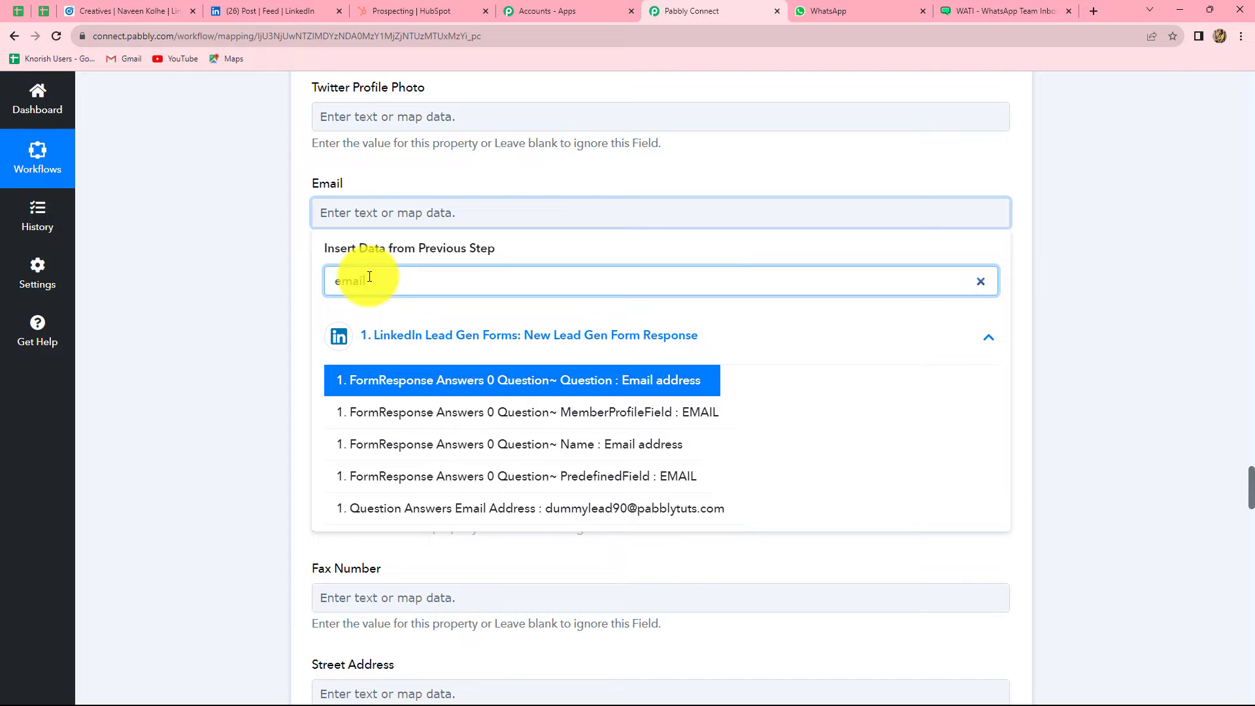
pyautogui.click(401, 507)
pyautogui.click(1129, 358)
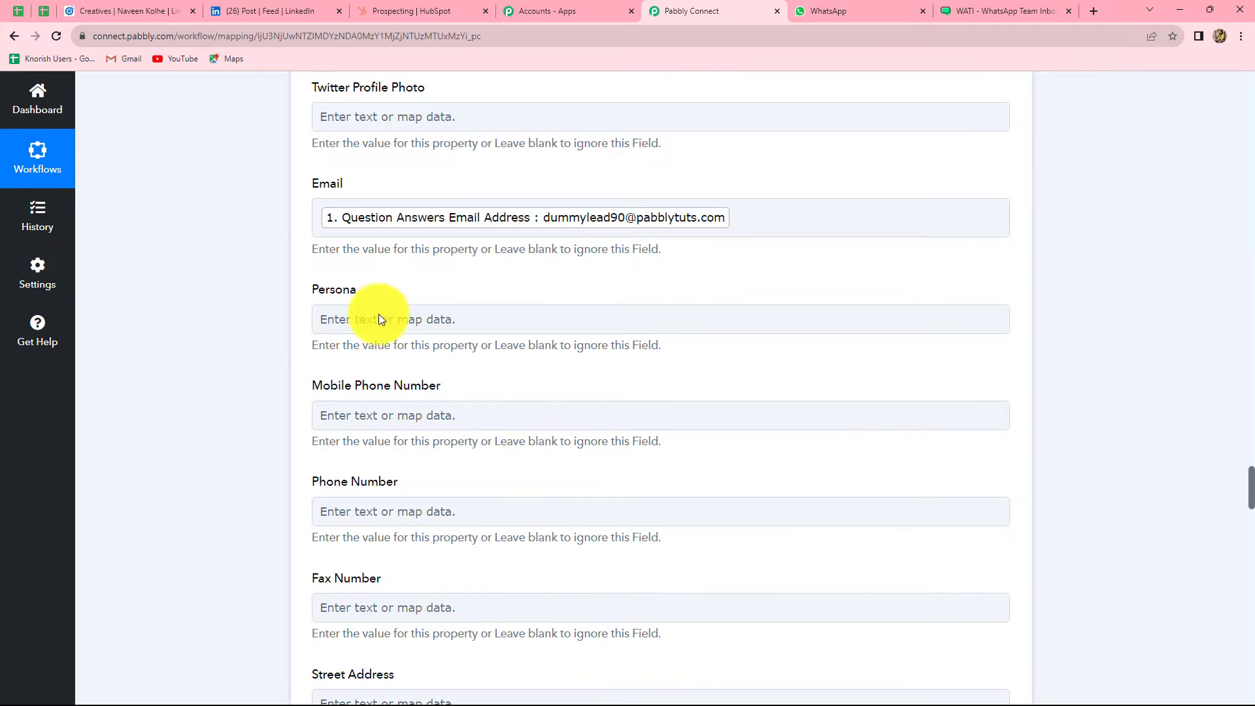
# Step: Map the contact's Phone Number field to the Question Answers Phone Number value from the LinkedIn lead response, searching for "phone"
pyautogui.scroll(-4, 679, 324)
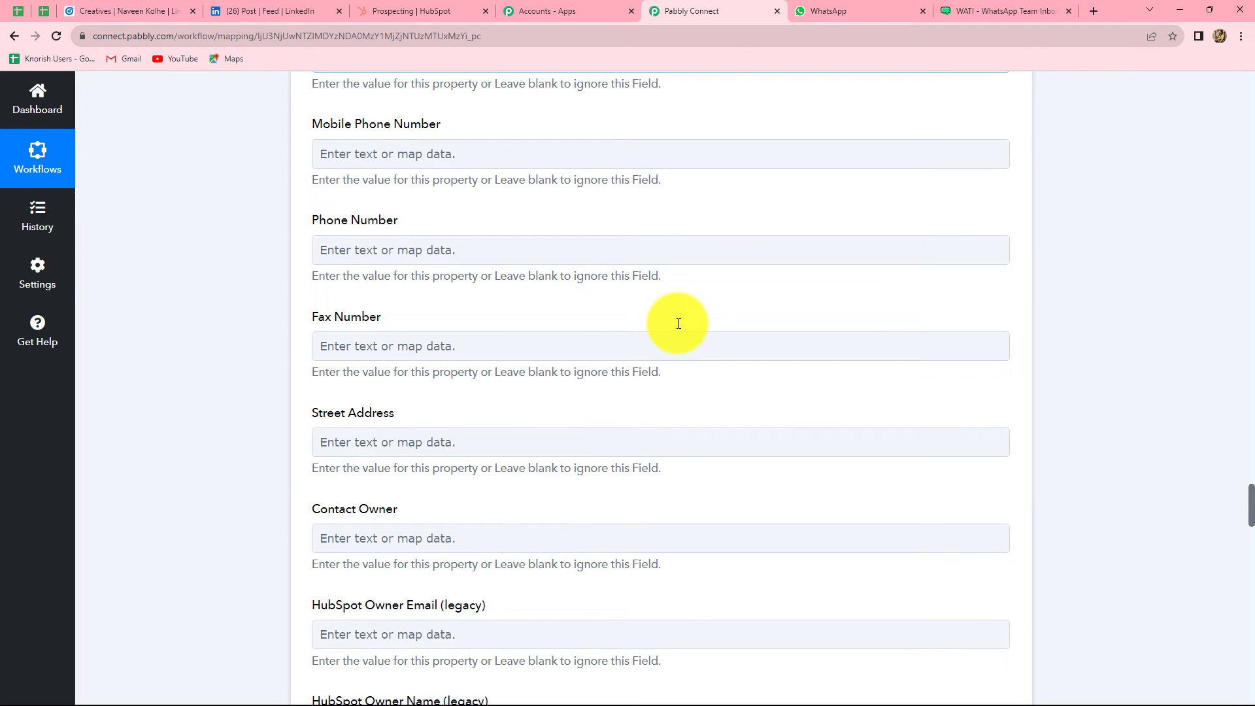
pyautogui.click(343, 260)
pyautogui.click(385, 381)
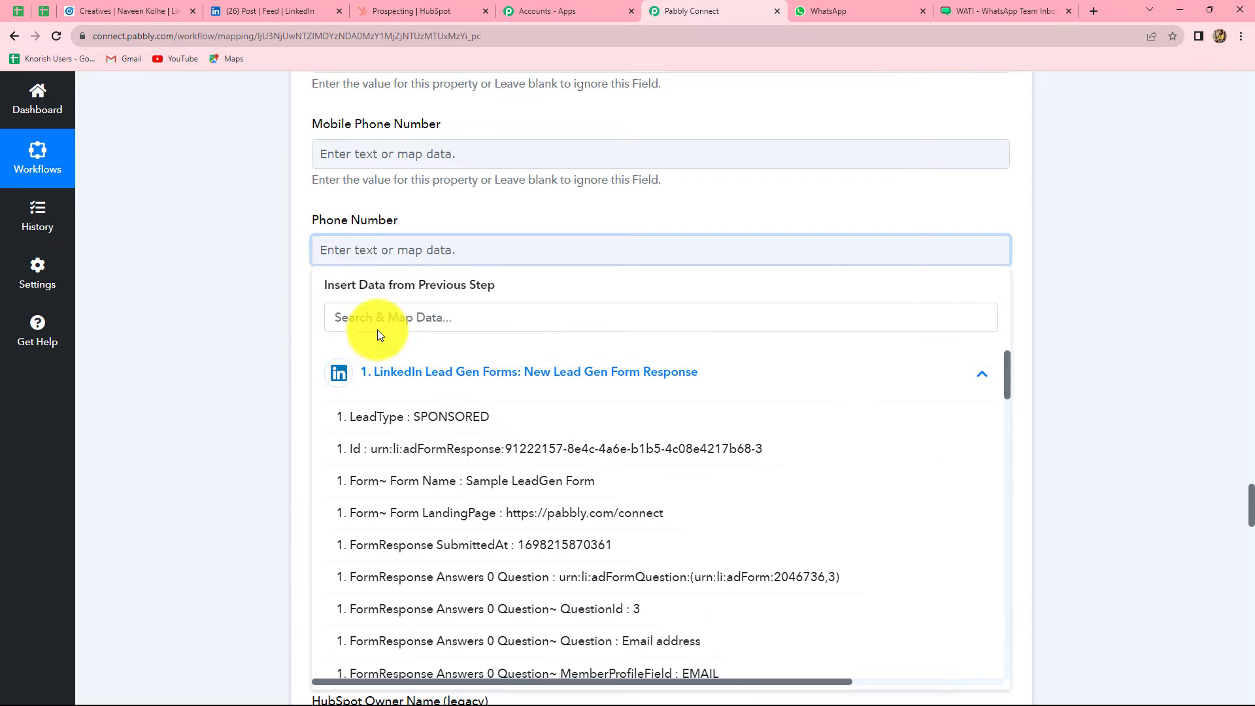
pyautogui.click(379, 317)
pyautogui.write('phone')
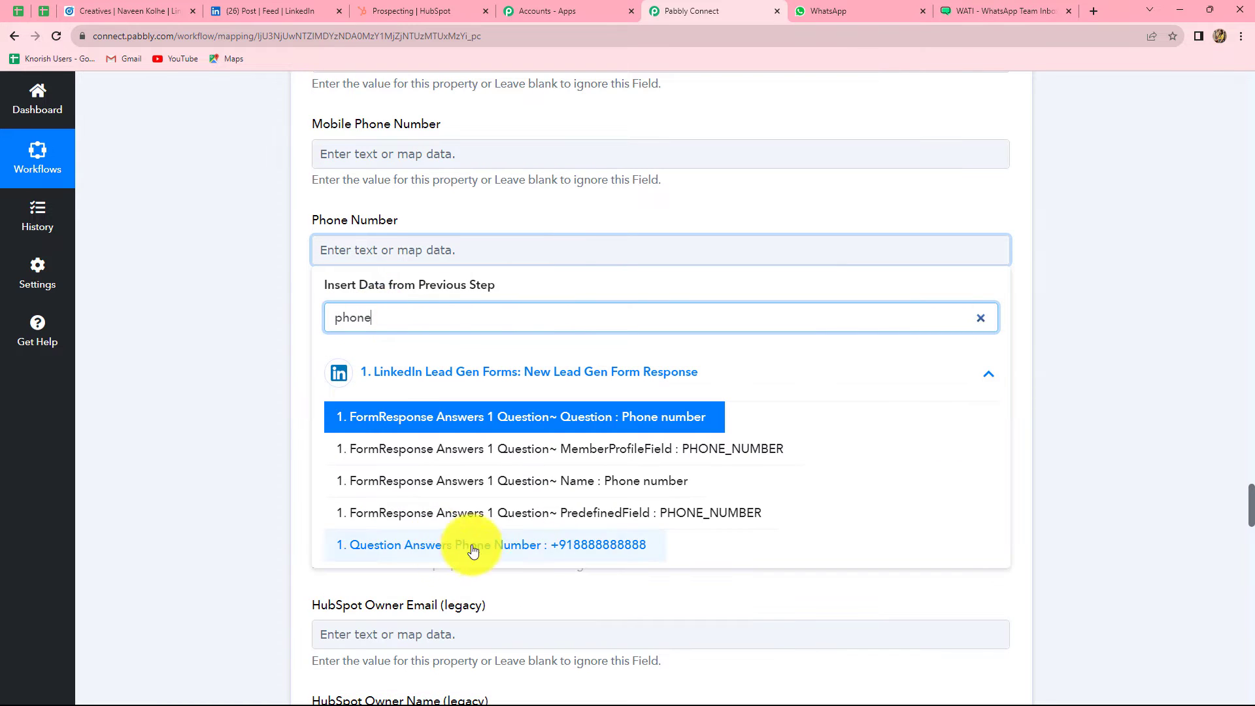
pyautogui.click(540, 465)
pyautogui.click(1147, 355)
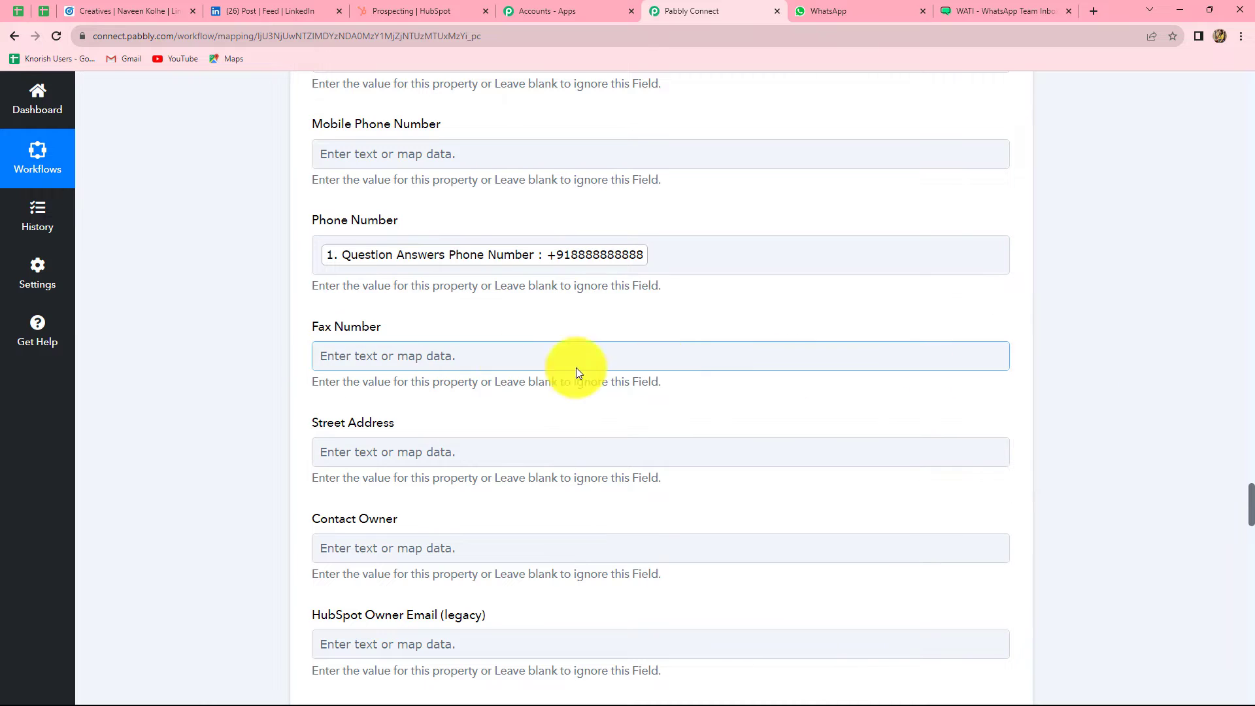
# Step: Review the mapped contact fields, save the Create a Contact action with a test request and check the received response
pyautogui.scroll(20, 453, 421)
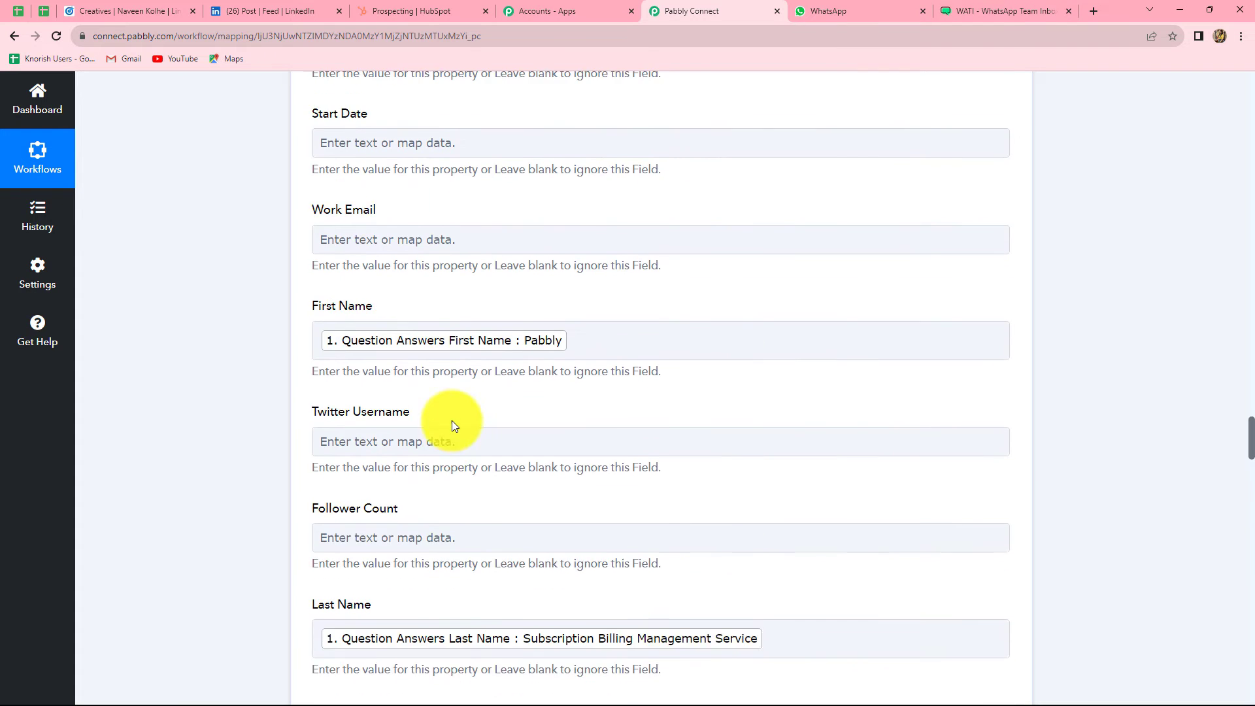
pyautogui.scroll(-20, 456, 425)
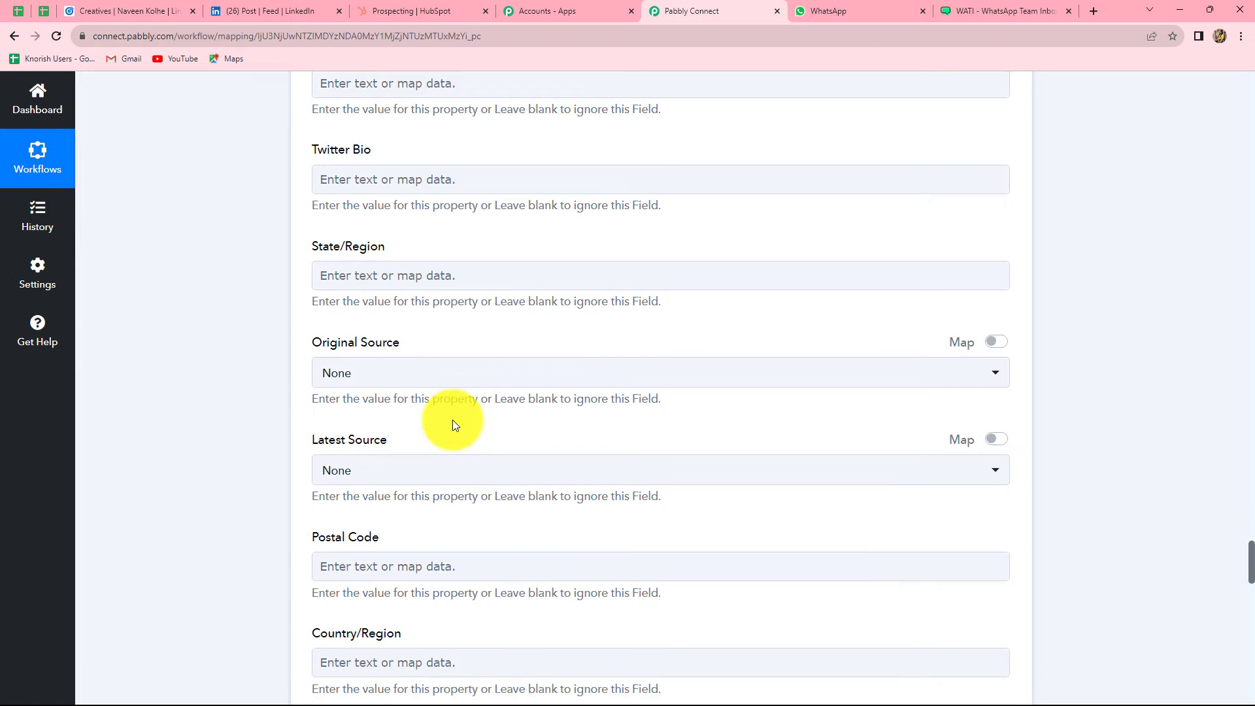
pyautogui.scroll(-20, 453, 419)
pyautogui.click(379, 280)
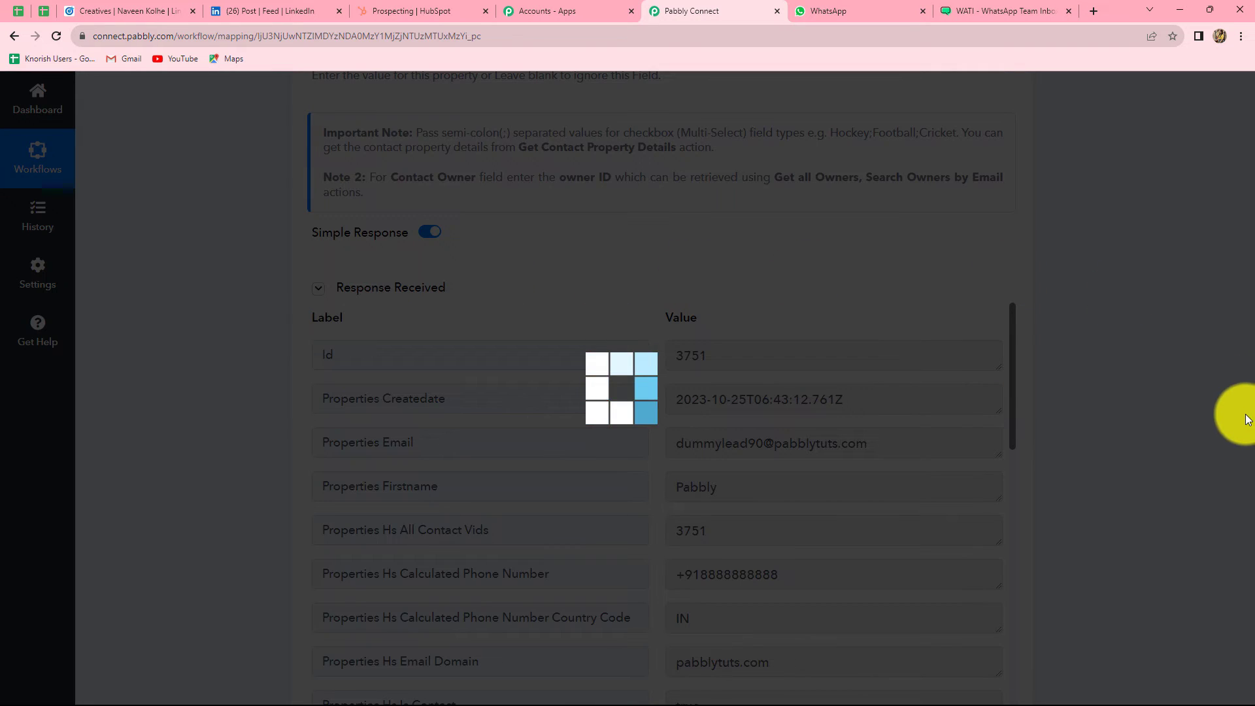
pyautogui.scroll(-1, 1241, 415)
pyautogui.scroll(-2, 742, 392)
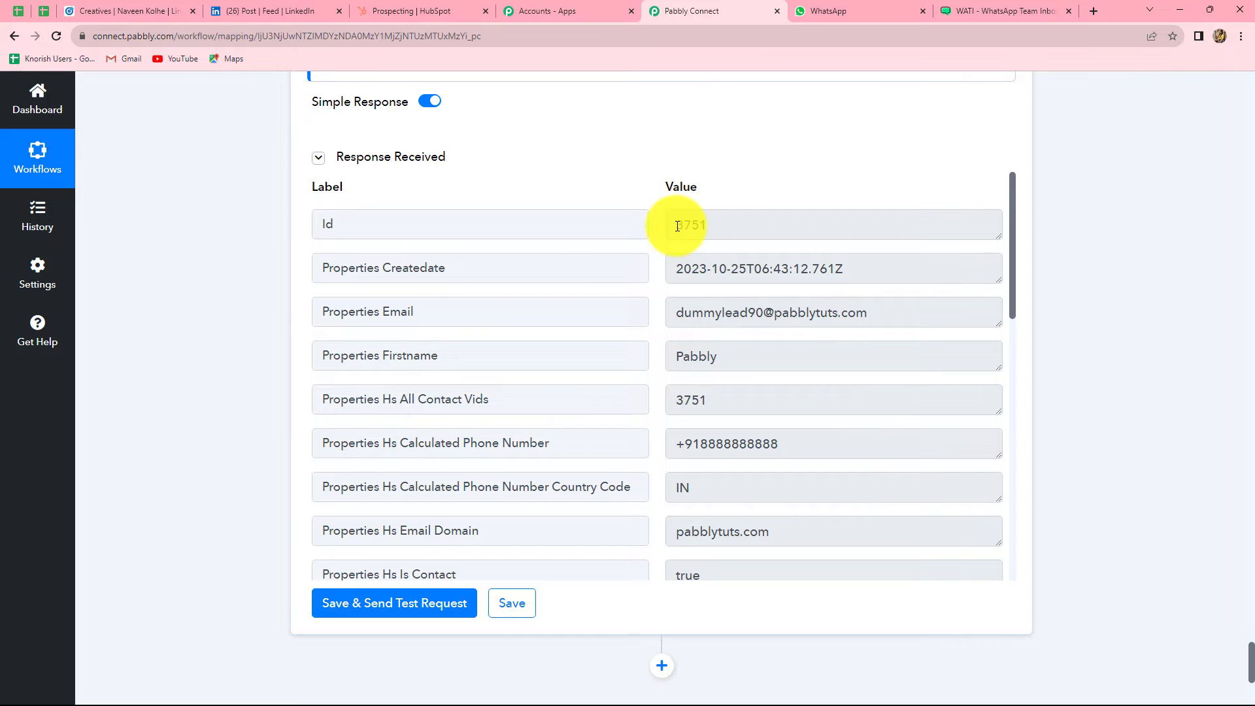
# Step: Check the contact ID in the received response, then switch to HubSpot and open the Contacts list to verify the new contact
pyautogui.moveTo(677, 226); pyautogui.dragTo(716, 224)
pyautogui.click(720, 225)
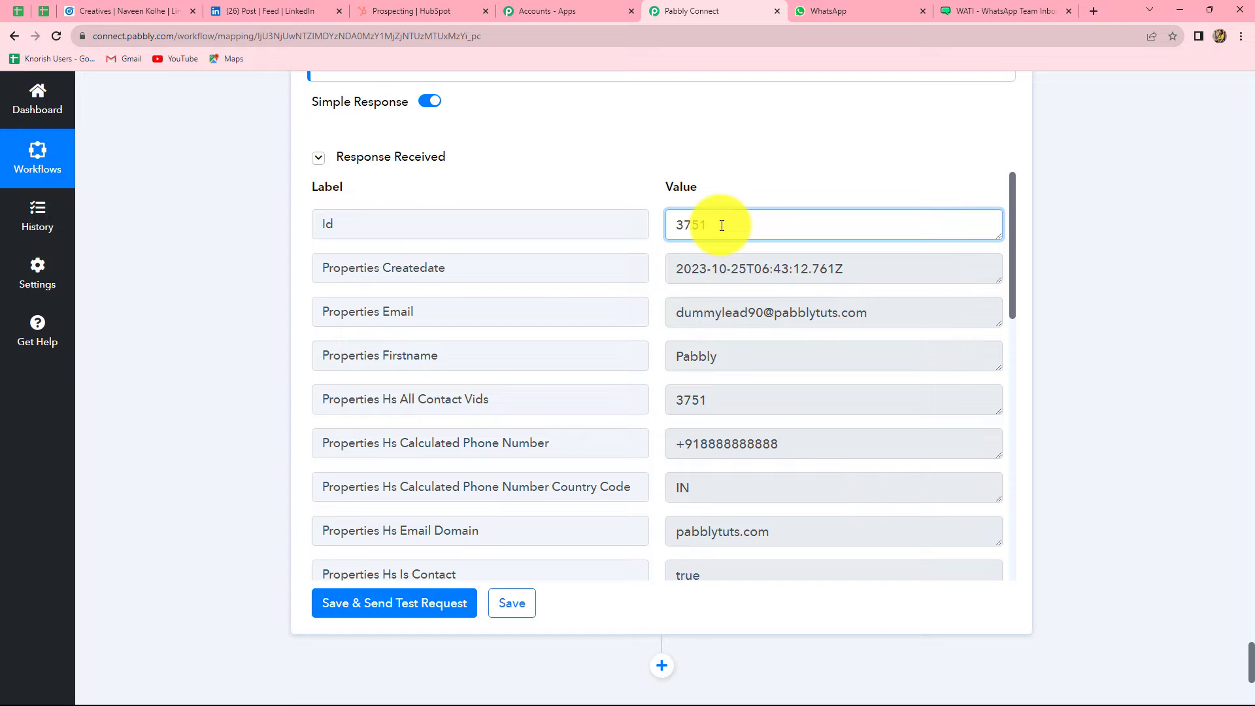
pyautogui.click(426, 10)
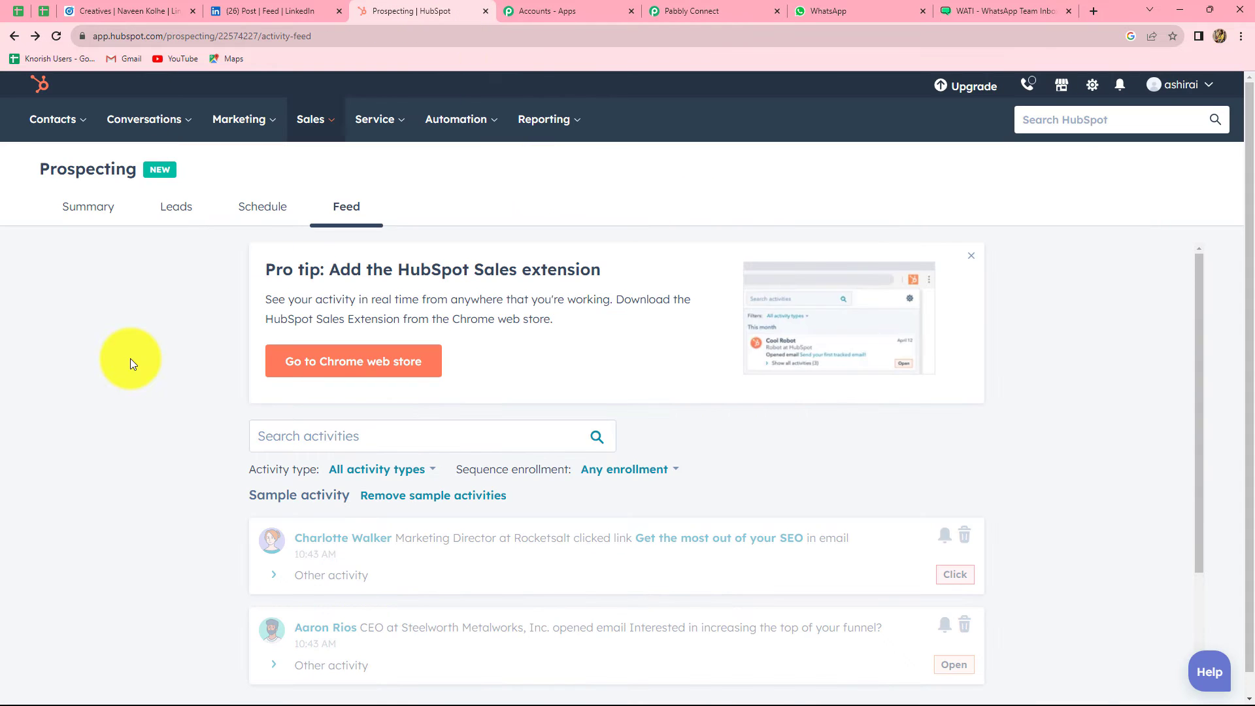
pyautogui.click(62, 126)
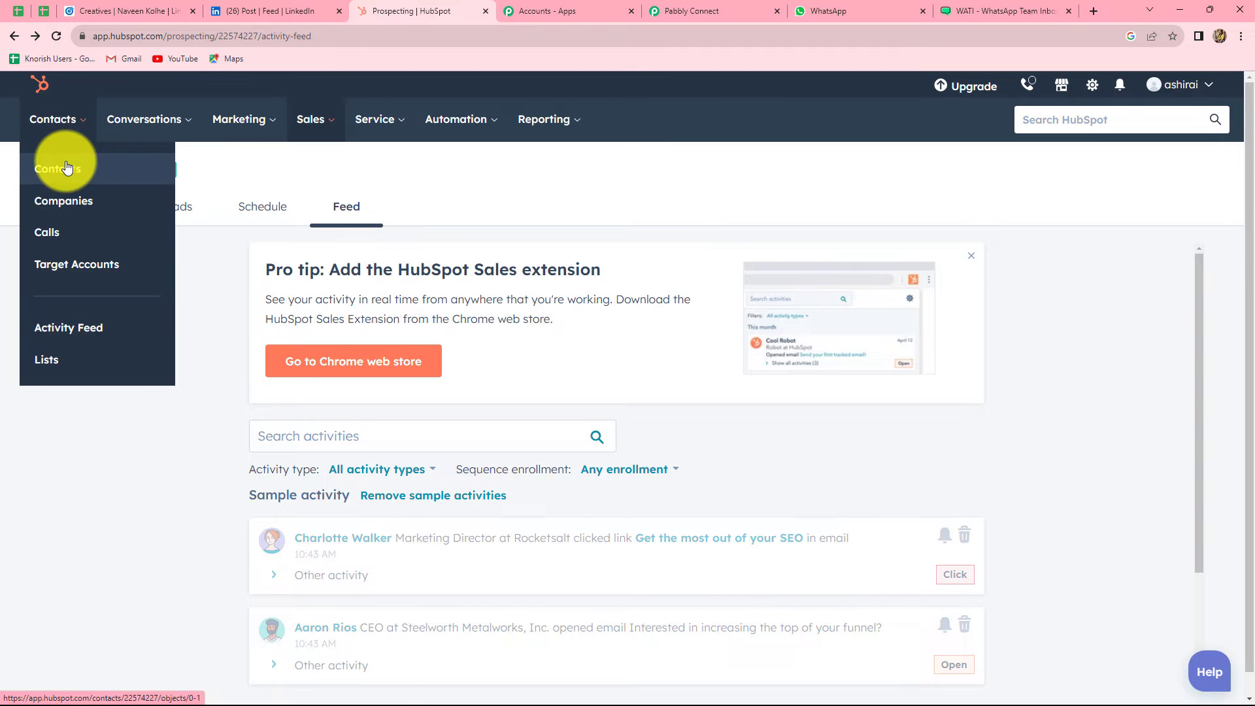
pyautogui.click(67, 168)
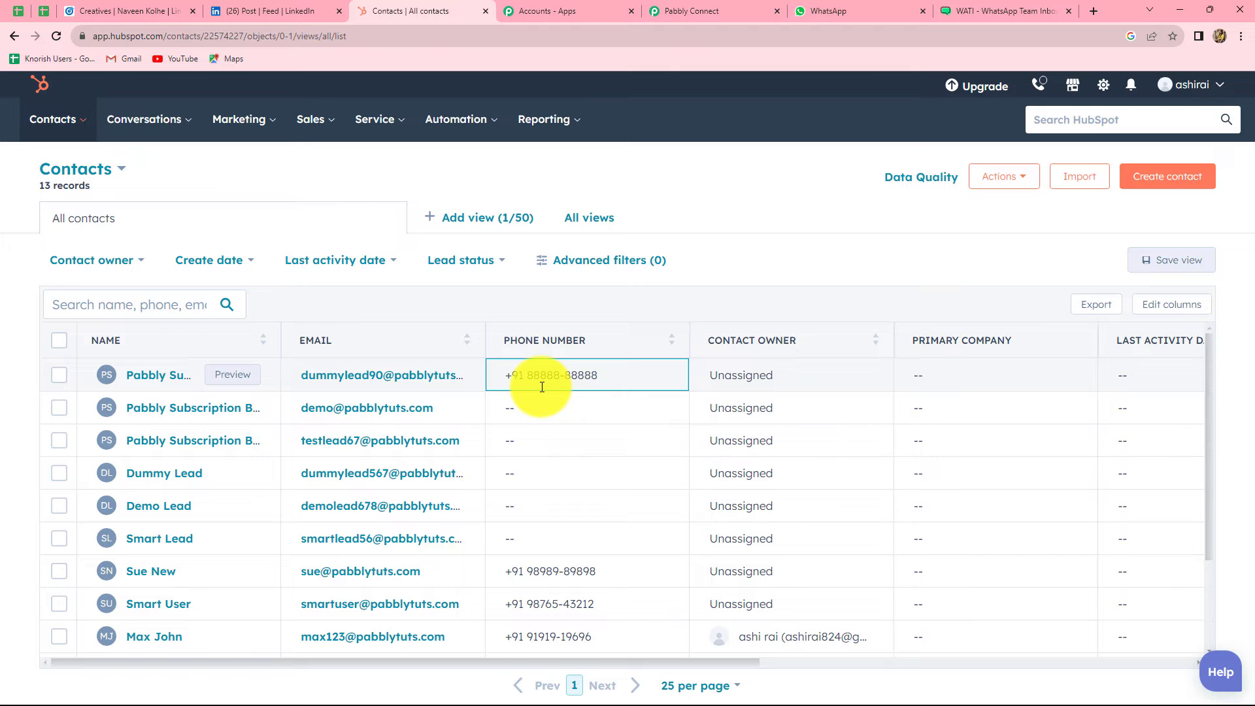
# Step: Return to the Pabbly Connect workflow and add a WATI action step after the HubSpot one, with the Send Template Message event
pyautogui.click(965, 7)
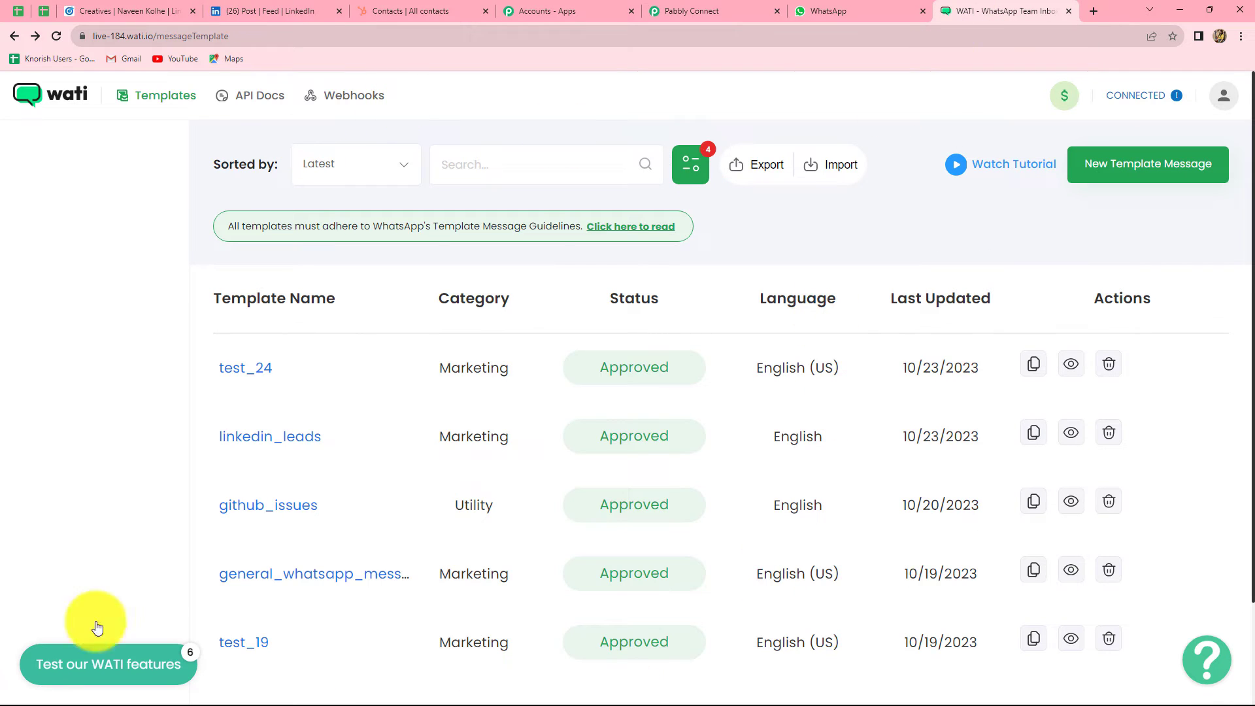
pyautogui.click(676, 5)
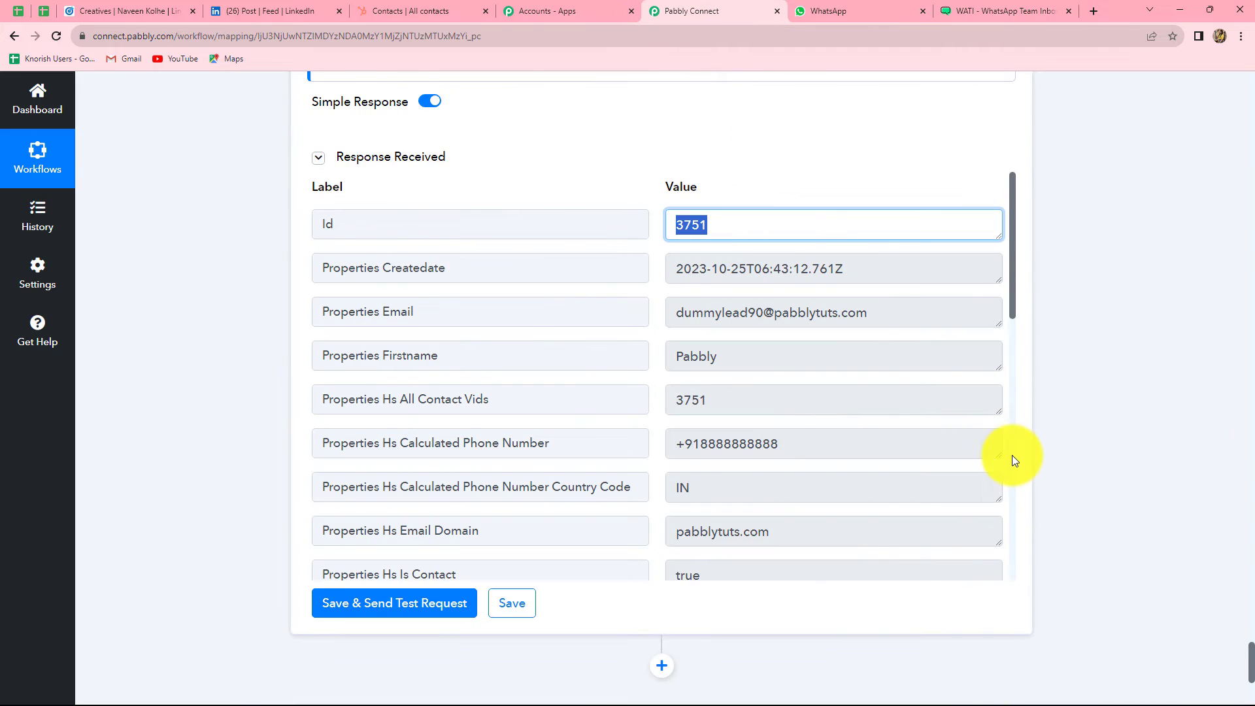
pyautogui.scroll(-10, 1014, 456)
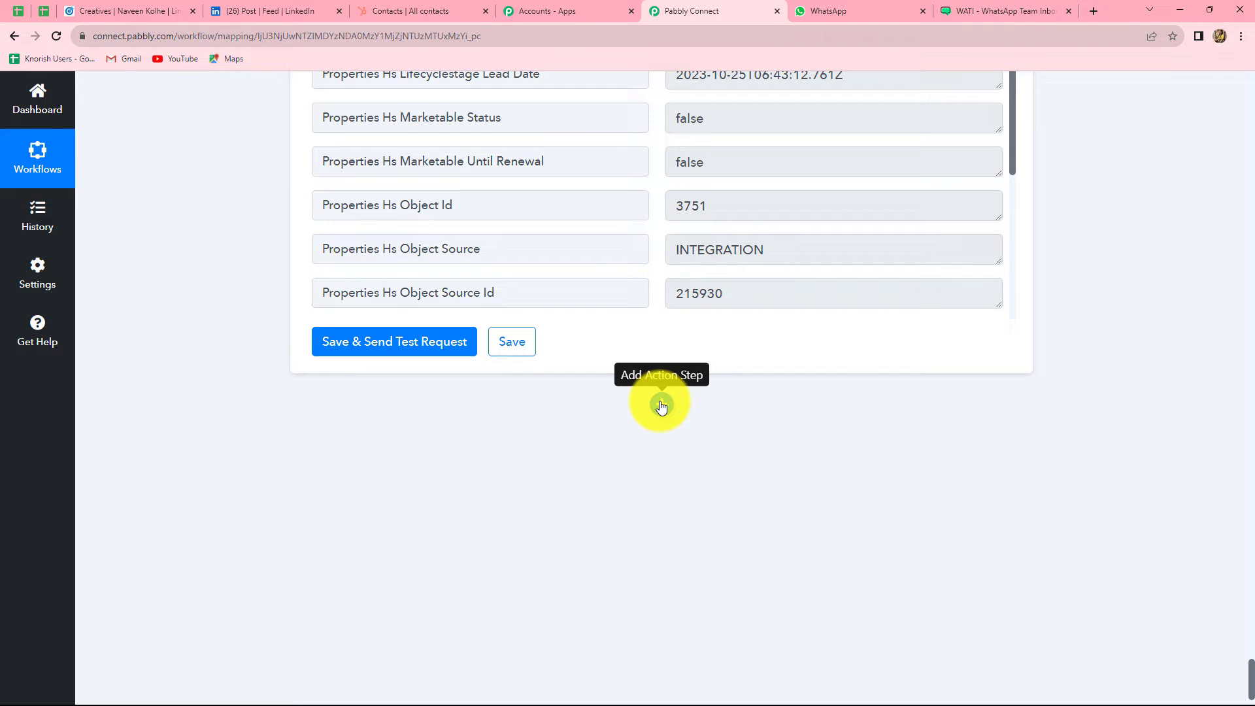
pyautogui.click(662, 405)
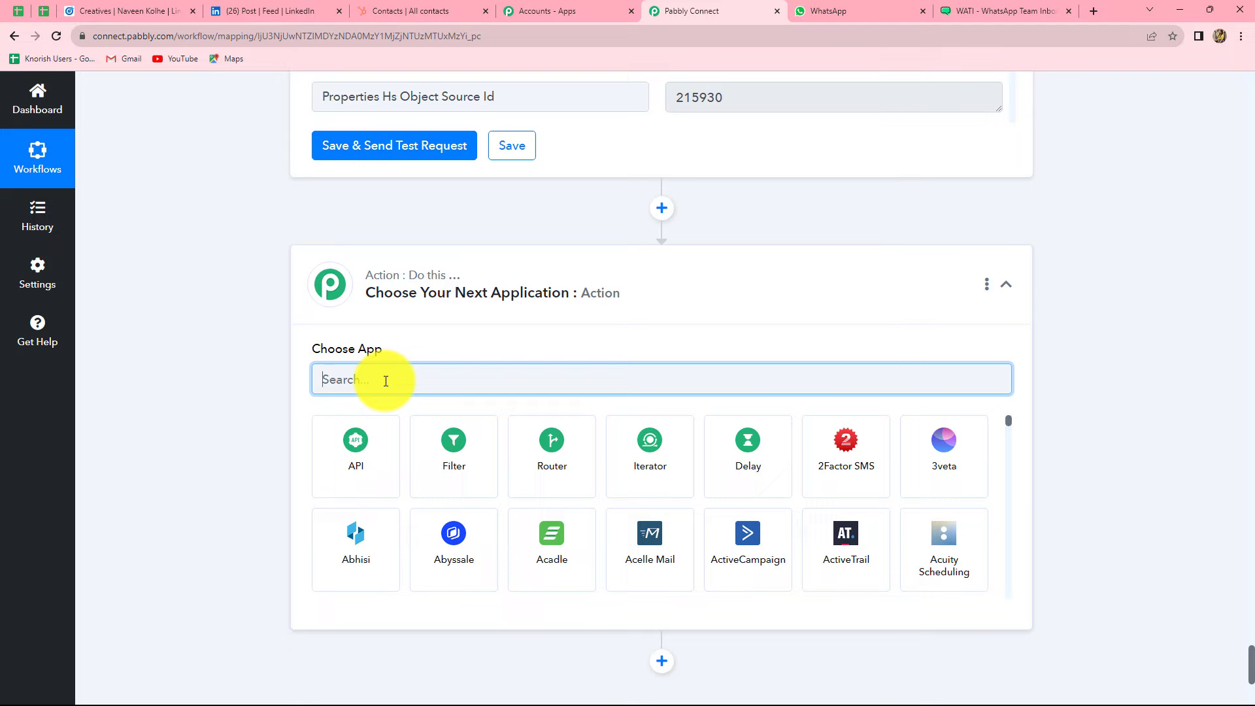
pyautogui.write('Wati')
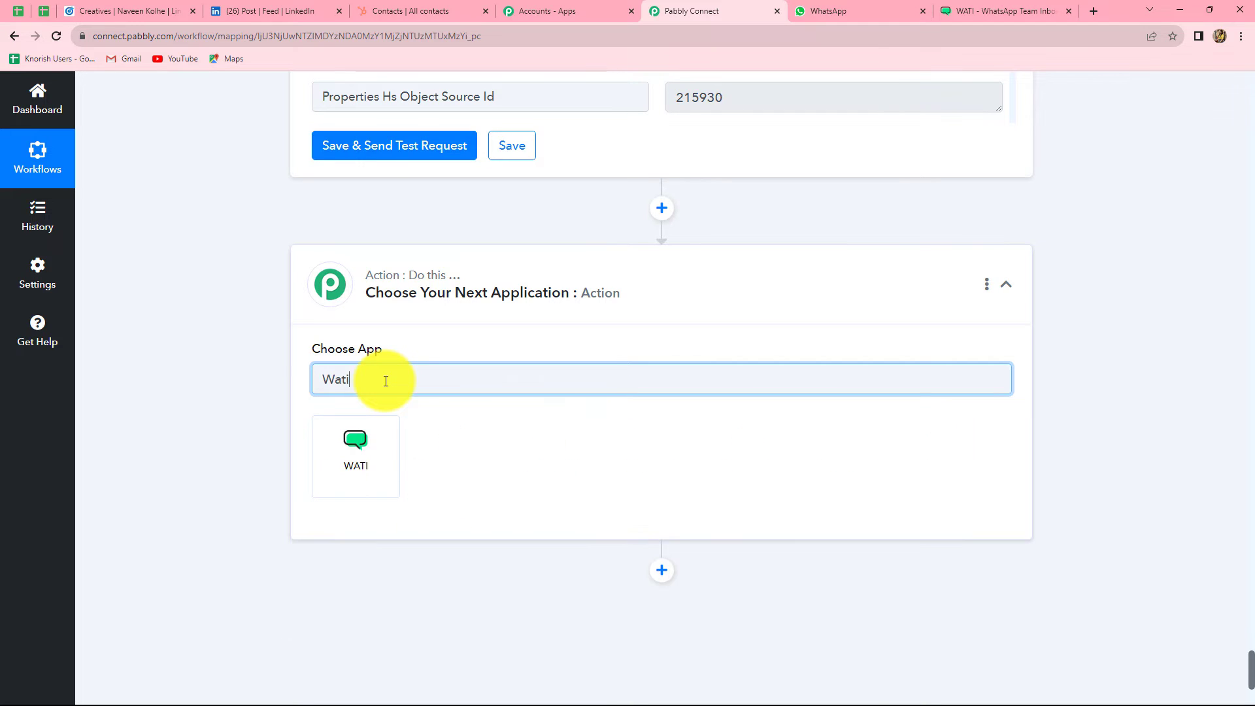
pyautogui.click(366, 429)
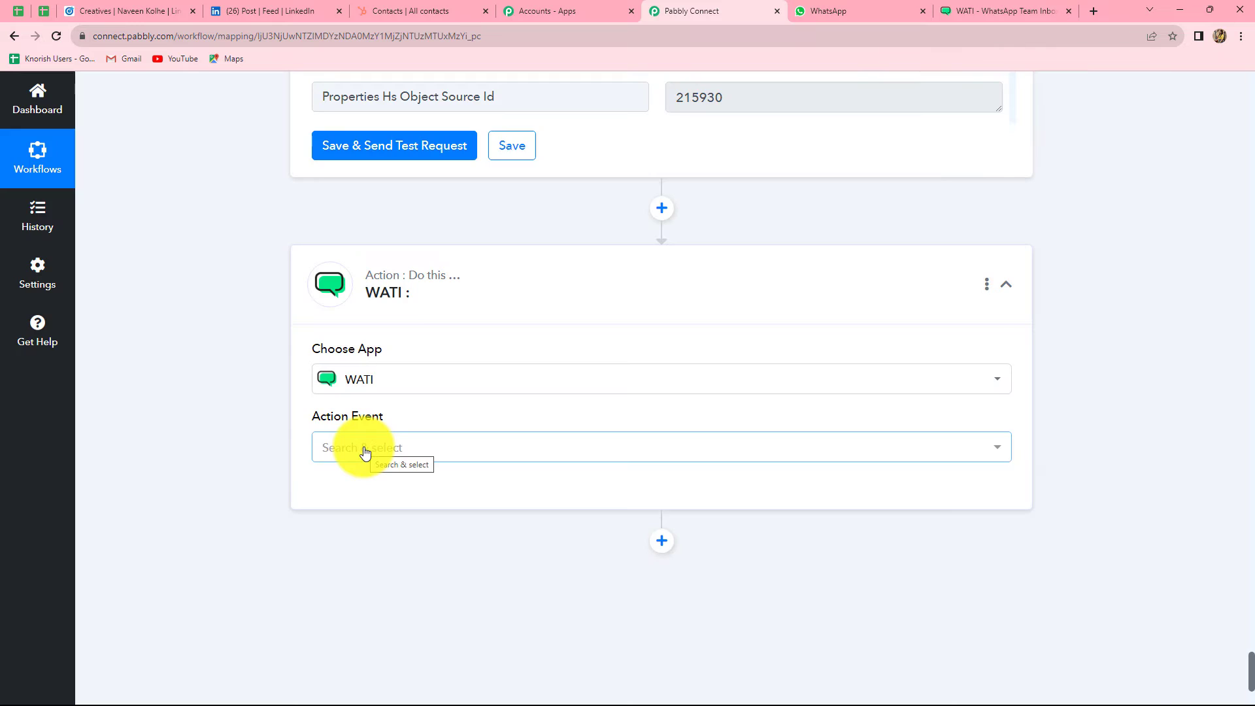
pyautogui.click(364, 453)
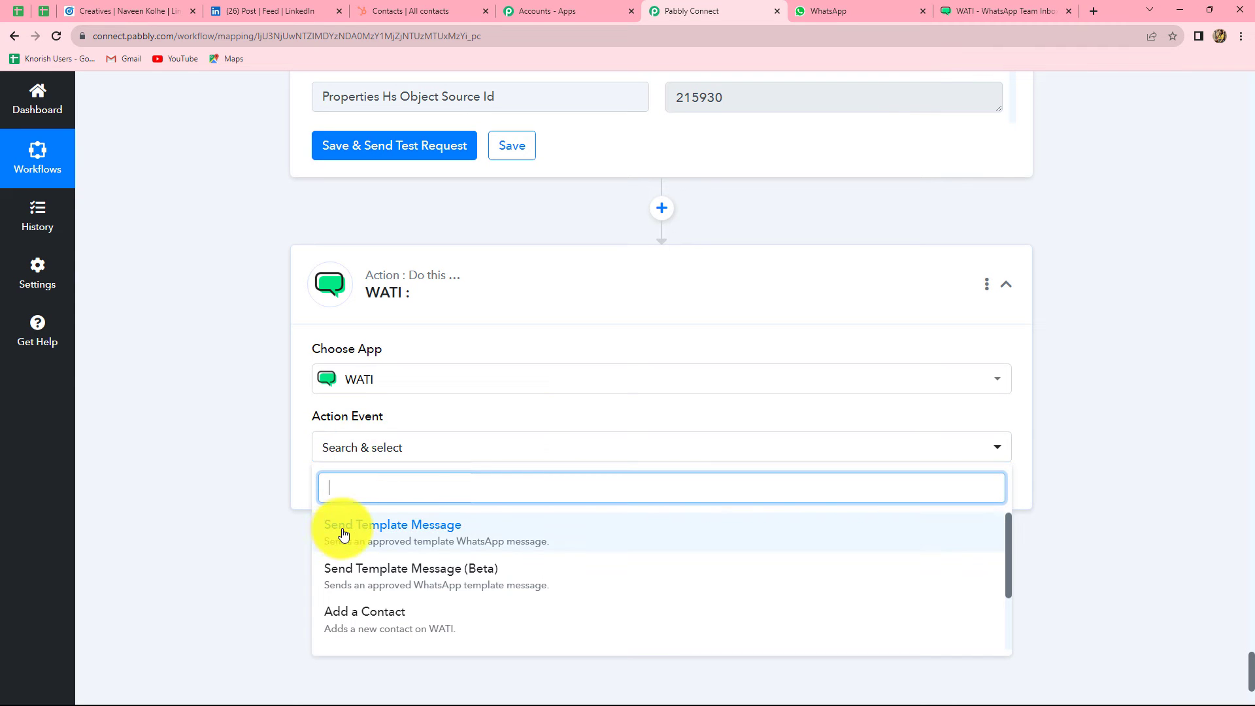
pyautogui.click(442, 530)
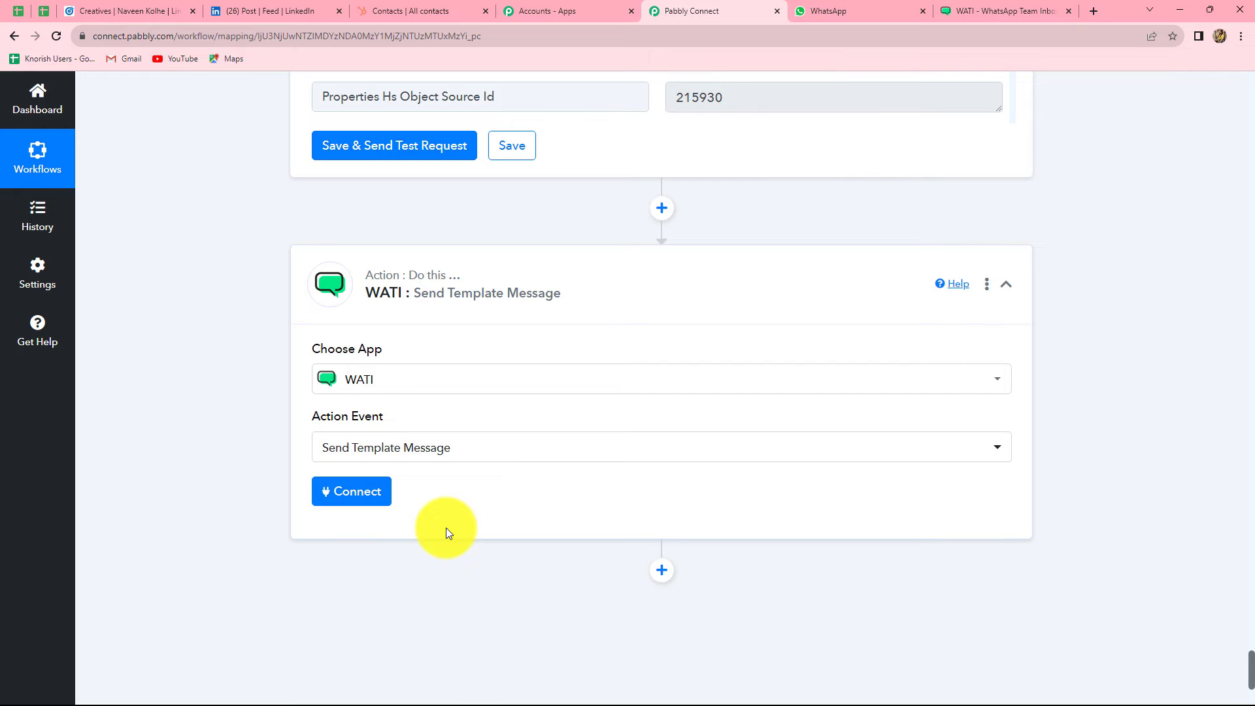
pyautogui.click(348, 495)
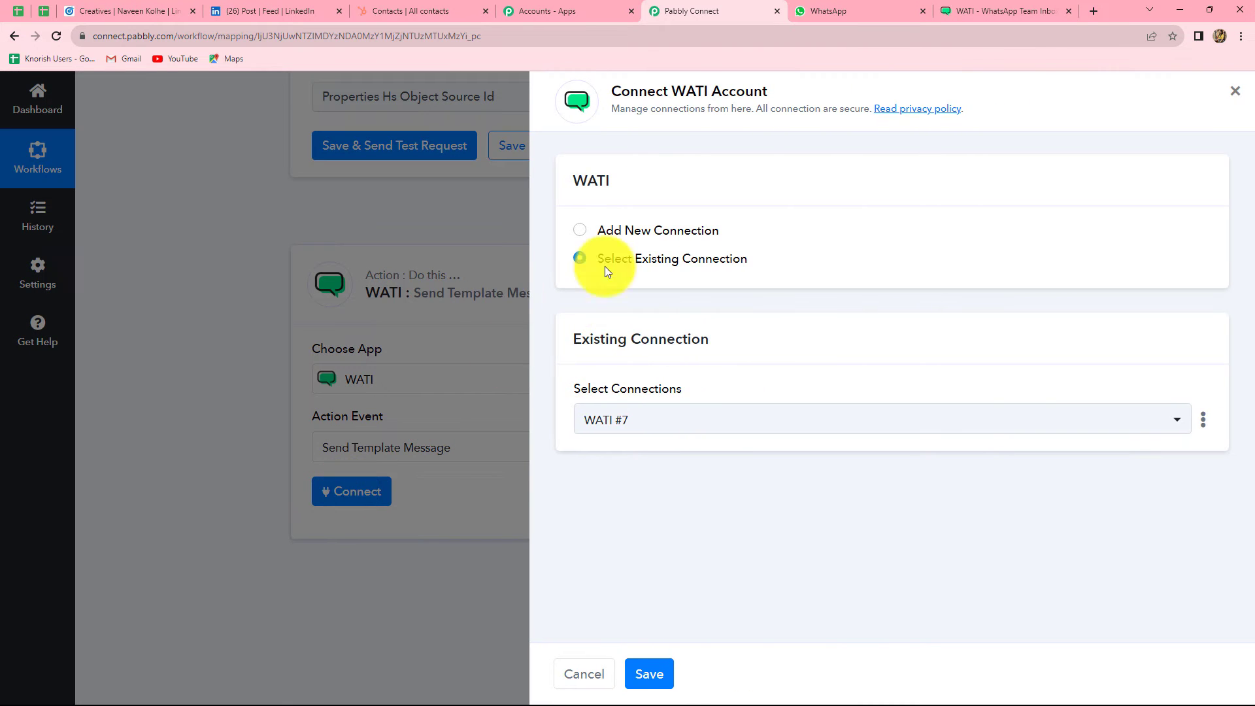
pyautogui.click(580, 232)
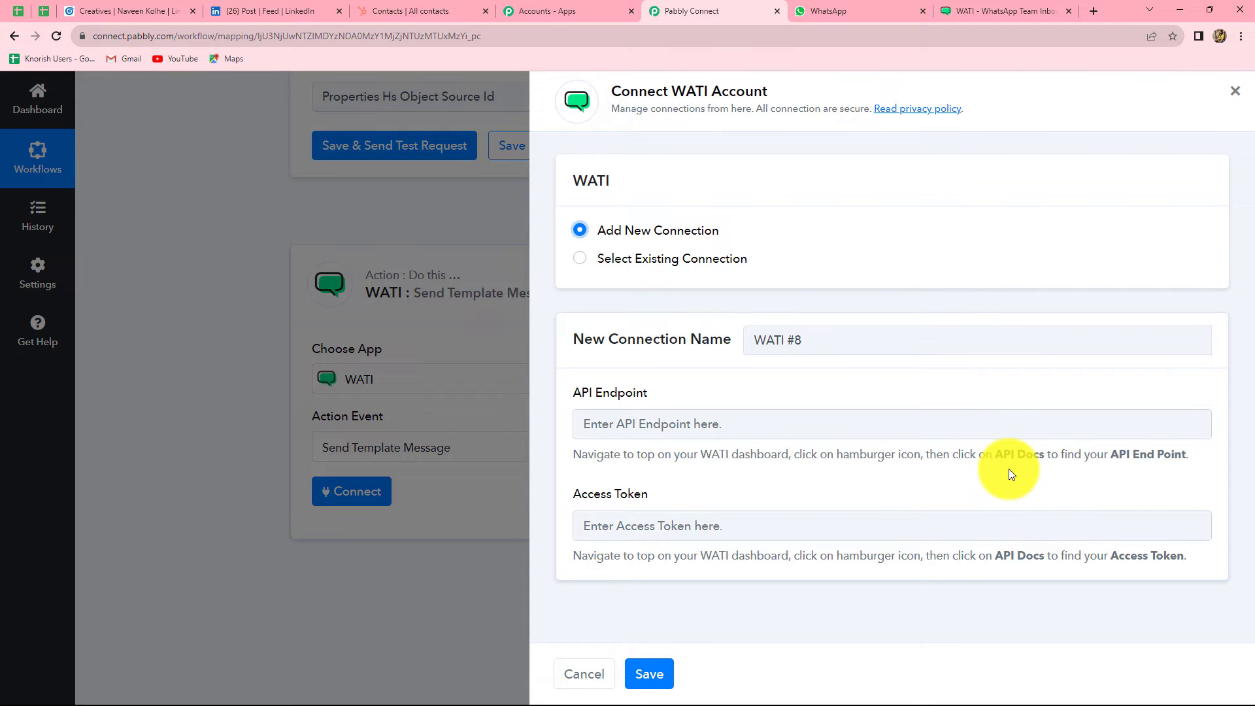
pyautogui.click(1006, 8)
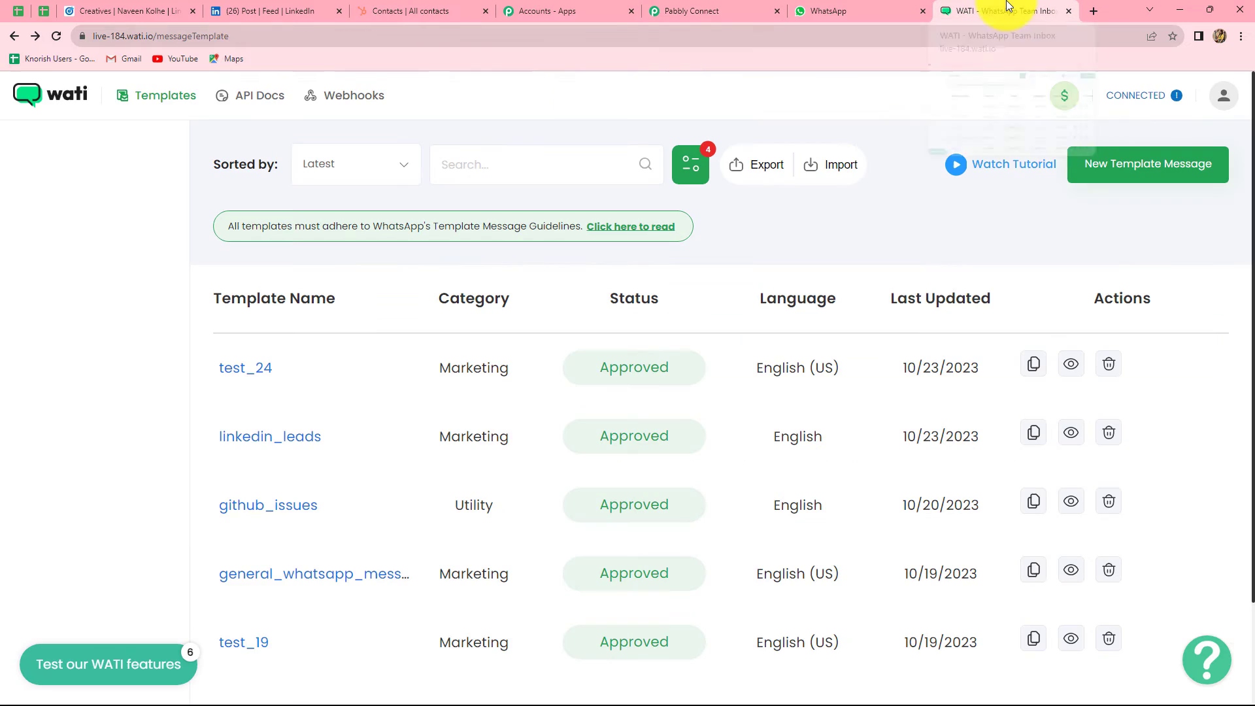
pyautogui.click(252, 98)
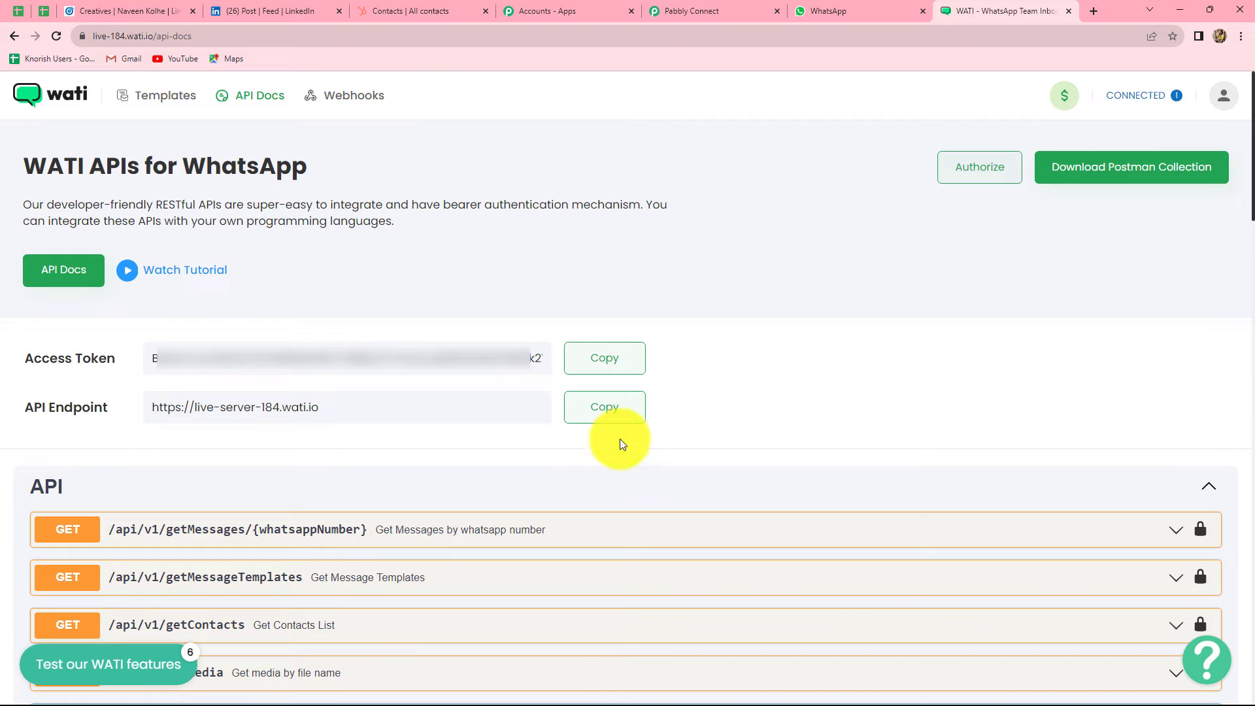
pyautogui.click(619, 416)
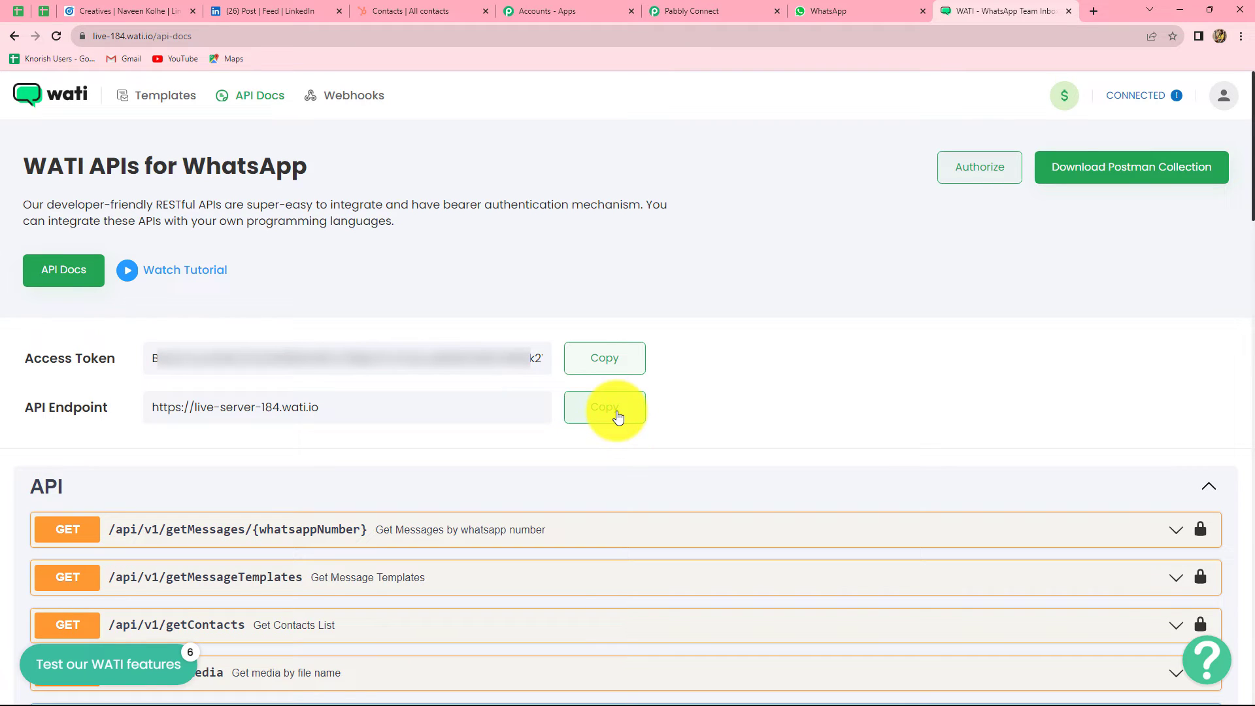
pyautogui.click(691, 9)
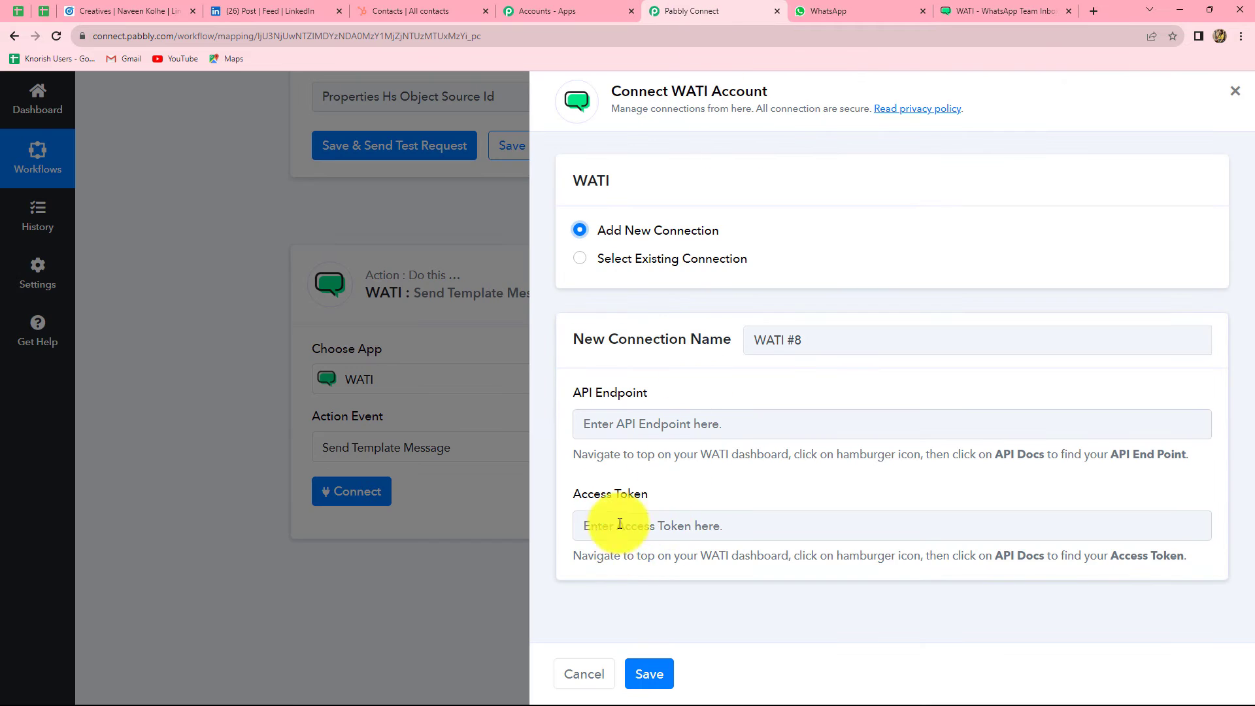
pyautogui.click(604, 426)
pyautogui.hotkey('ctrl', 'v')
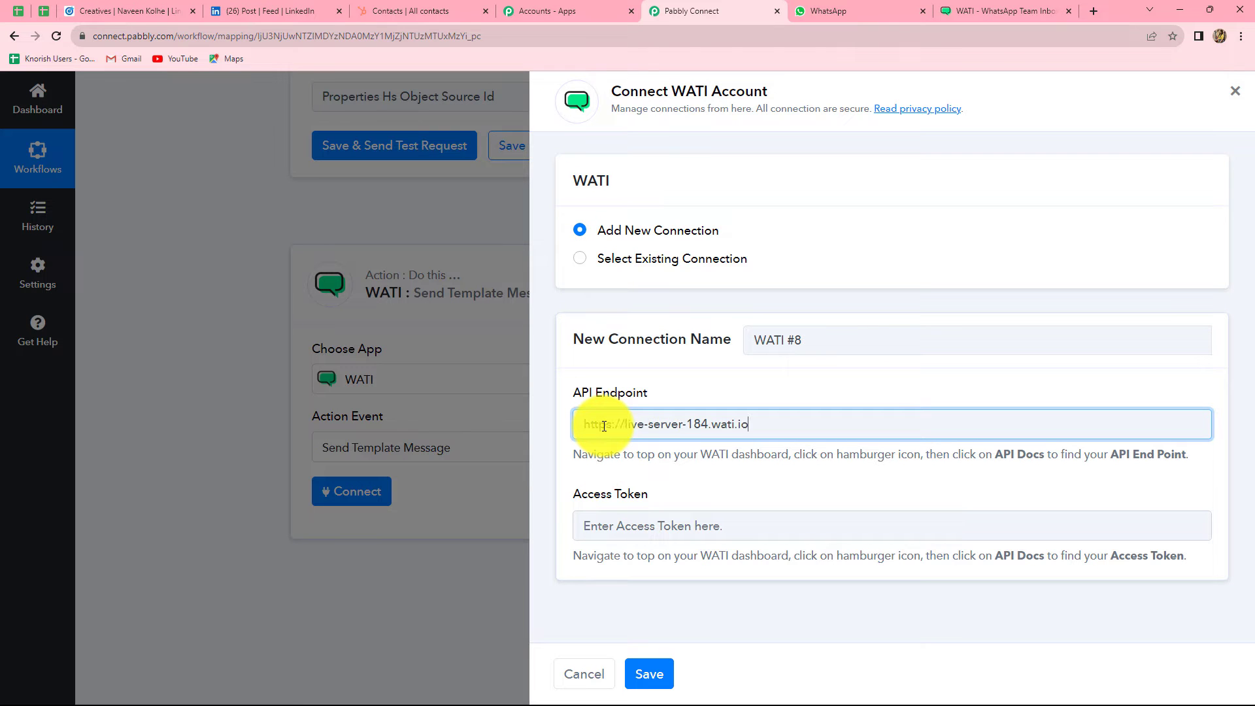
# Step: Copy the access token from WATI's API Docs page into the connection's Access Token field and save the connection
pyautogui.click(592, 505)
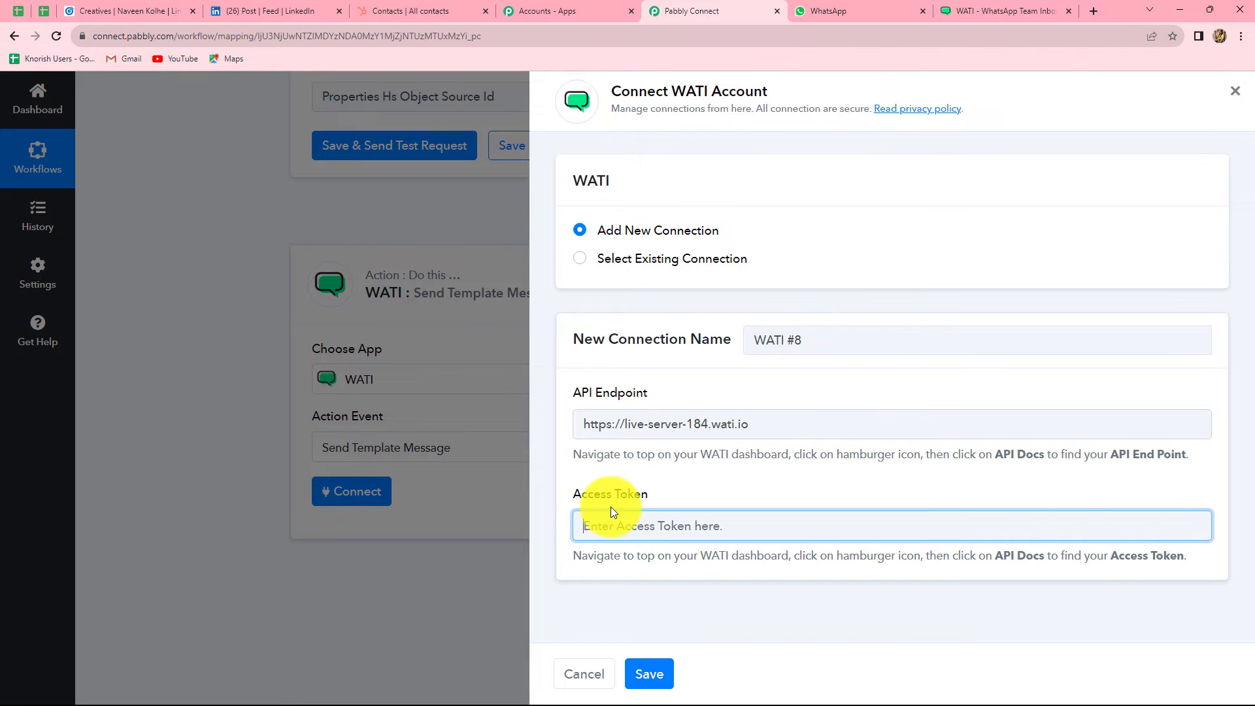
pyautogui.click(982, 10)
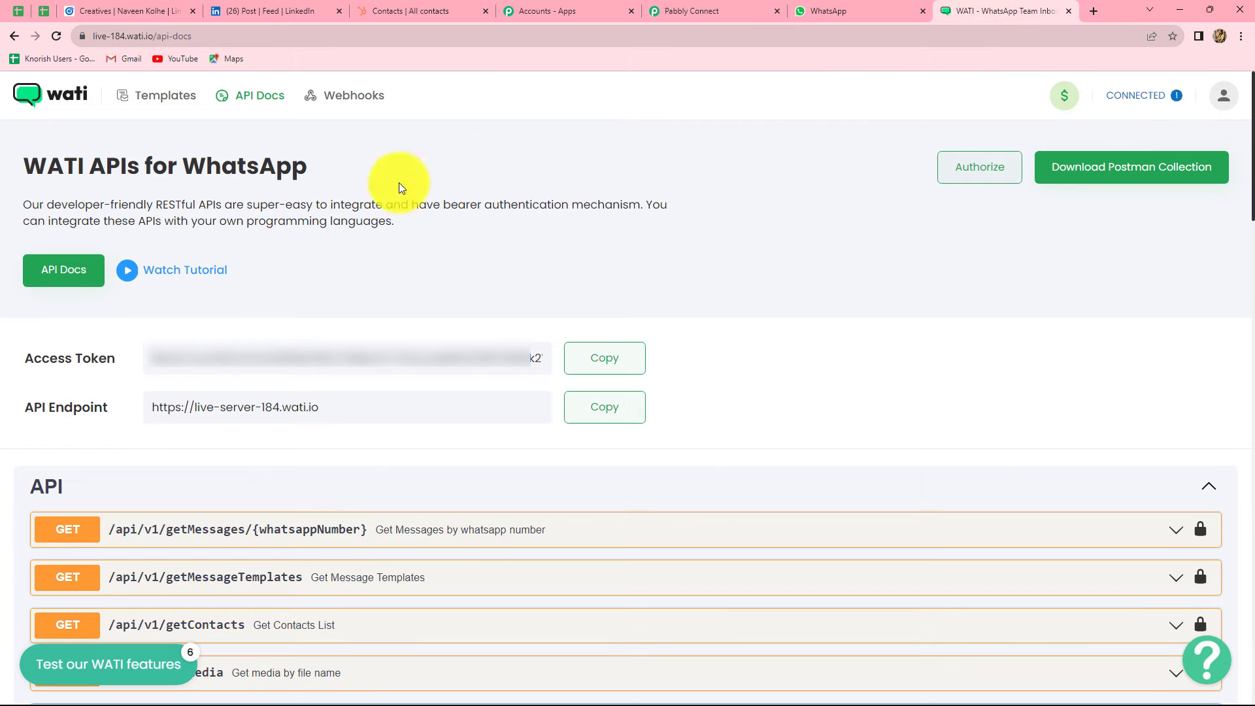
pyautogui.click(585, 365)
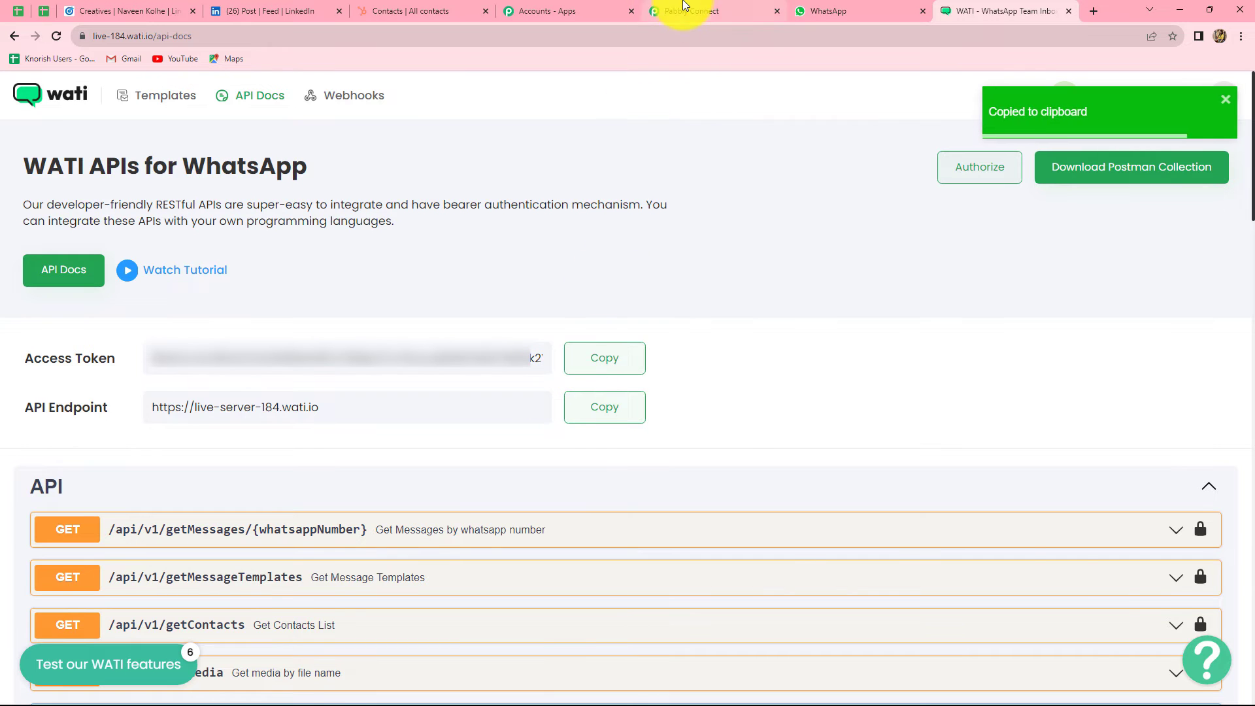
pyautogui.click(672, 9)
pyautogui.hotkey('ctrl', 'v')
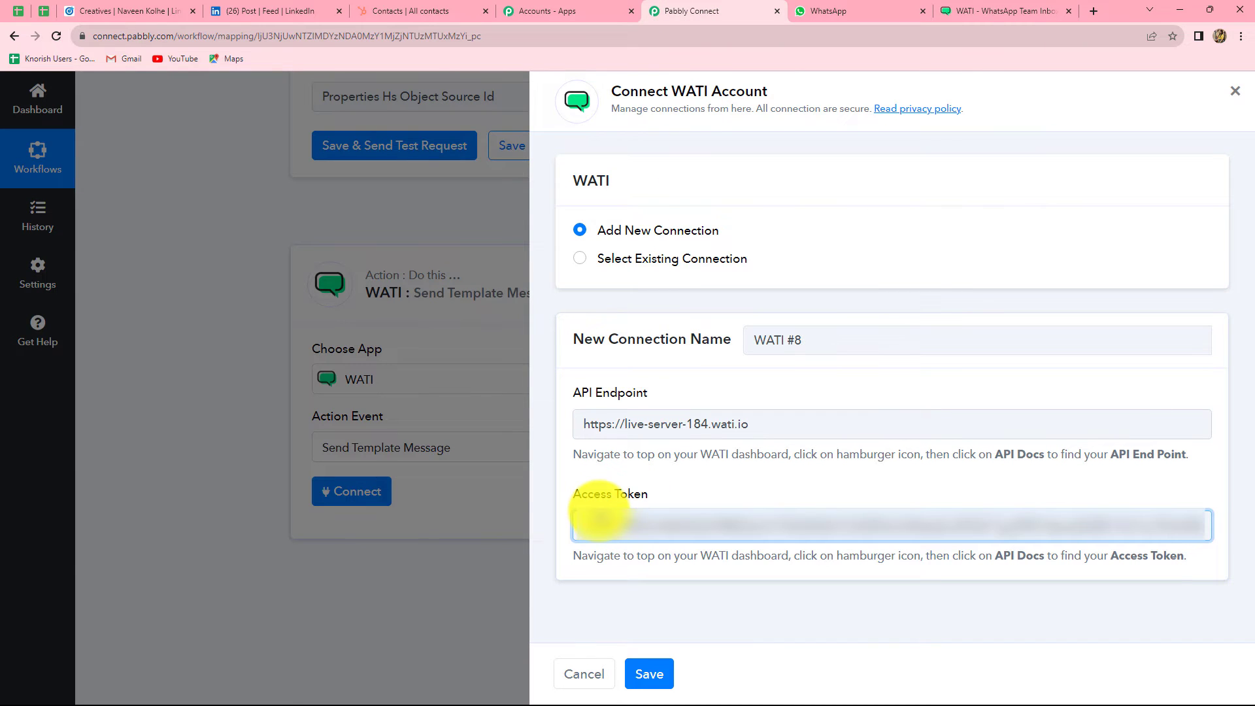
pyautogui.click(659, 672)
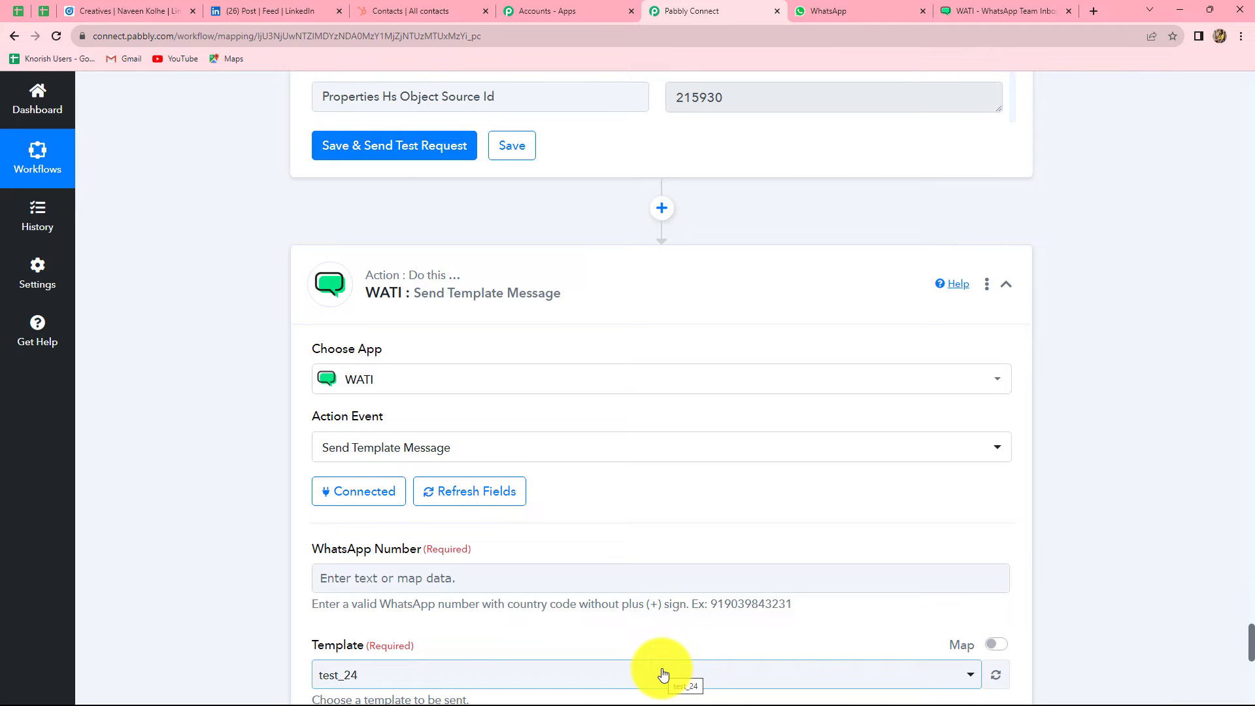
# Step: Map the WhatsApp Number field to the Question Answers Phone Number value from the LinkedIn lead response, searching for "phone"
pyautogui.scroll(-5, 662, 673)
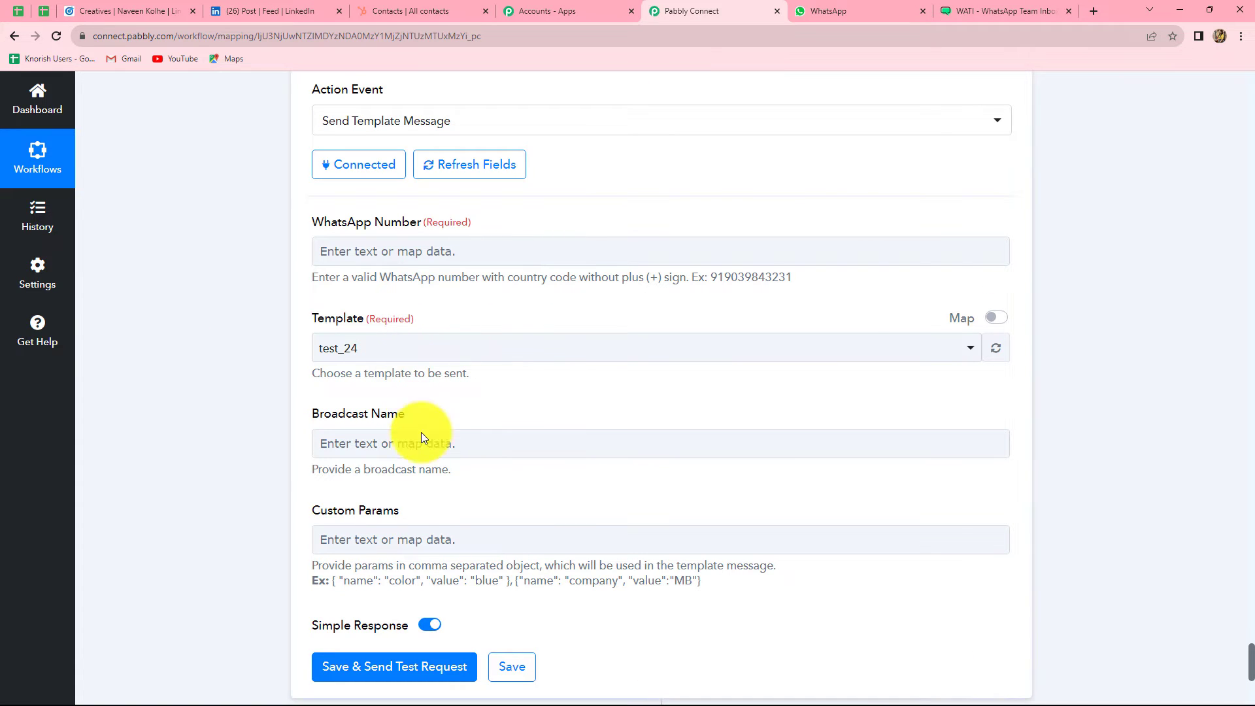
pyautogui.click(353, 252)
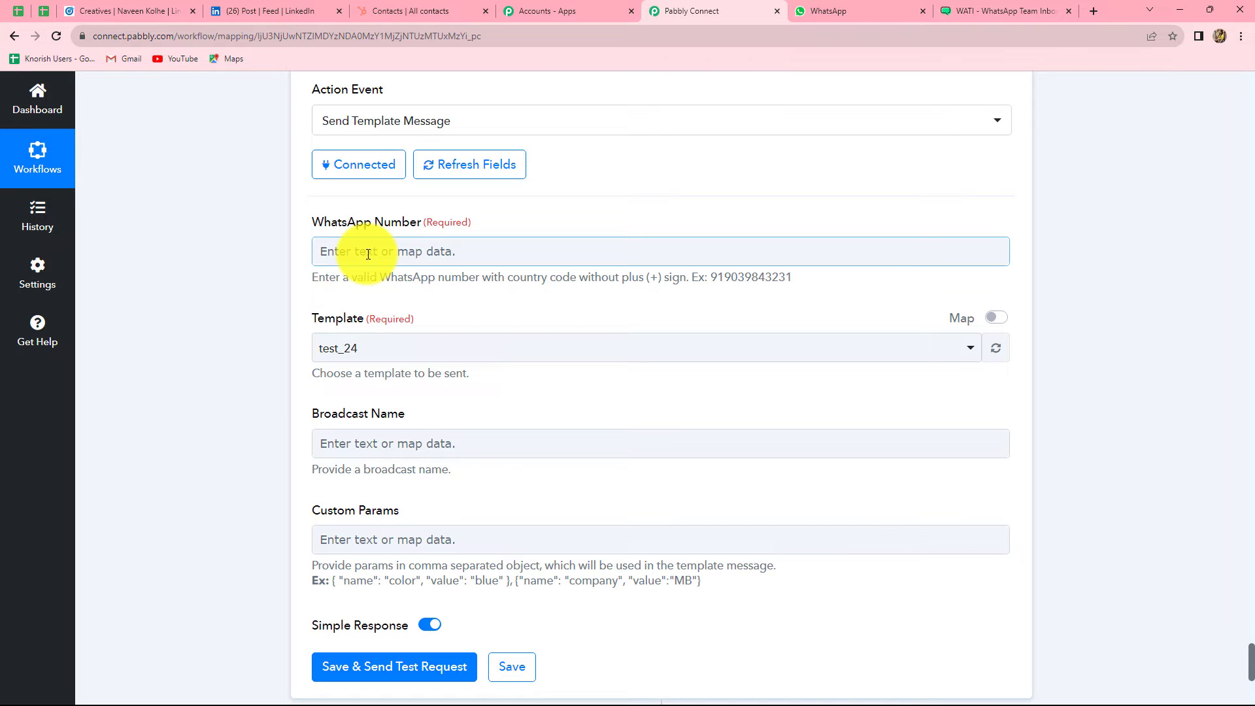
pyautogui.click(368, 254)
pyautogui.click(370, 251)
pyautogui.click(373, 252)
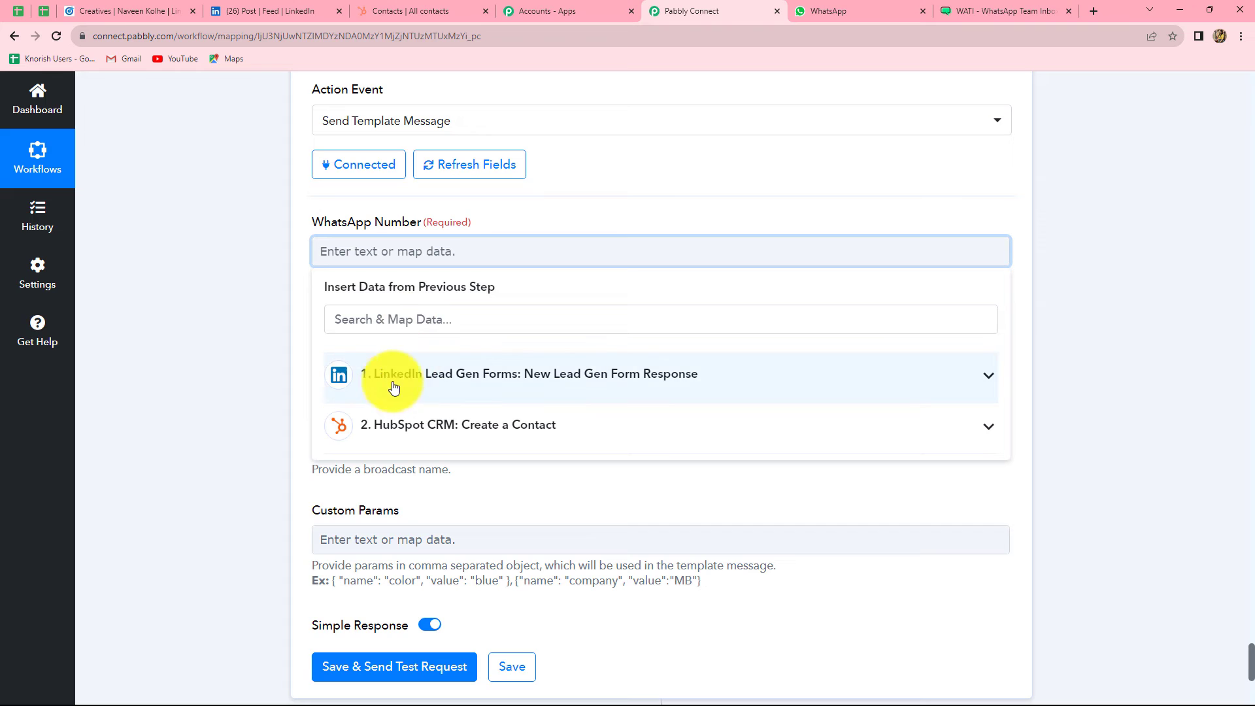
pyautogui.click(491, 391)
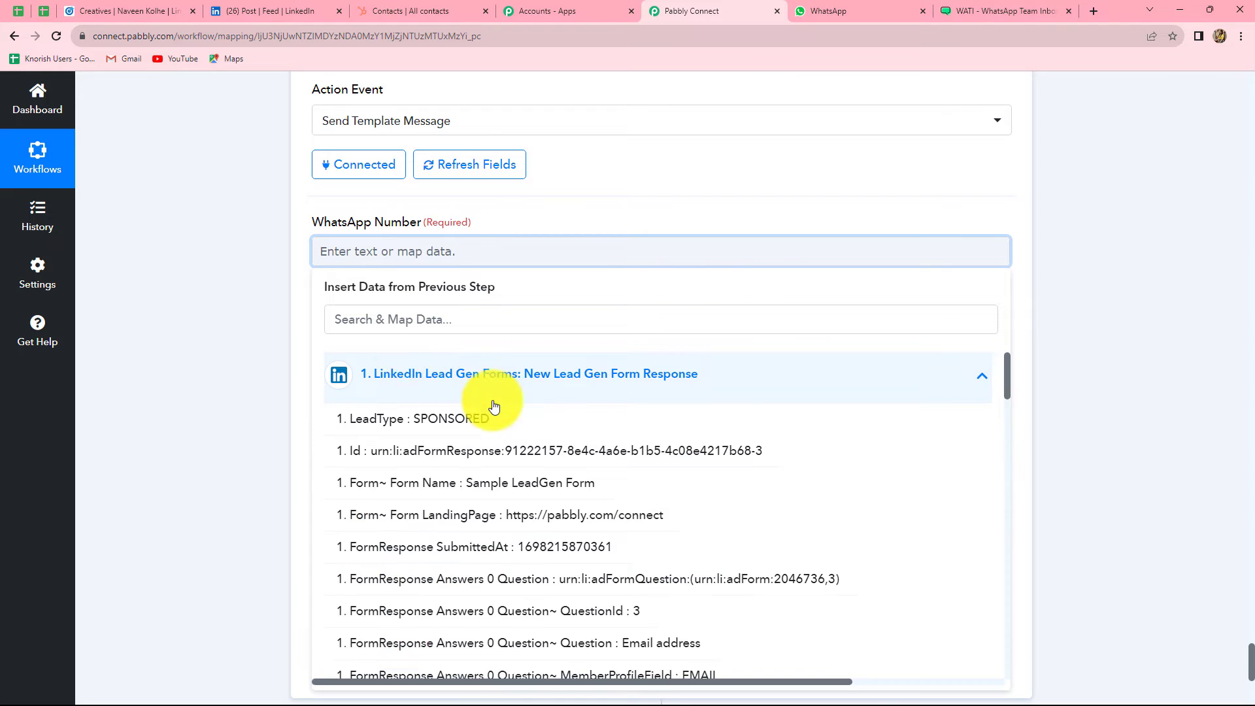
pyautogui.click(368, 314)
pyautogui.write('pho')
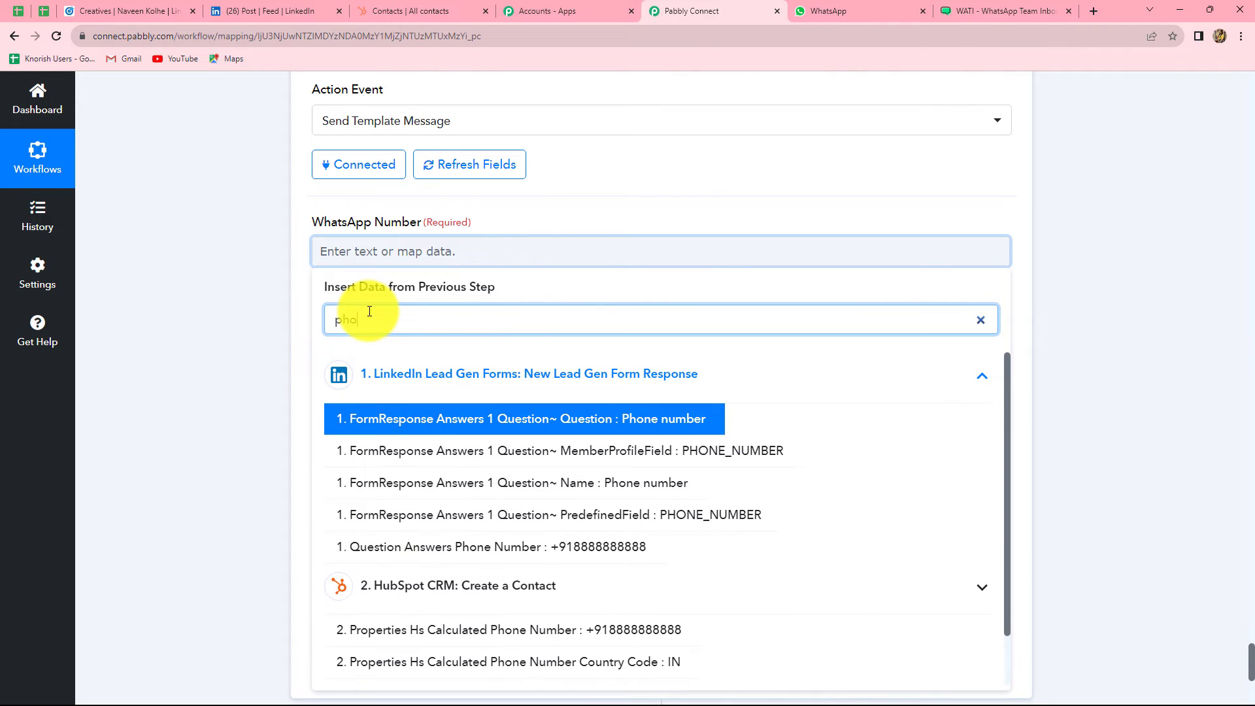
pyautogui.write('ne')
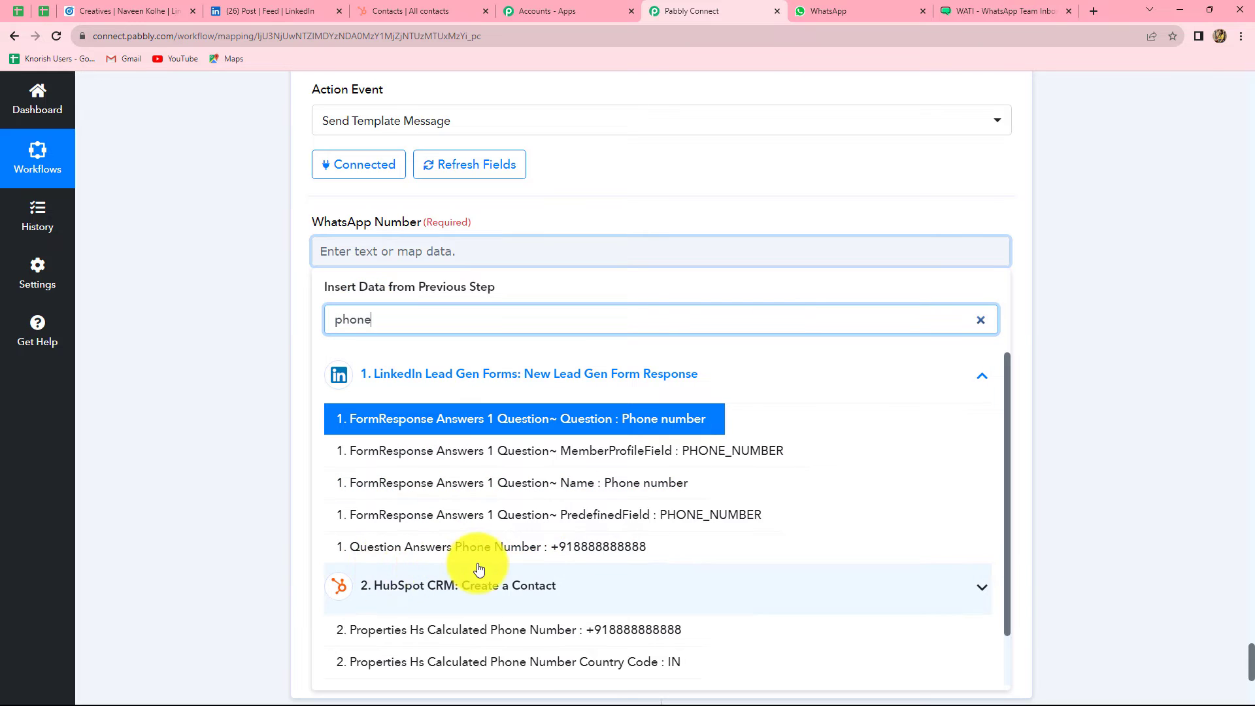
pyautogui.click(587, 549)
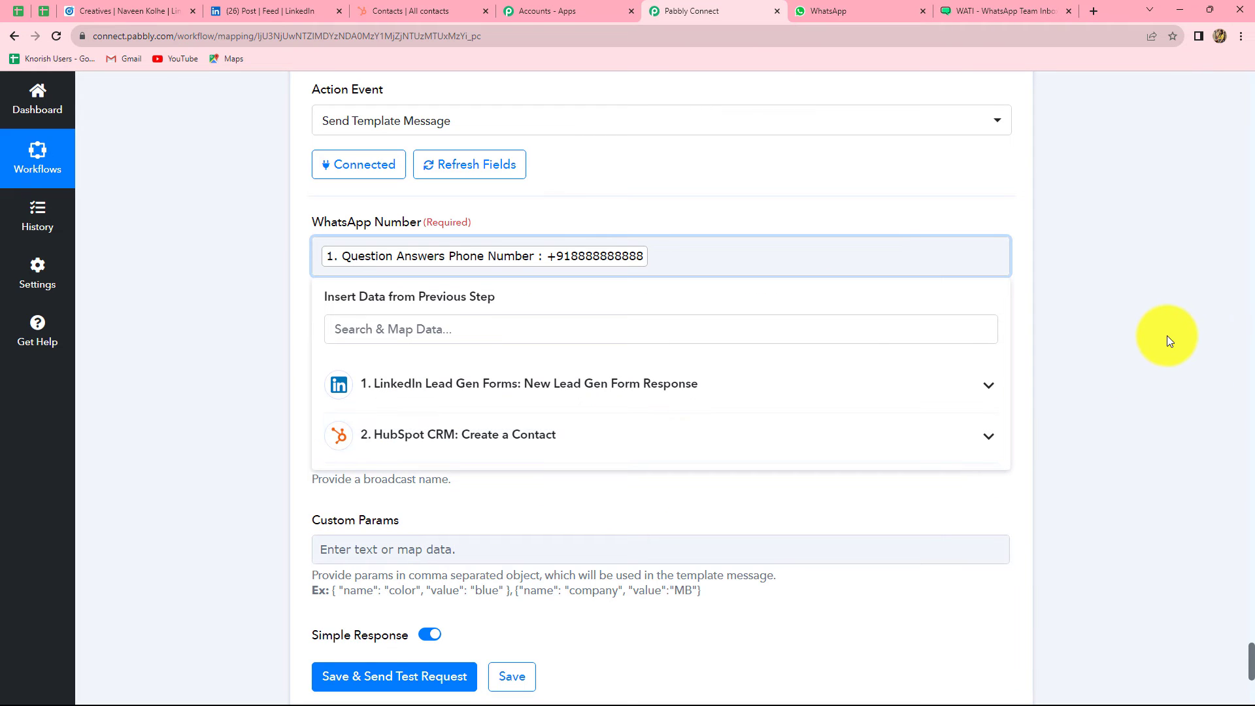
pyautogui.click(363, 260)
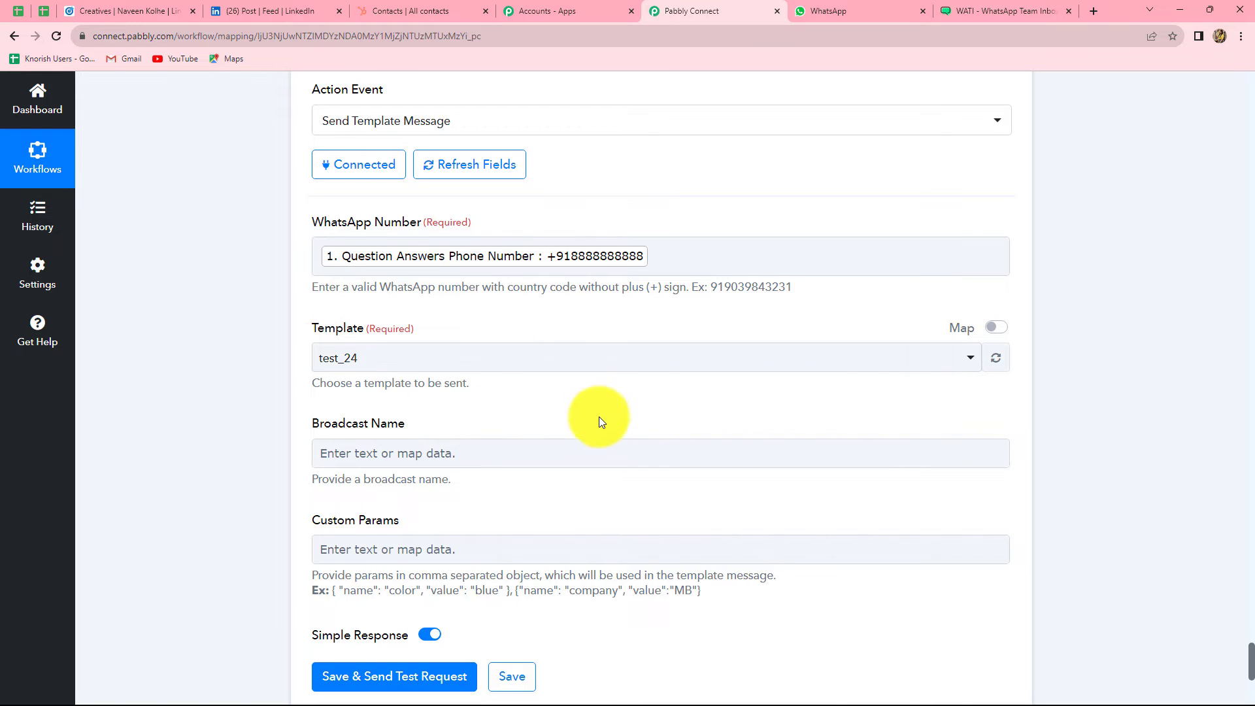
# Step: Switch to WATI, open the list of message templates, dismiss the recharge offer and look through the approved templates
pyautogui.scroll(-2, 588, 399)
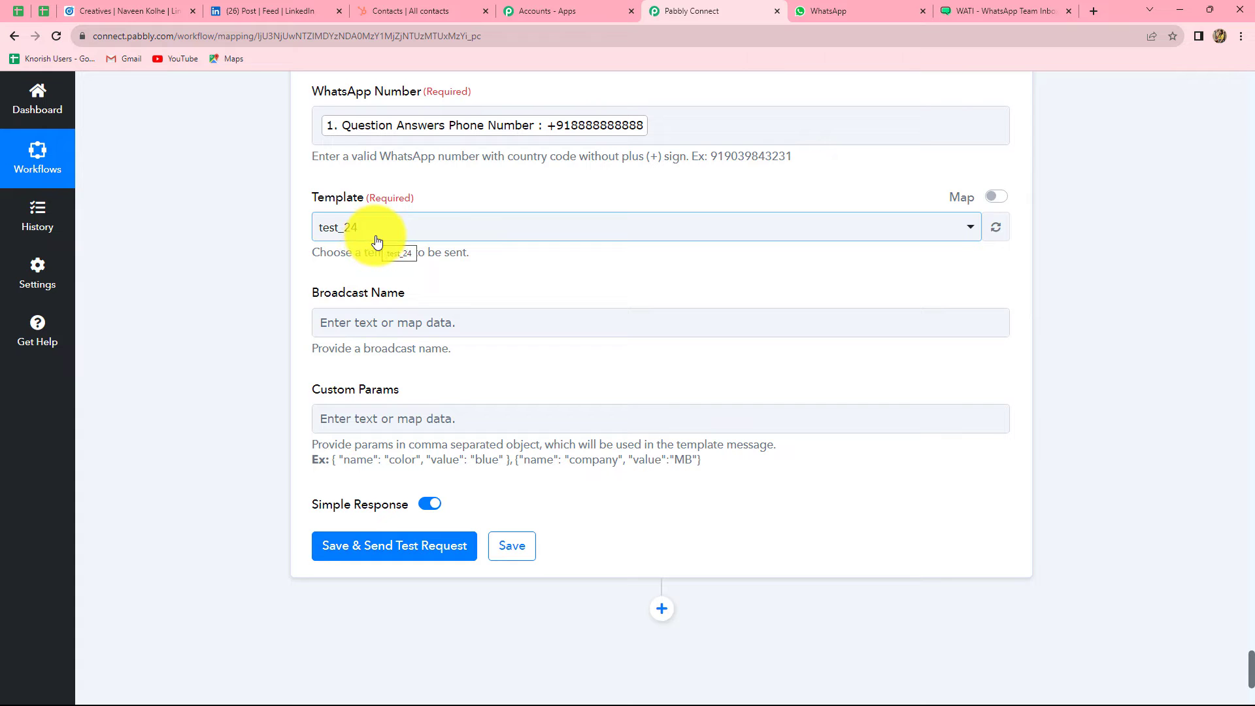
pyautogui.click(1014, 9)
pyautogui.click(169, 99)
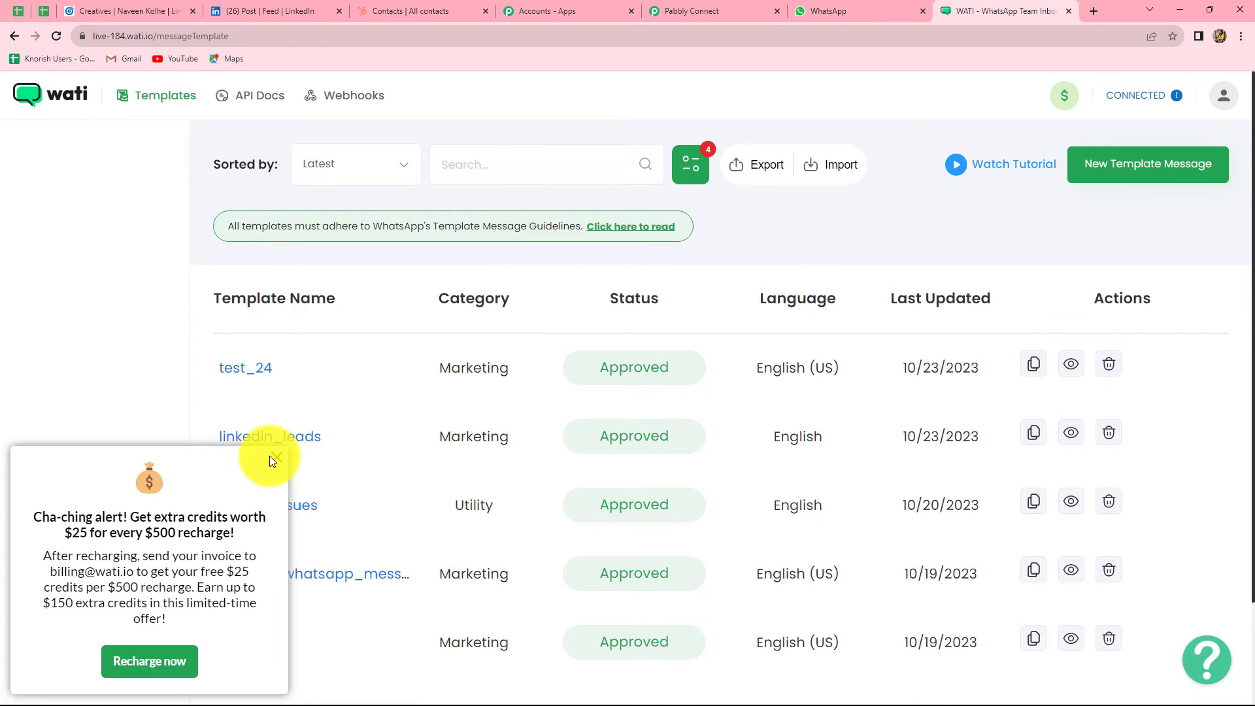
pyautogui.click(276, 457)
pyautogui.scroll(-2, 327, 433)
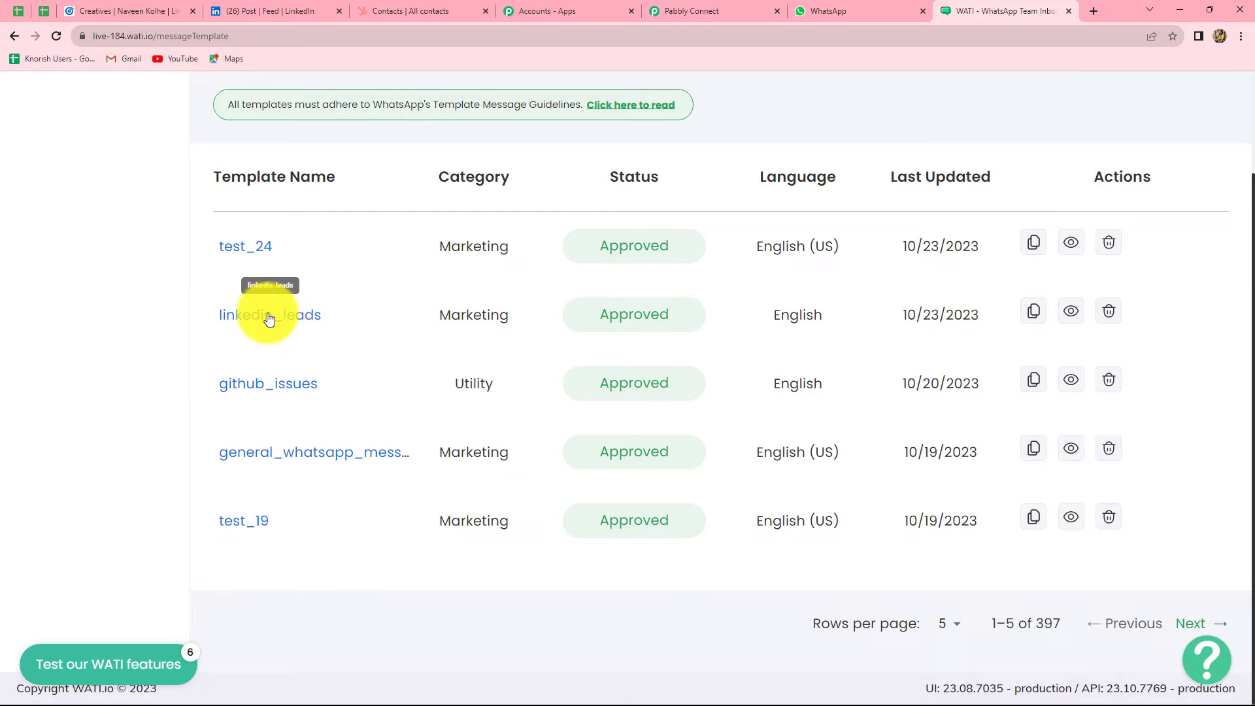
# Step: Open the linkedin_leads template, review its broadcast title, body, footer, buttons and sample content, and close it
pyautogui.click(295, 318)
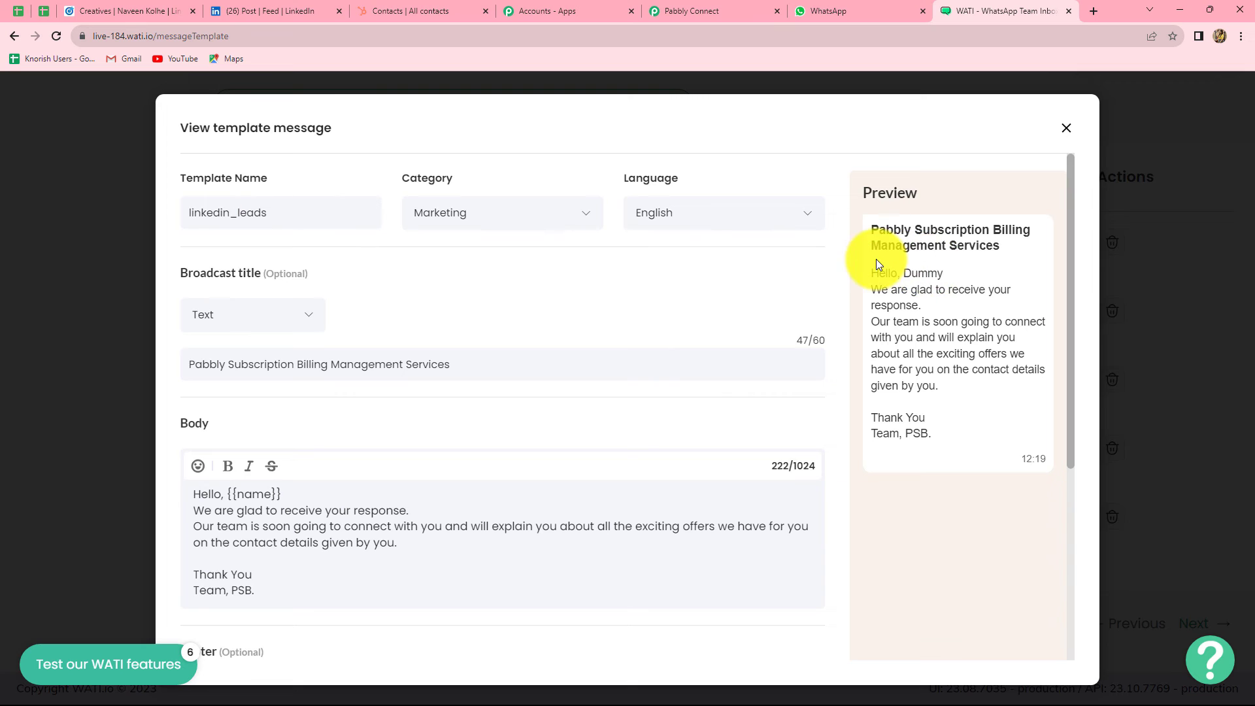
pyautogui.scroll(-3, 382, 432)
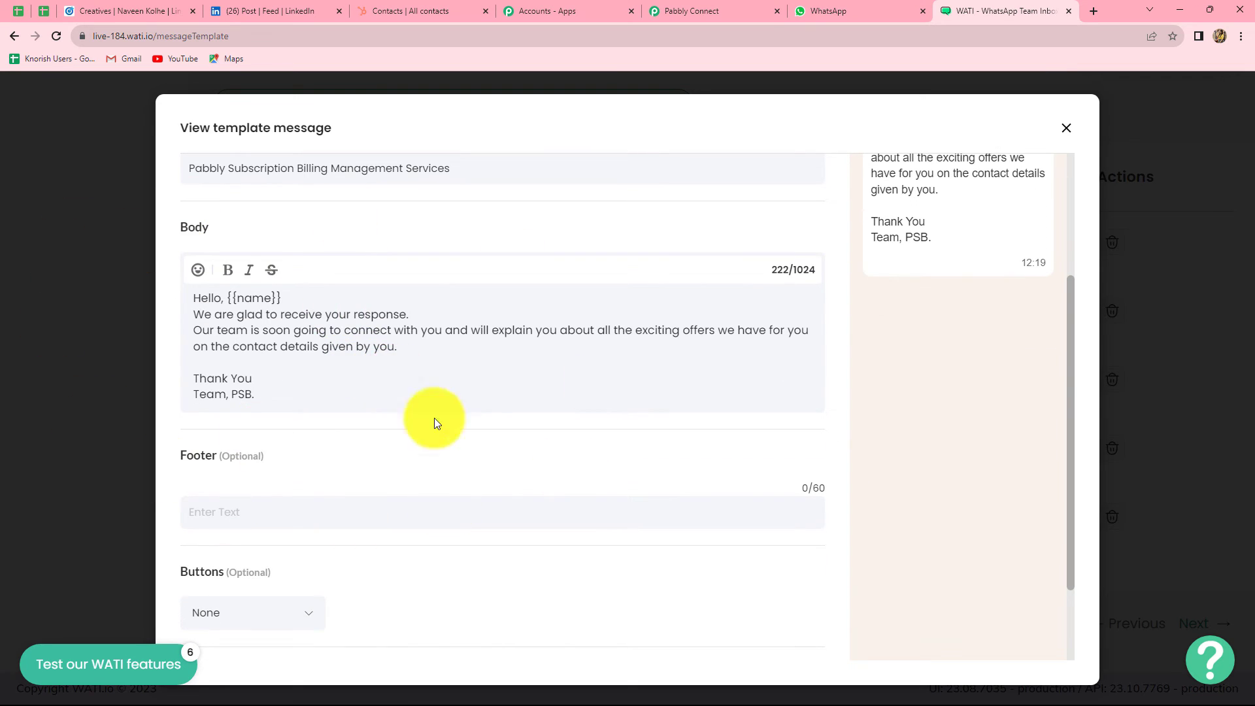
pyautogui.scroll(2, 424, 450)
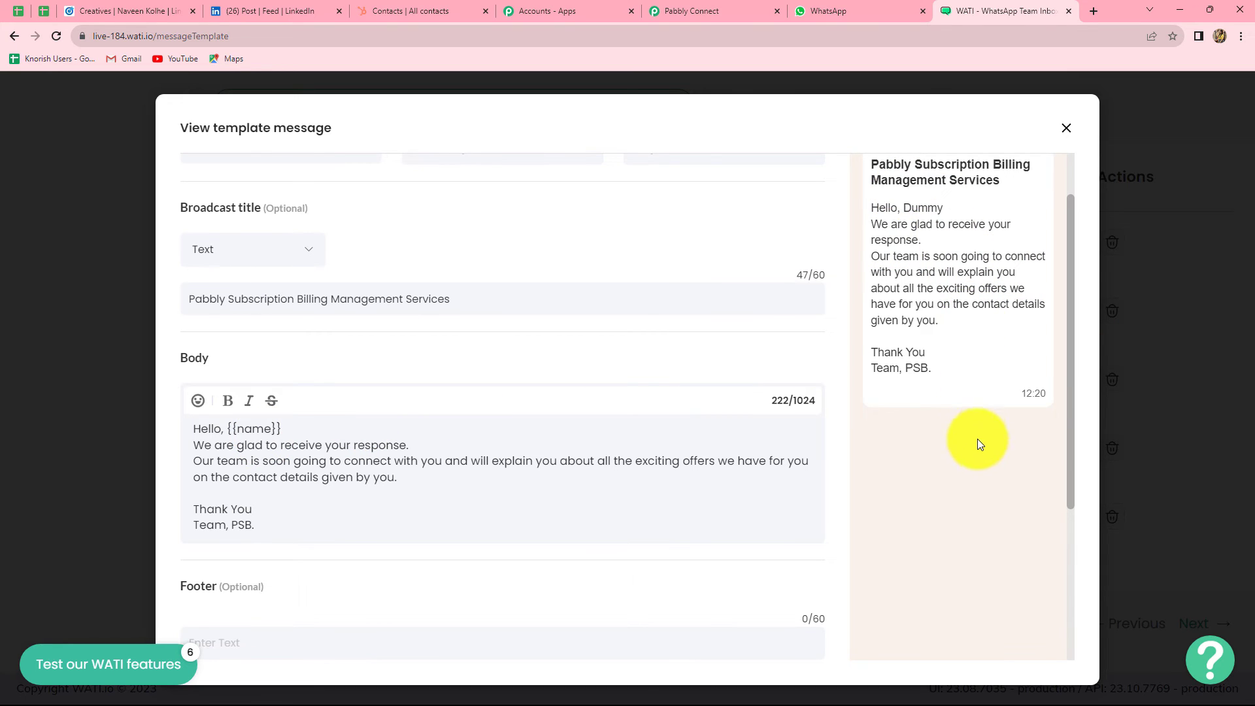
pyautogui.scroll(-4, 980, 453)
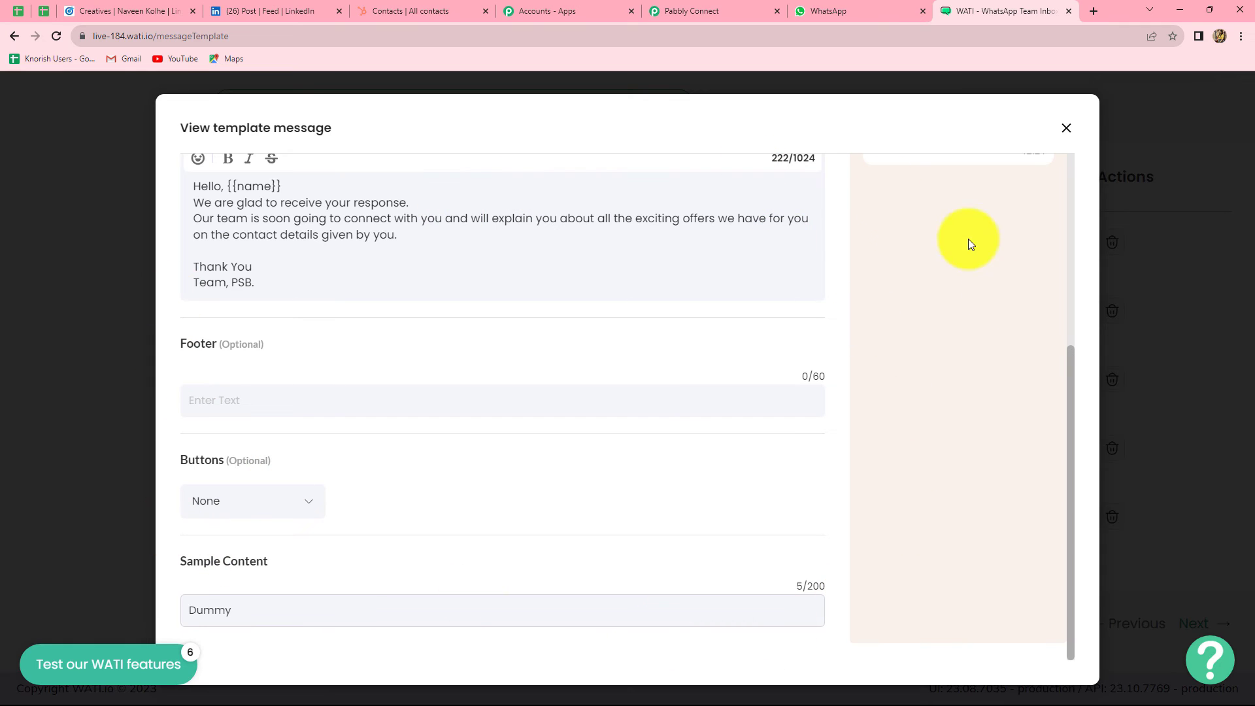
pyautogui.scroll(3, 913, 472)
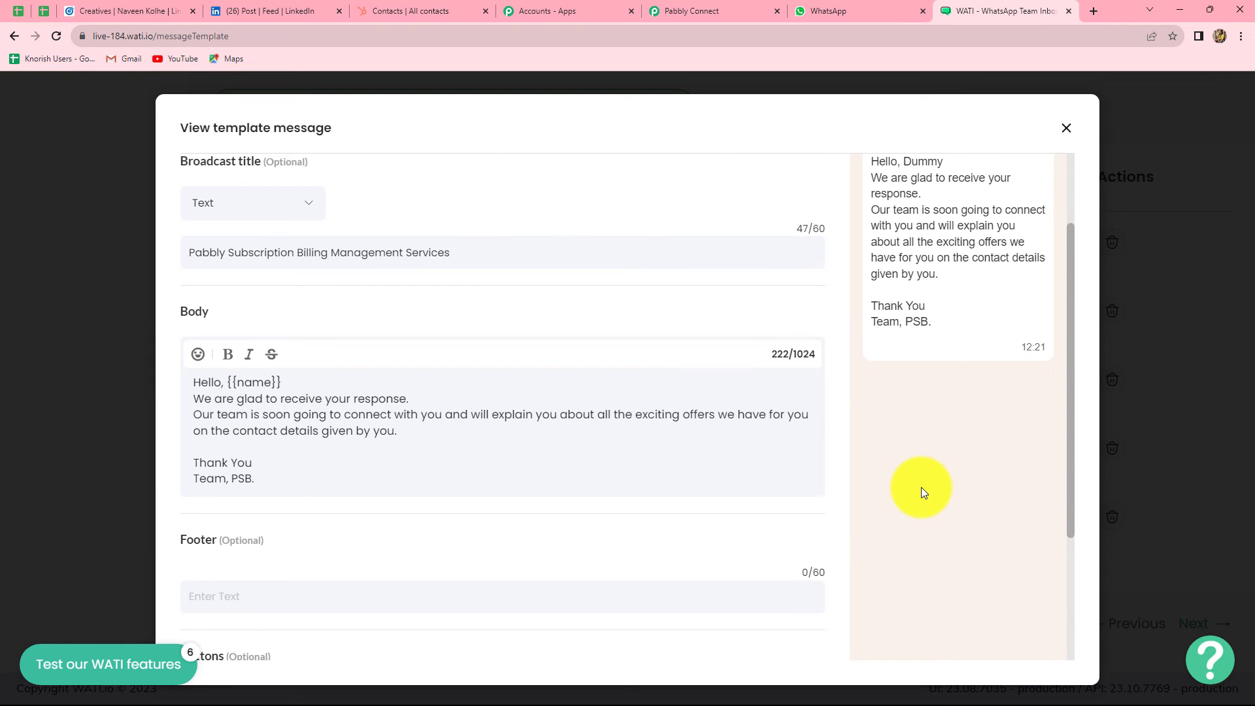
pyautogui.click(1064, 129)
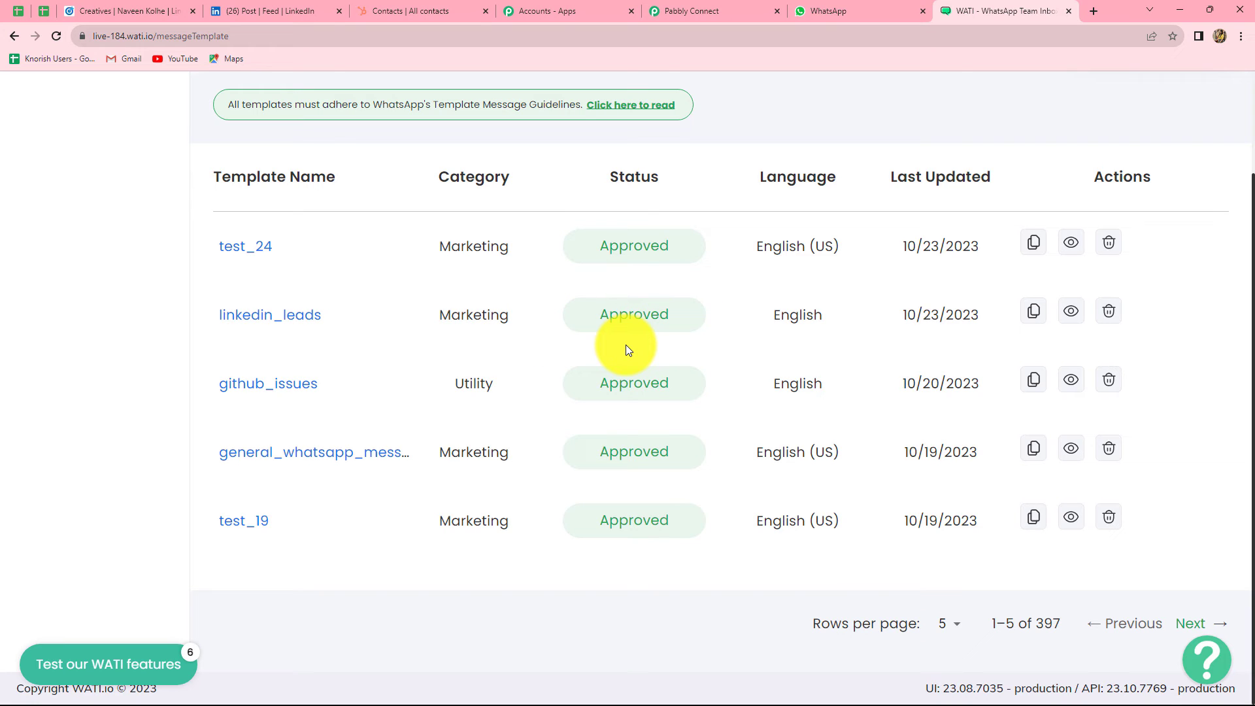
# Step: Switch to Pabbly Connect and set the WATI action's template to linkedin_leads
pyautogui.click(681, 5)
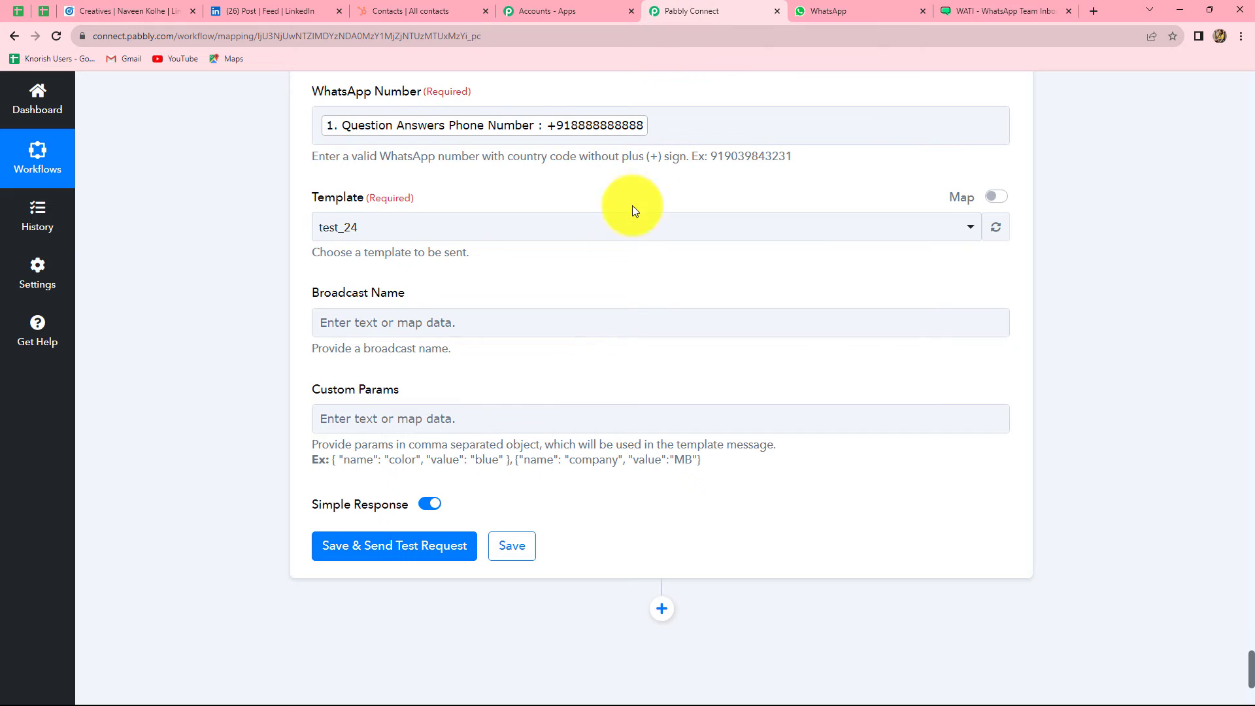
pyautogui.click(364, 233)
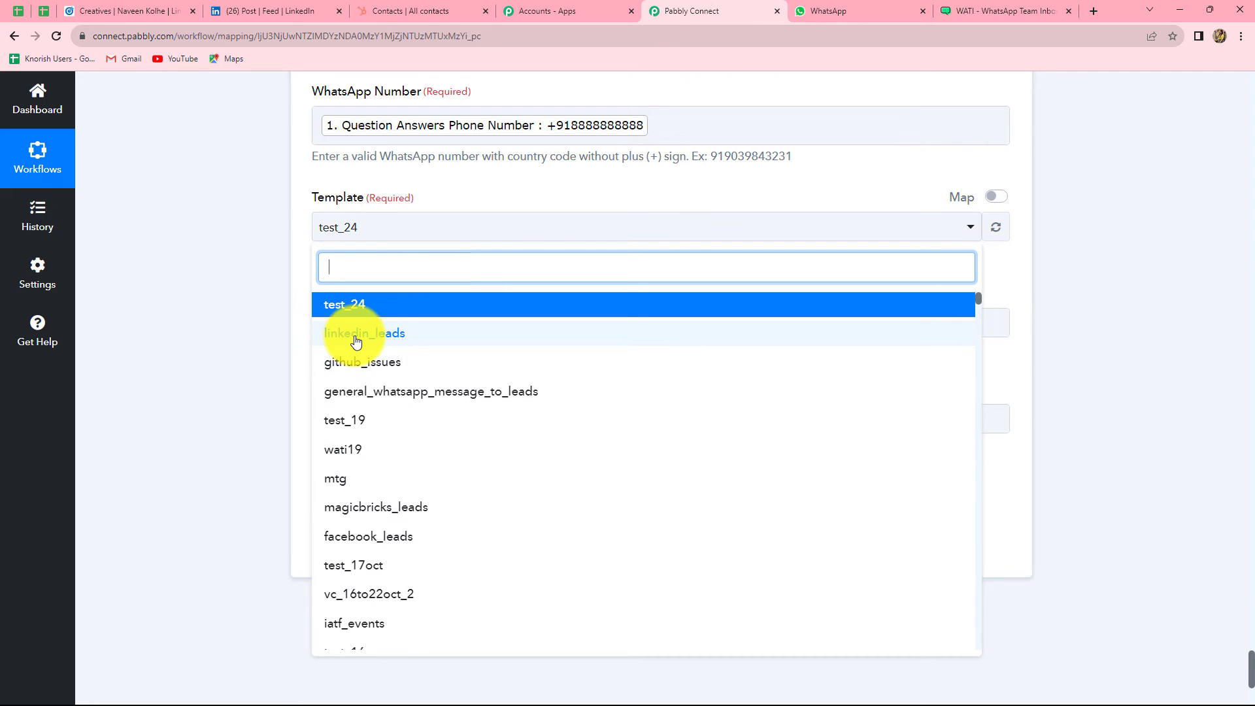
pyautogui.click(356, 339)
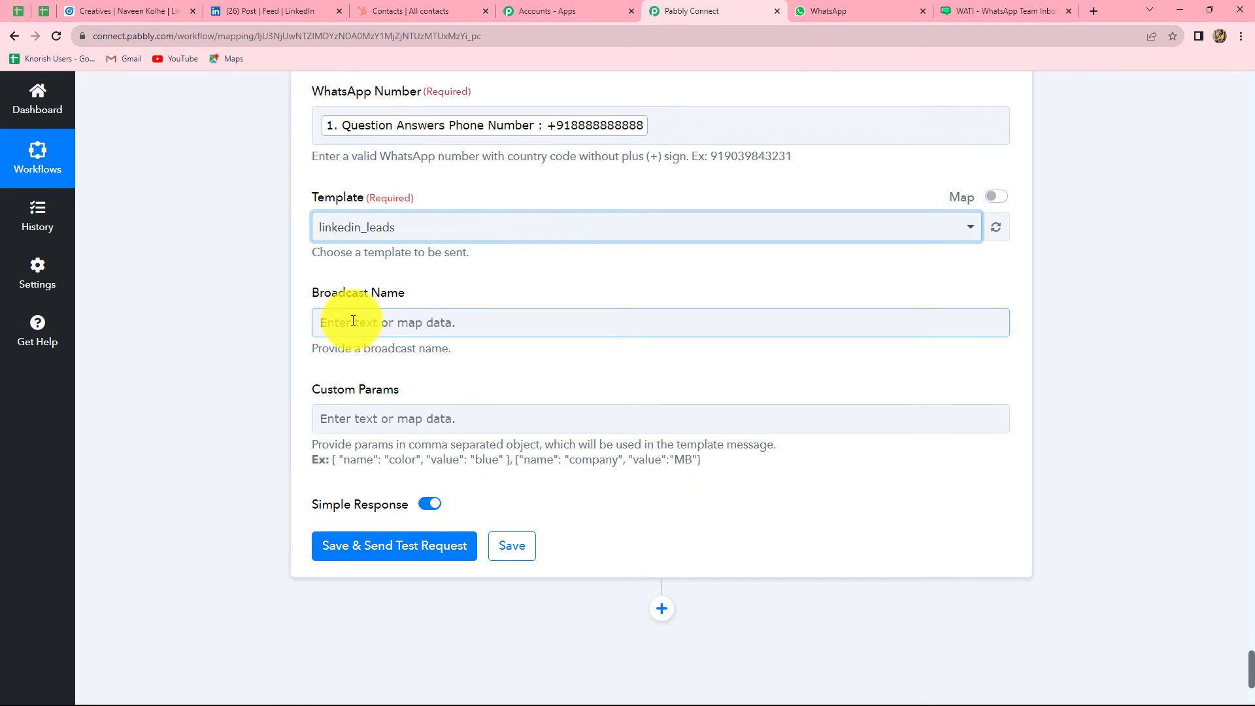
# Step: Set the Broadcast Name to "Pabbly Subscription Billing Management Services", taken from the broadcast title of WATI's linkedin_leads template
pyautogui.click(955, 8)
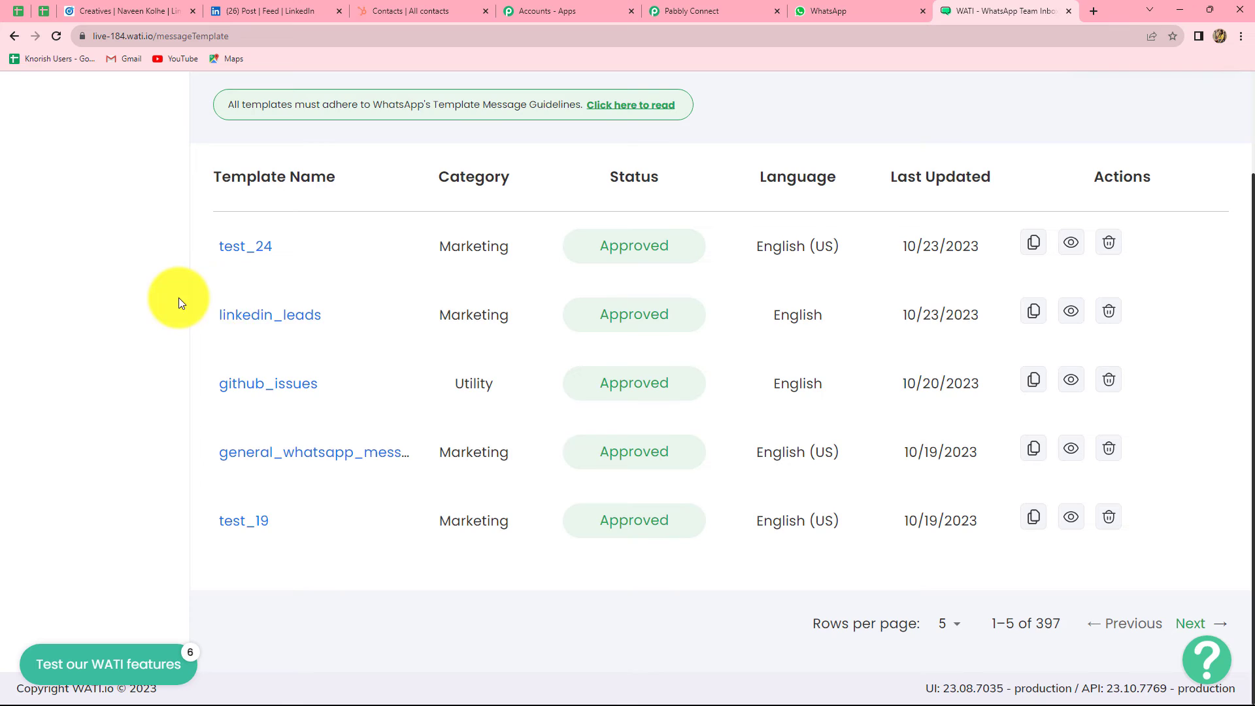
pyautogui.click(235, 320)
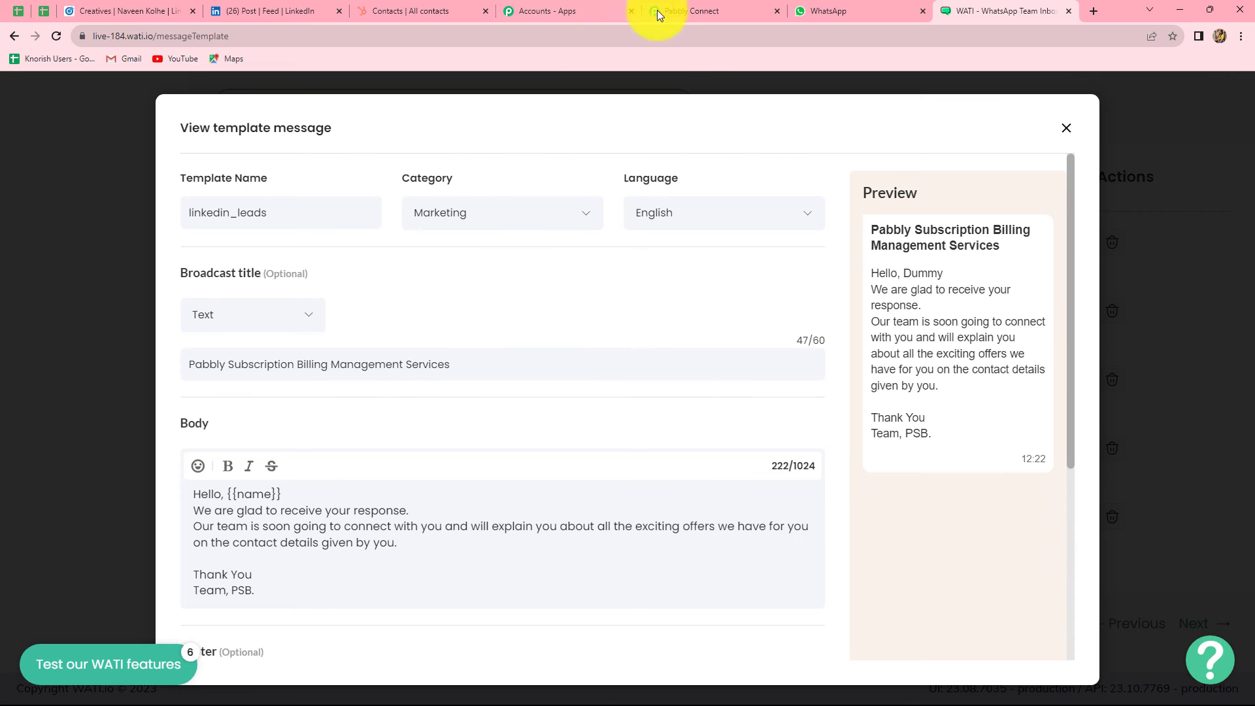
pyautogui.click(699, 10)
pyautogui.click(346, 323)
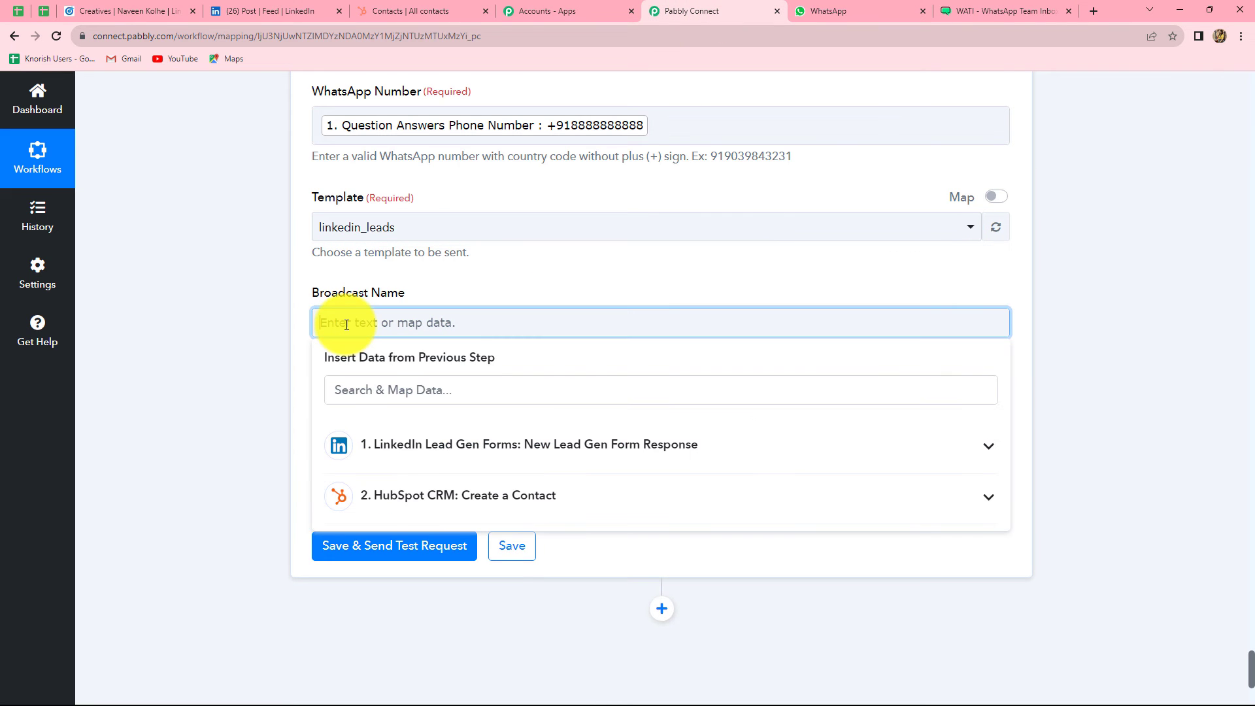
pyautogui.write('Pabbly Subscription Billing Management Services')
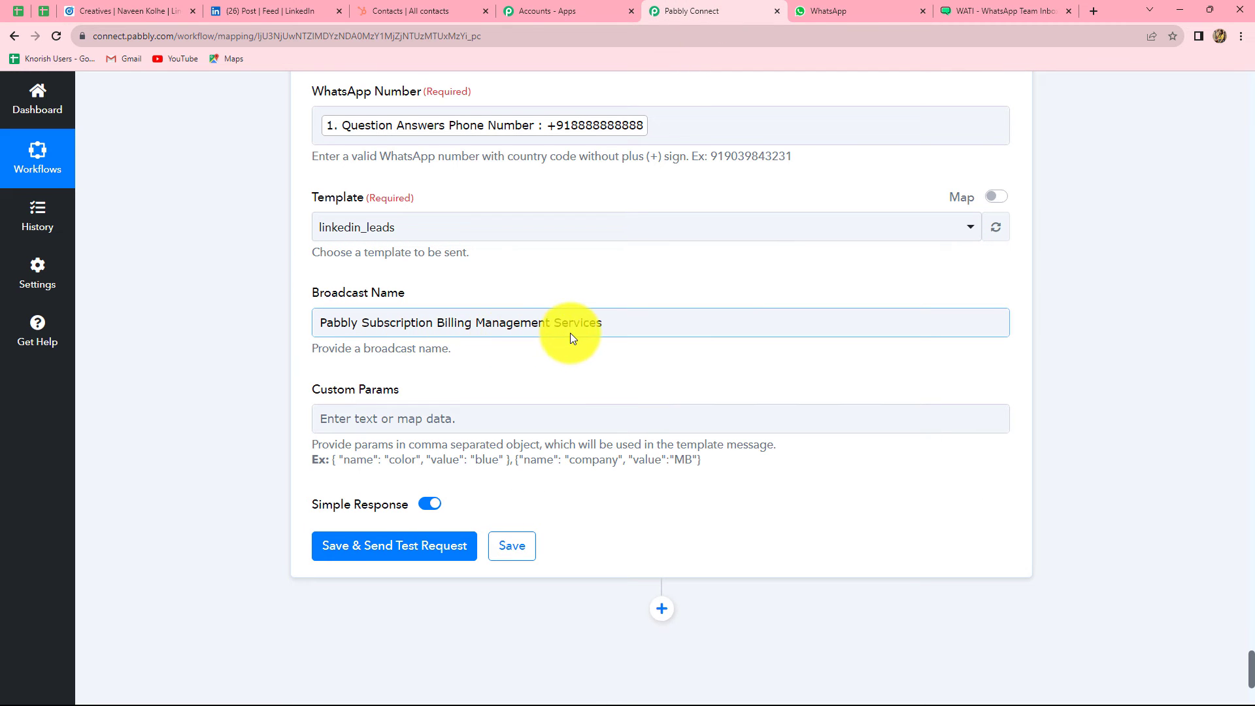
pyautogui.click(271, 252)
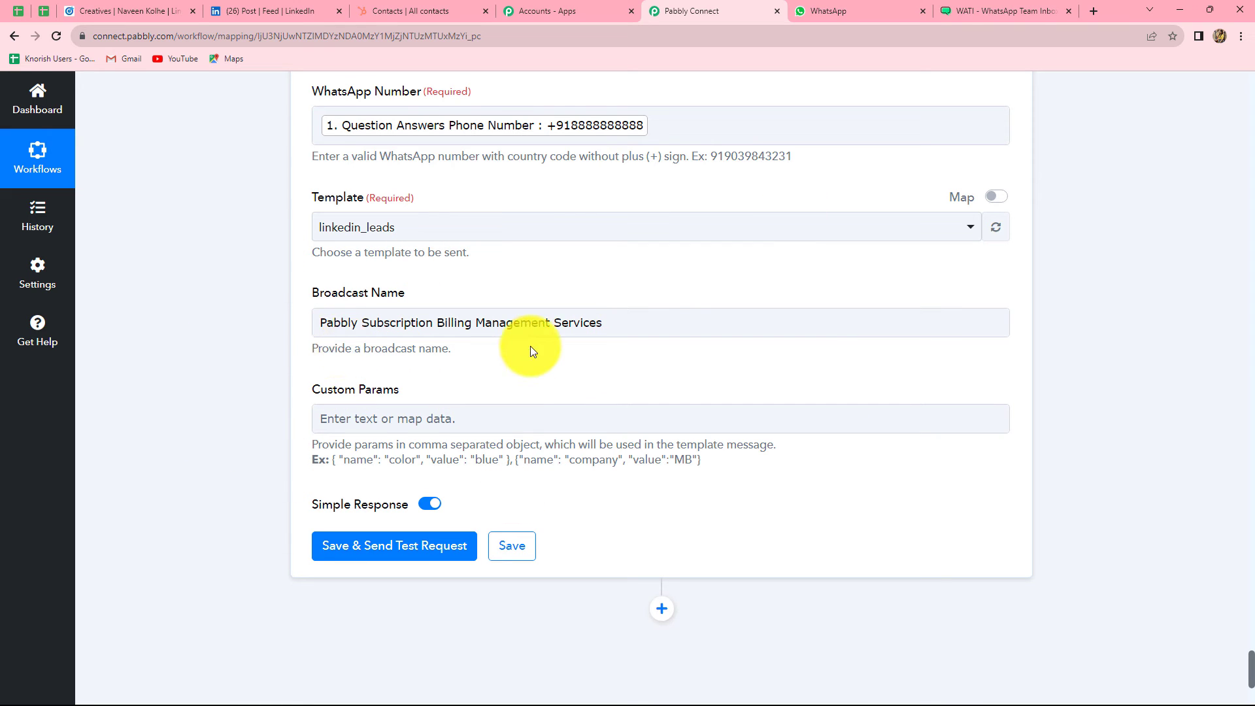
# Step: Copy the example object { "name": "color", "value": "blue" } from the help text into the Custom Params field
pyautogui.click(510, 418)
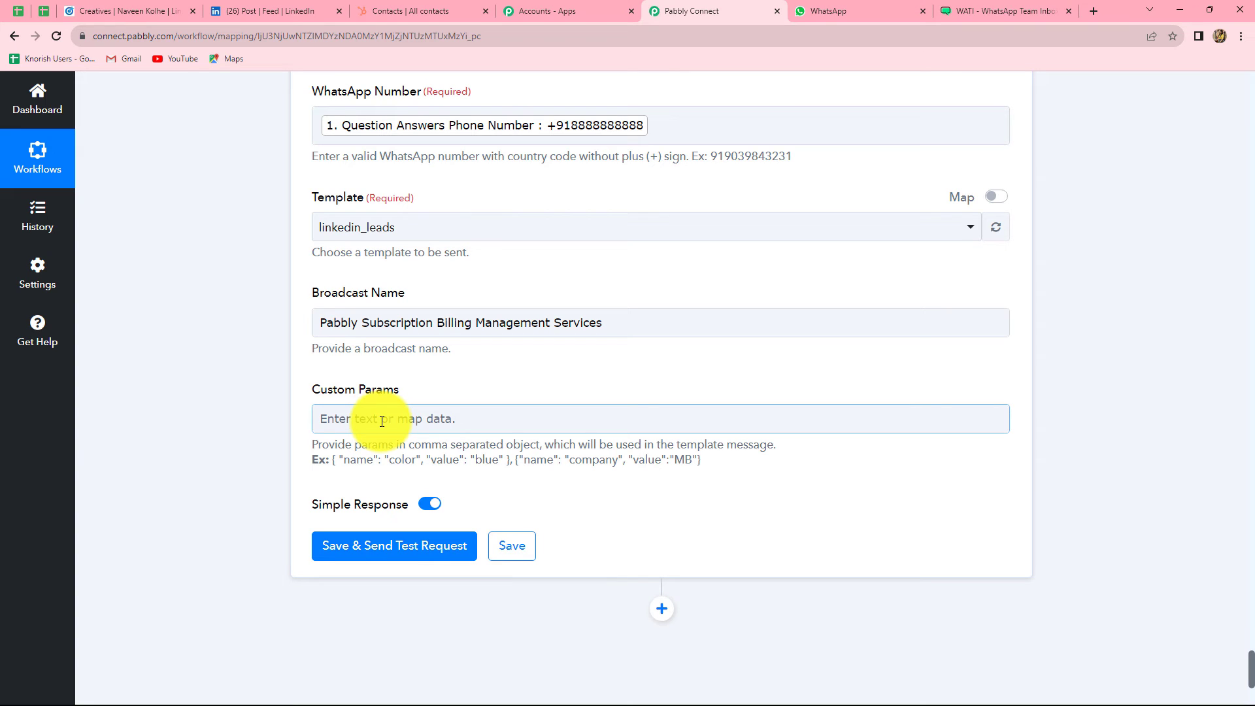
pyautogui.click(323, 485)
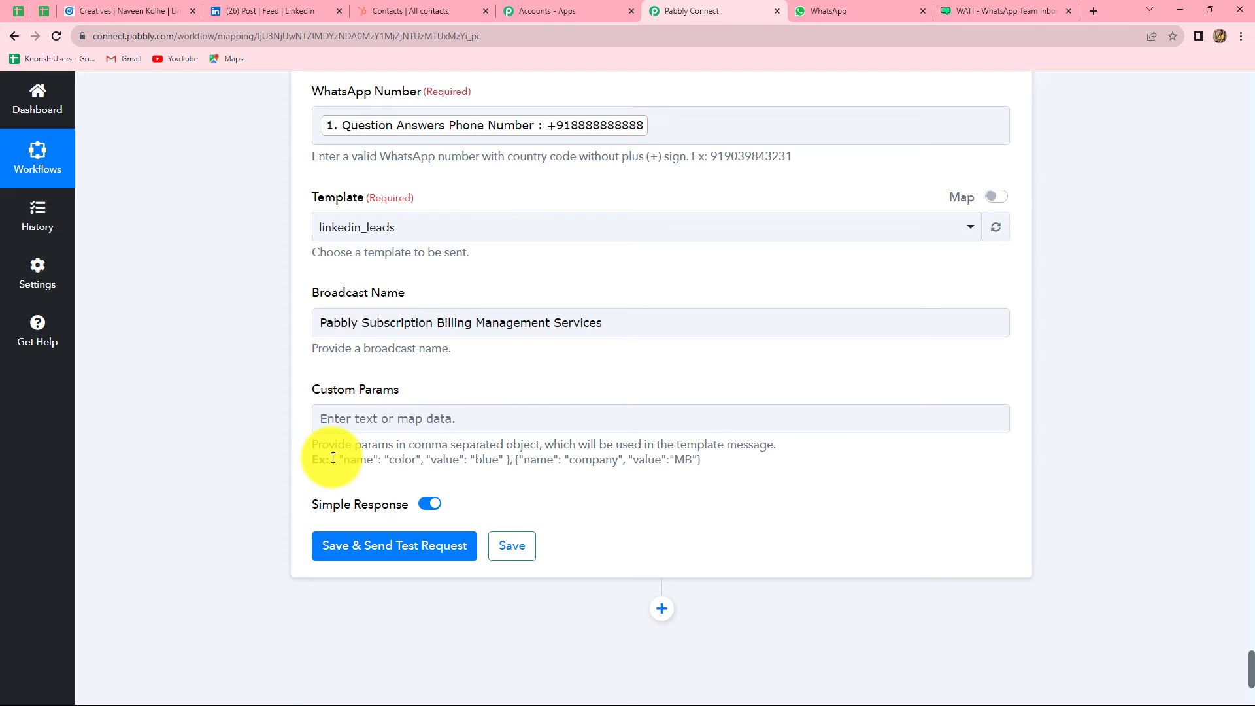
pyautogui.moveTo(333, 459); pyautogui.dragTo(496, 460)
pyautogui.click(382, 438)
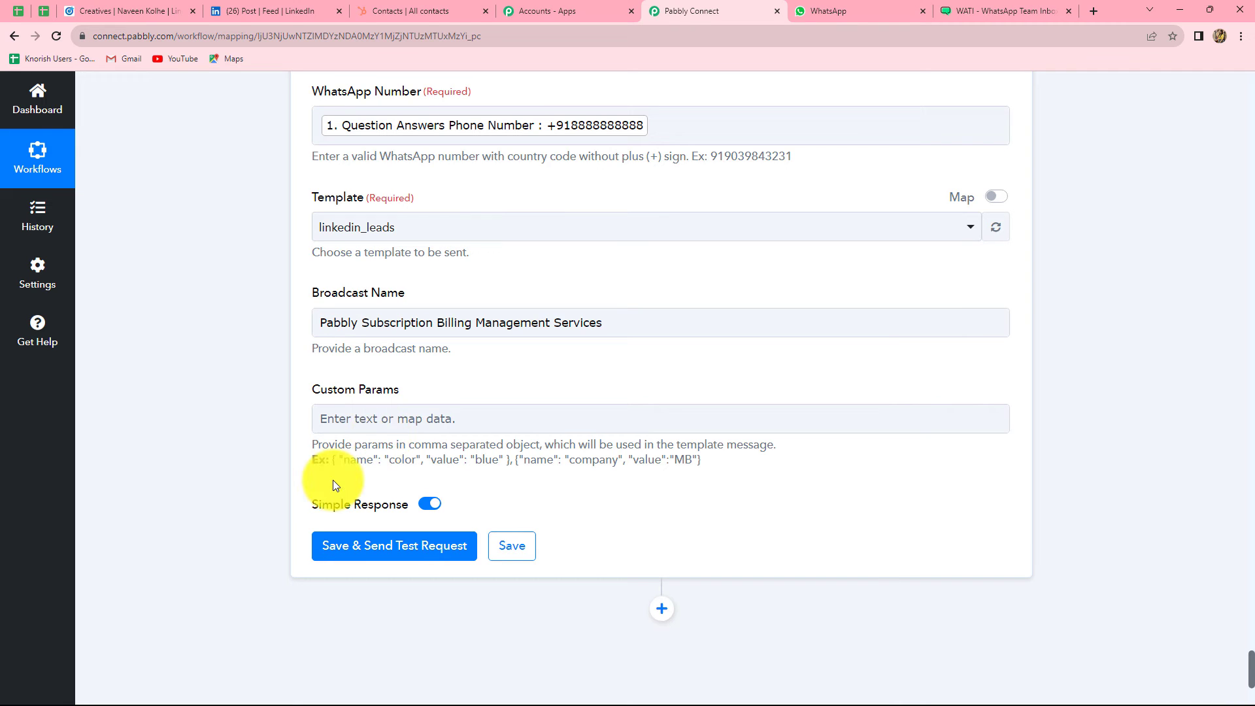
pyautogui.moveTo(329, 459); pyautogui.dragTo(512, 462)
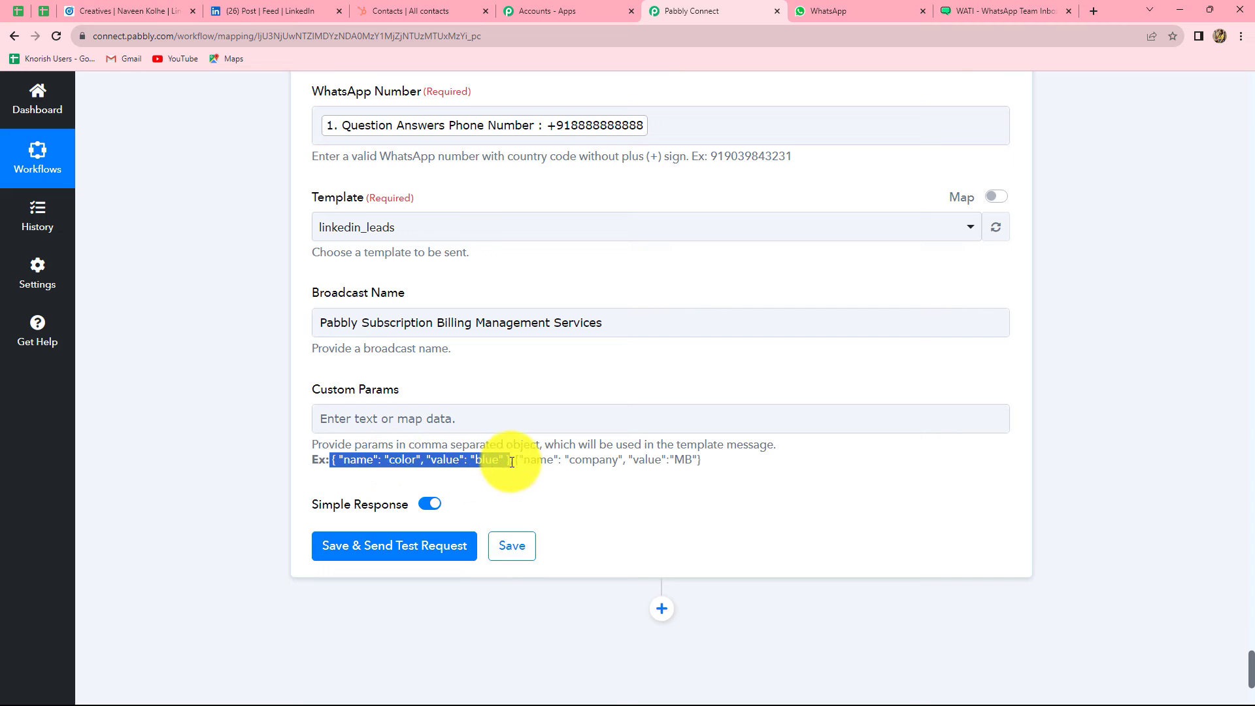
pyautogui.hotkey('ctrl', 'c')
pyautogui.click(439, 418)
pyautogui.hotkey('ctrl', 'v')
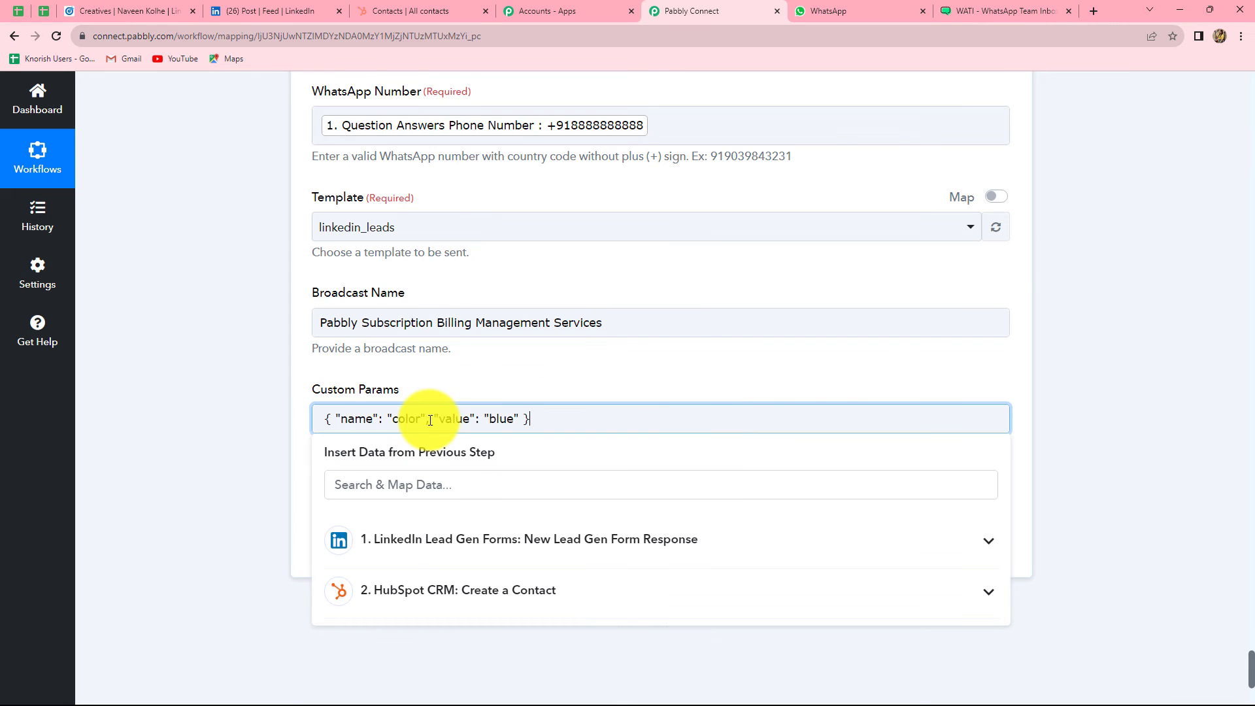
pyautogui.click(1135, 452)
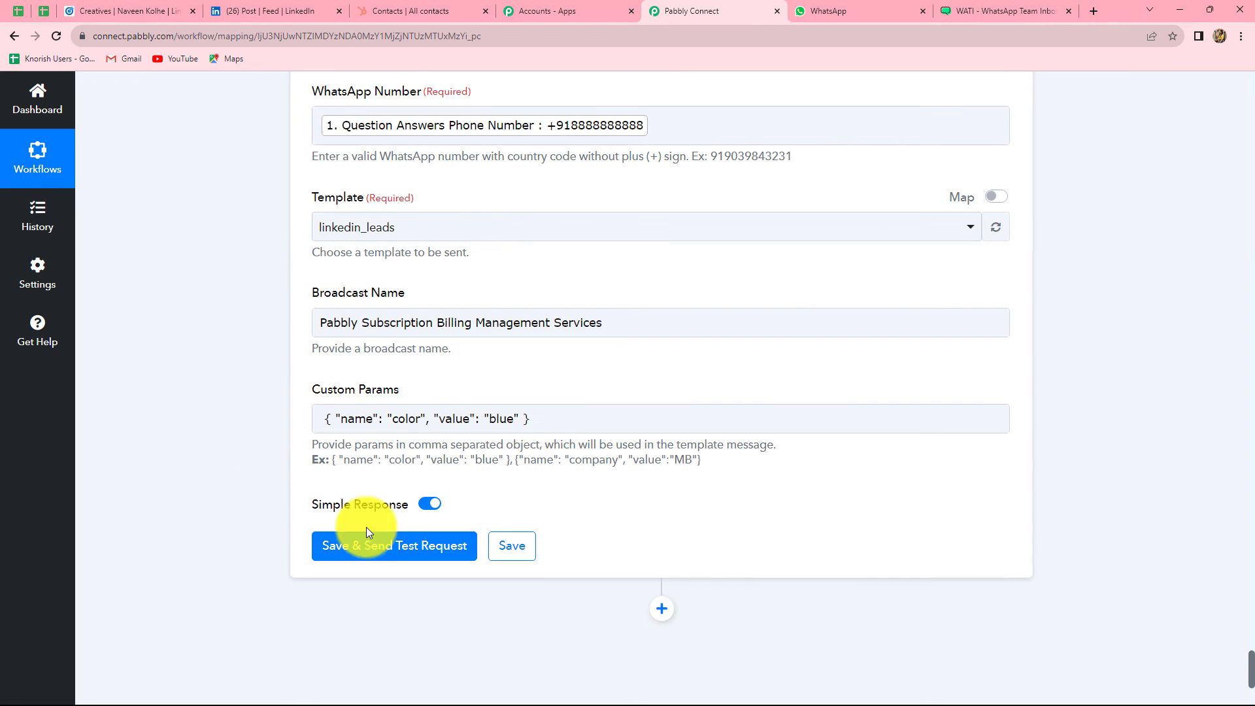
# Step: Change the parameter name in Custom Params from "color" to "name"
pyautogui.click(417, 419)
pyautogui.click(419, 419)
pyautogui.press('BackSpace')
pyautogui.press('BackSpace')
pyautogui.press('BackSpace')
pyautogui.press('BackSpace')
pyautogui.press('BackSpace')
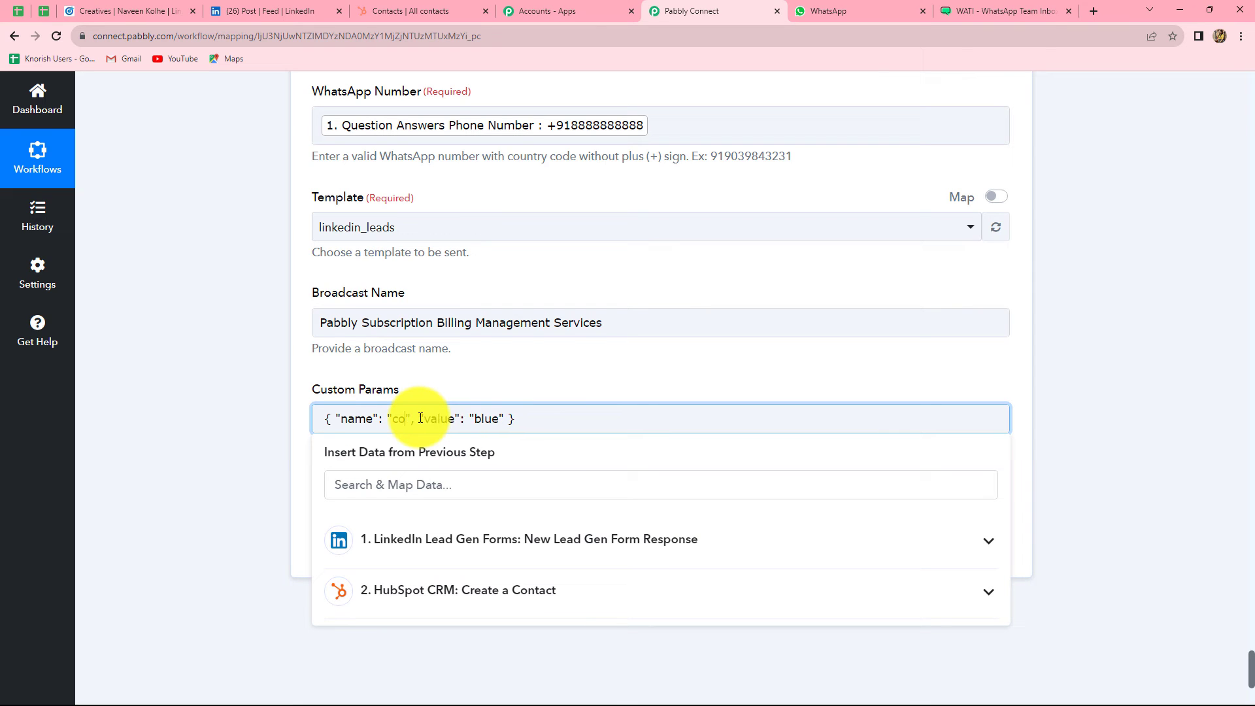
pyautogui.write('name')
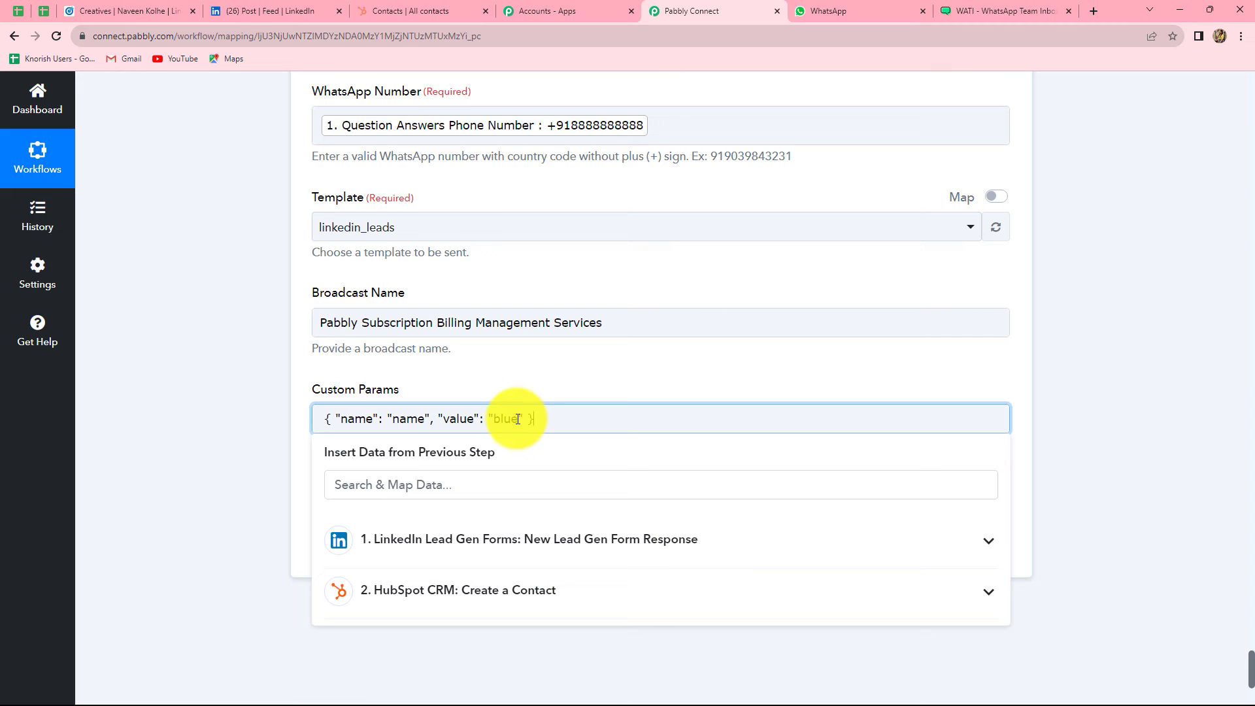
# Step: Replace "blue" in Custom Params with the Question Answers First Name value from the LinkedIn lead response, searching for "first"
pyautogui.press('BackSpace')
pyautogui.press('BackSpace')
pyautogui.press('BackSpace')
pyautogui.press('BackSpace')
pyautogui.click(513, 551)
pyautogui.click(451, 490)
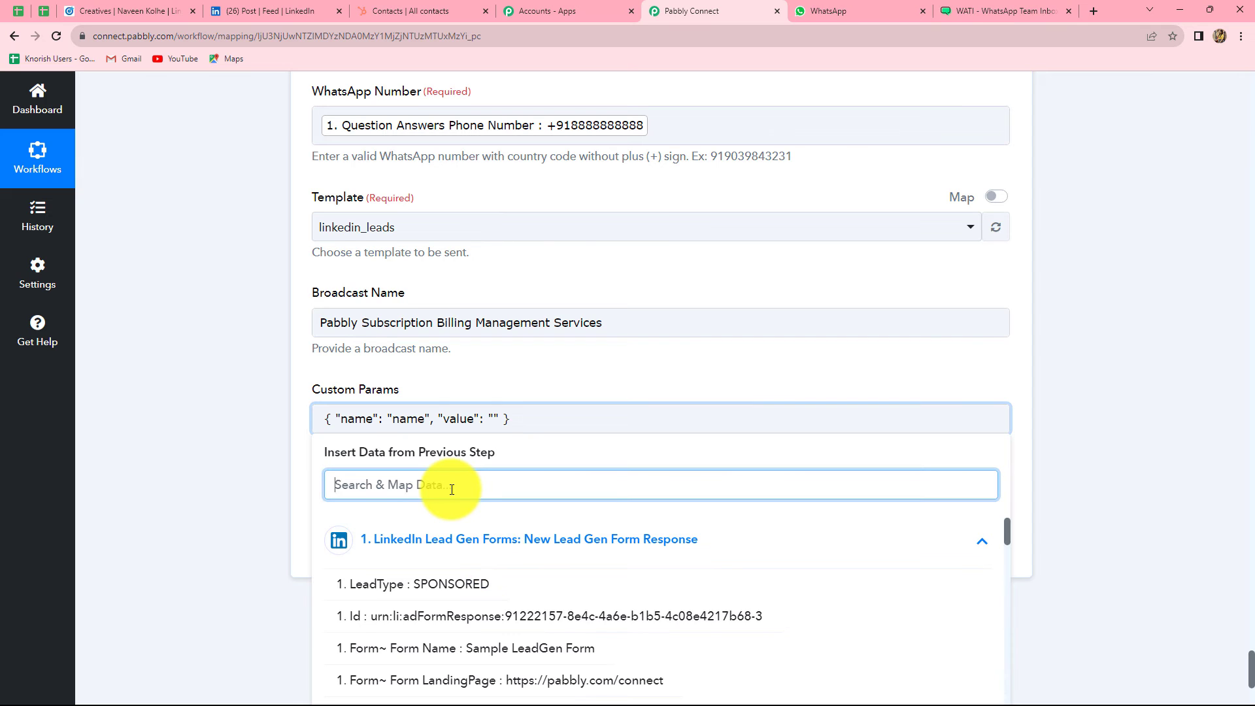
pyautogui.write('first')
pyautogui.scroll(-1, 482, 675)
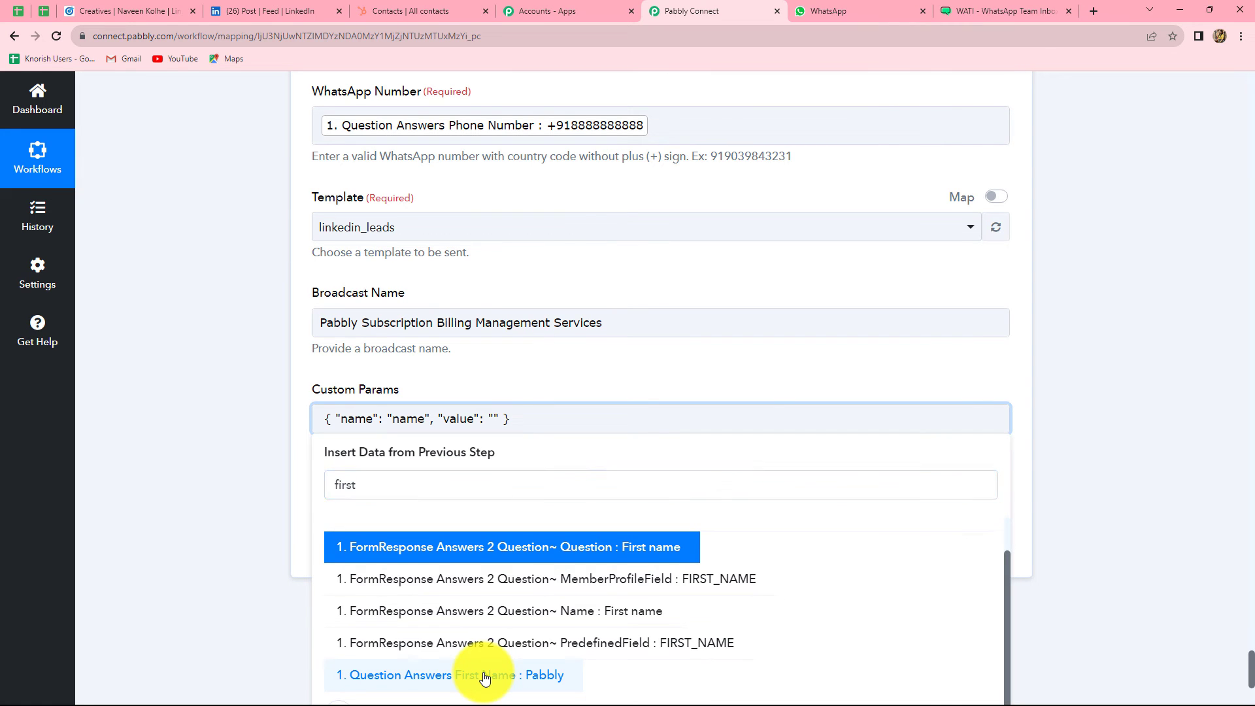
pyautogui.click(484, 677)
pyautogui.click(1089, 499)
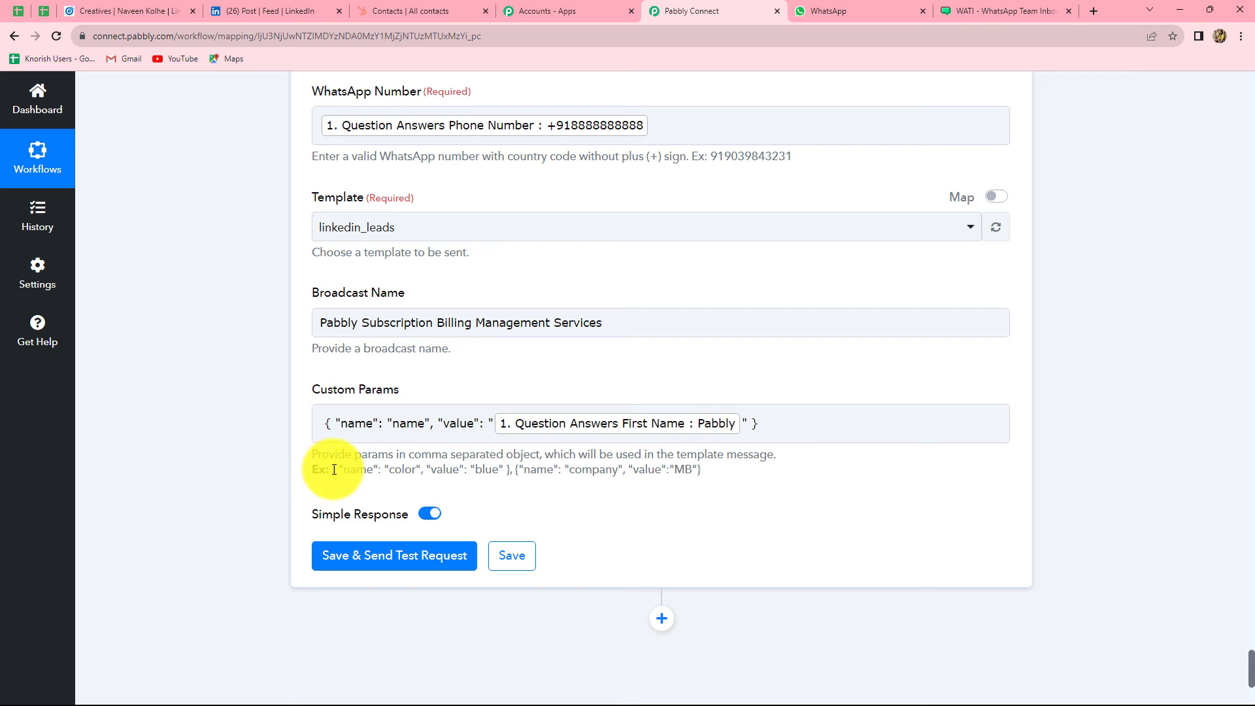
pyautogui.click(784, 421)
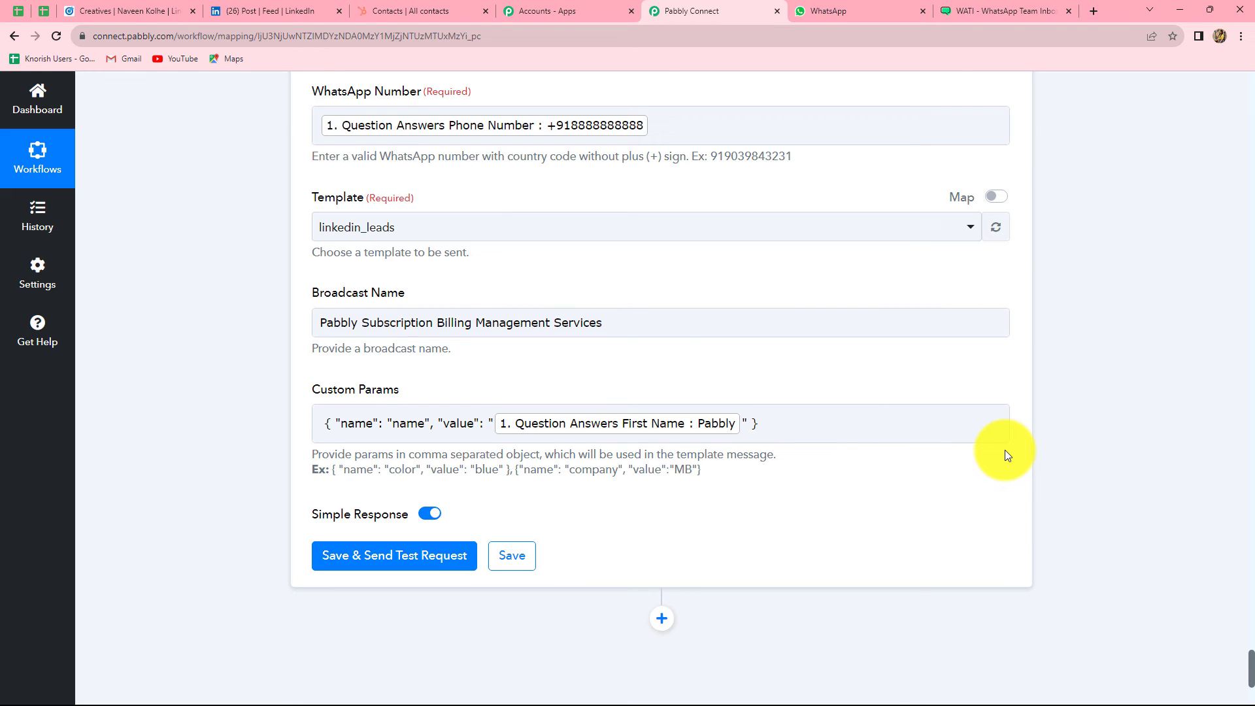
# Step: Save the WATI action, send a test request and review the received response, including the Contact Id
pyautogui.click(422, 557)
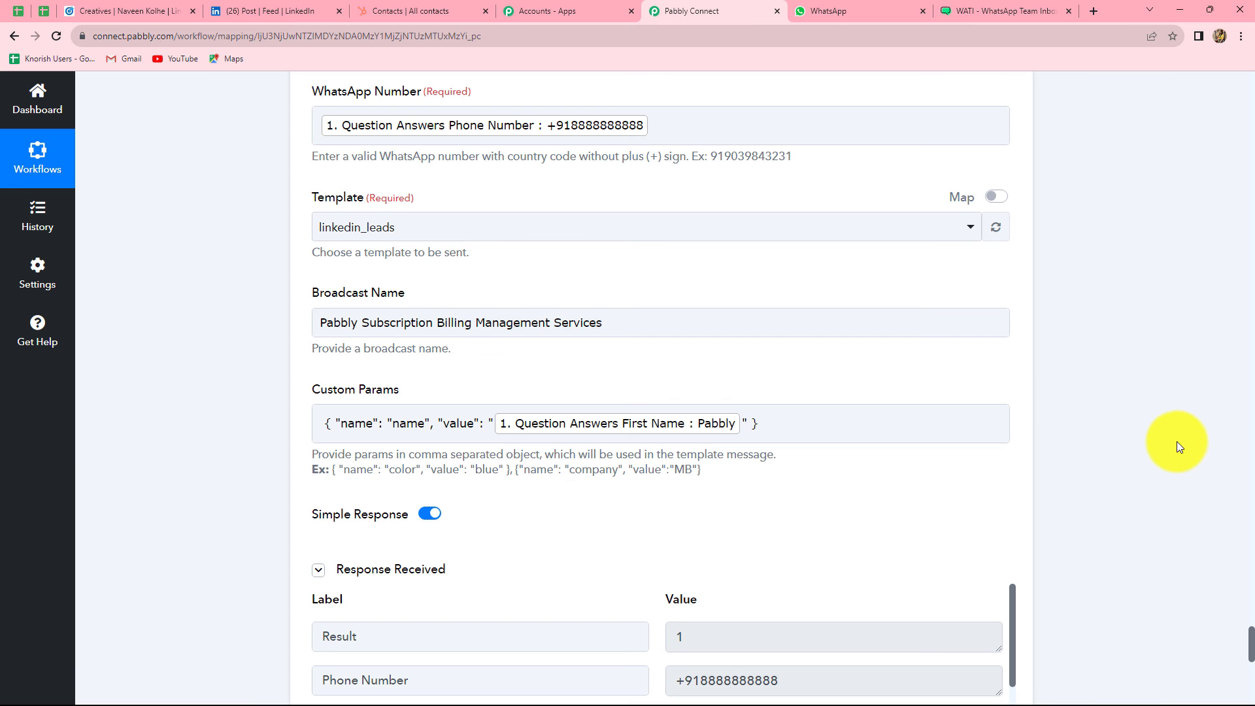
pyautogui.scroll(-5, 1173, 440)
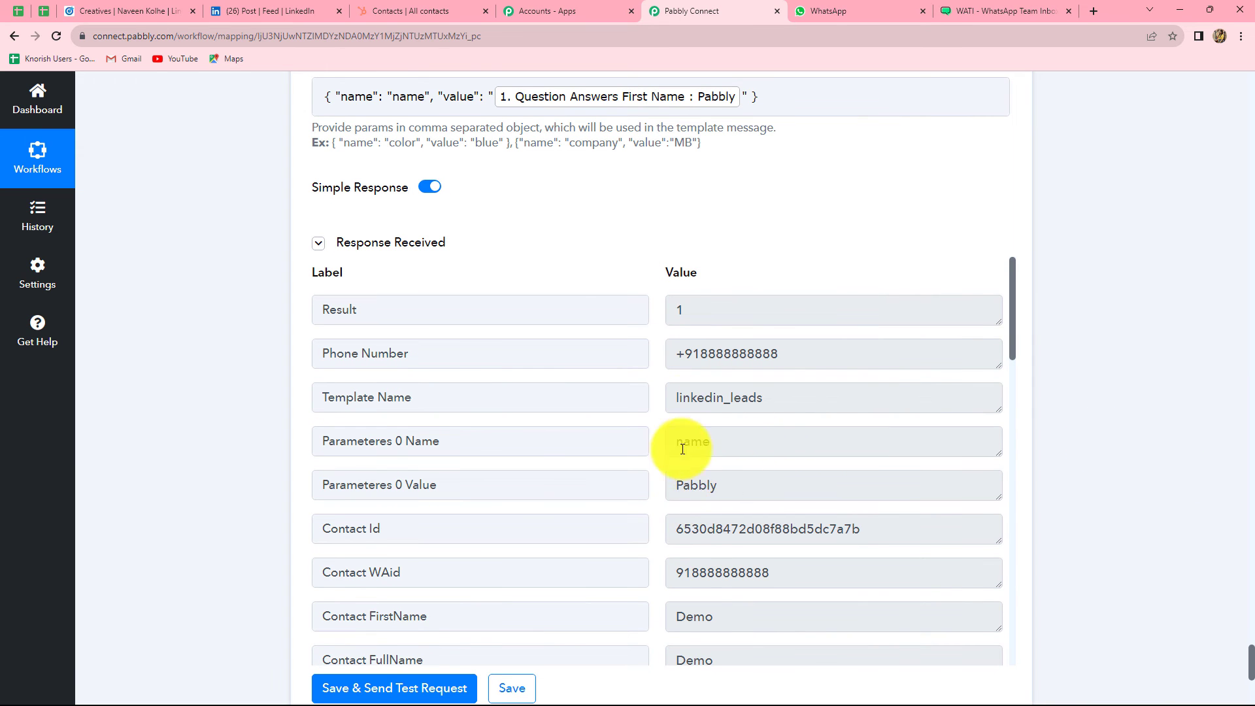
pyautogui.scroll(-3, 798, 468)
pyautogui.scroll(3, 797, 468)
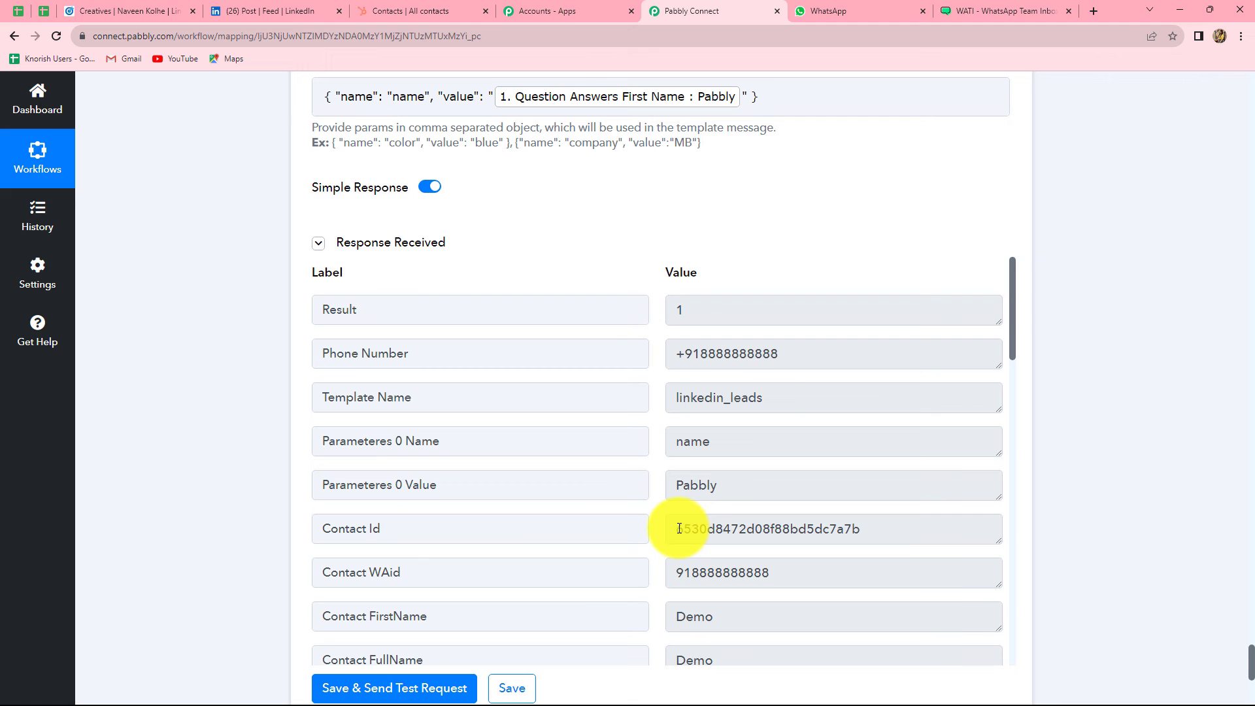
pyautogui.moveTo(678, 529); pyautogui.dragTo(885, 530)
pyautogui.click(885, 530)
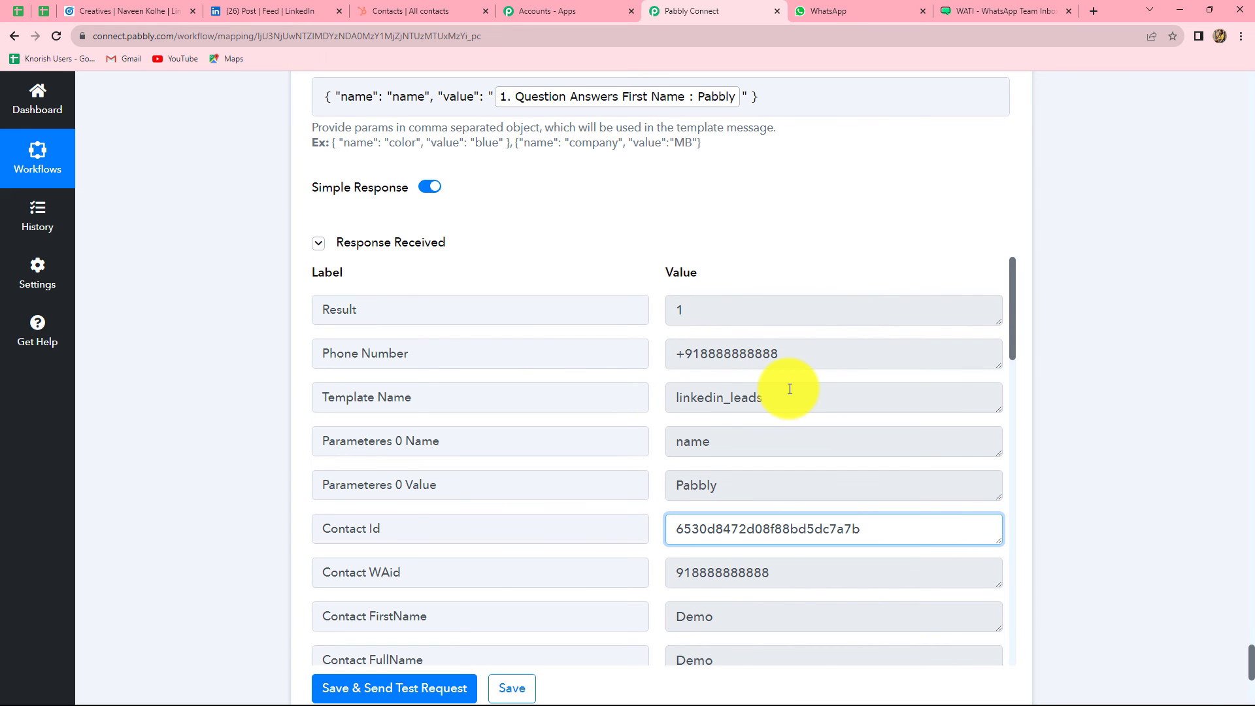
# Step: Check the test message in WhatsApp, then return to Pabbly Connect and collapse the WATI step of the workflow
pyautogui.hotkey('ctrl', 'Tab')
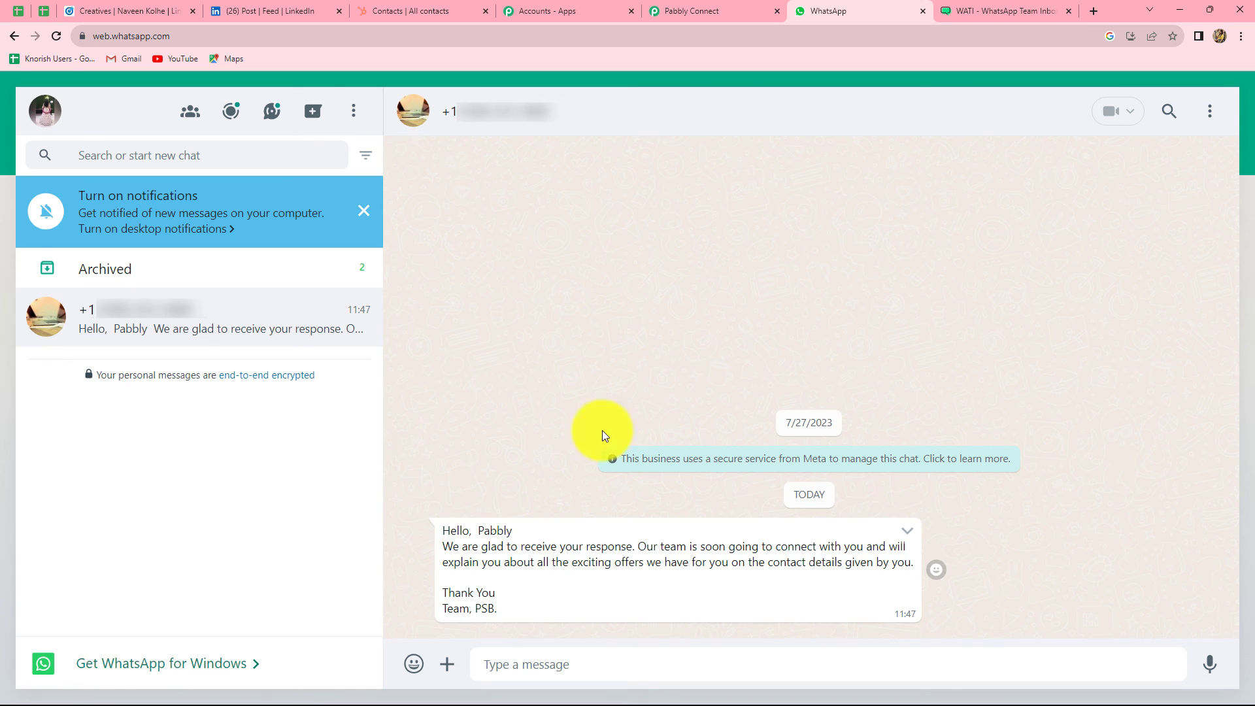
pyautogui.click(684, 17)
pyautogui.scroll(15, 1103, 456)
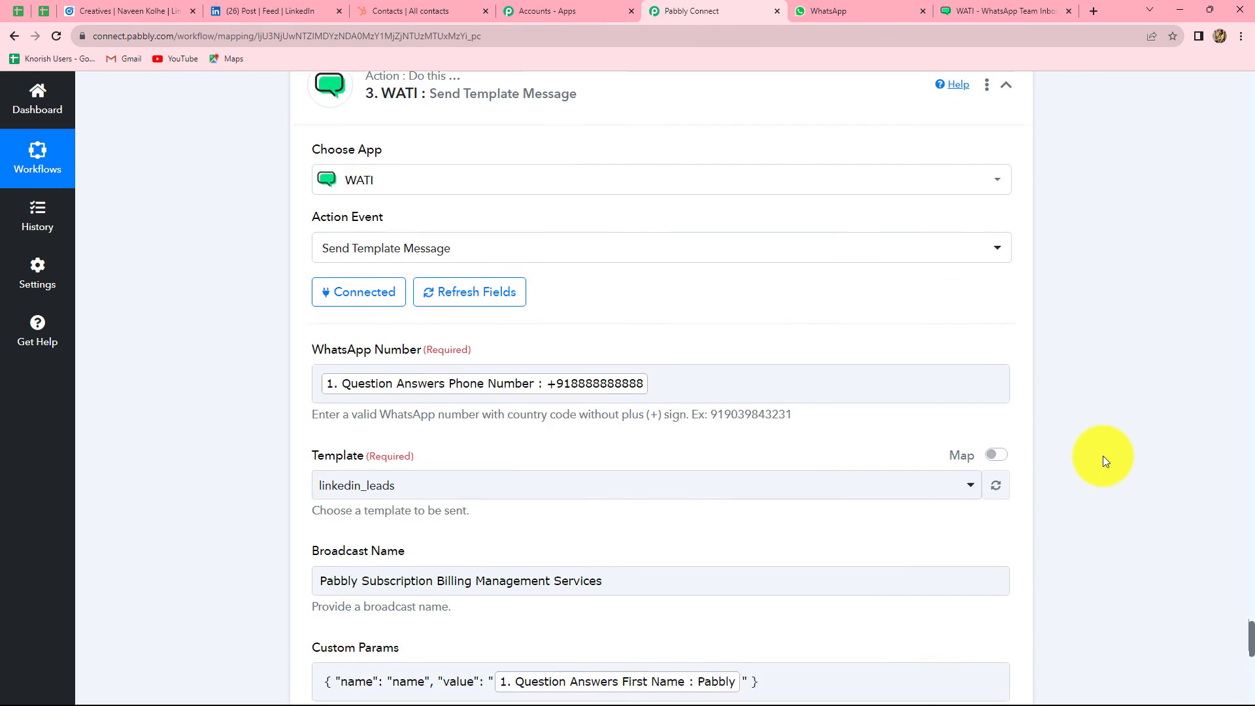
pyautogui.click(1005, 419)
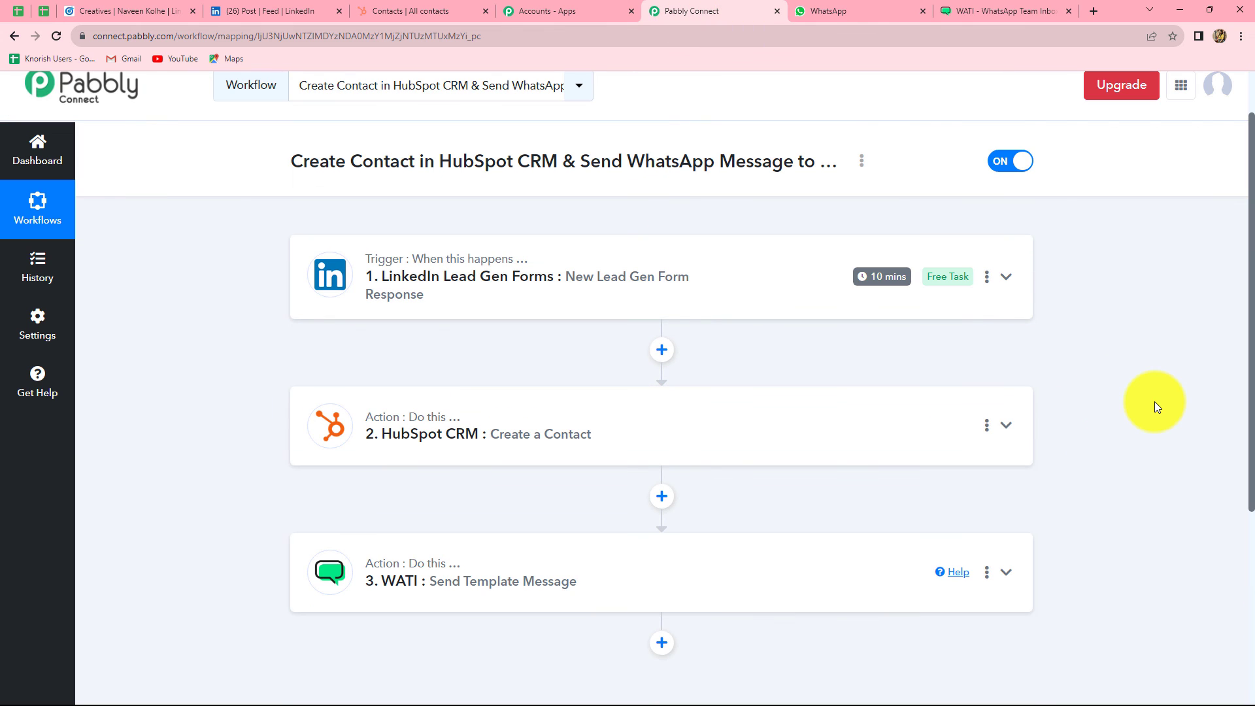